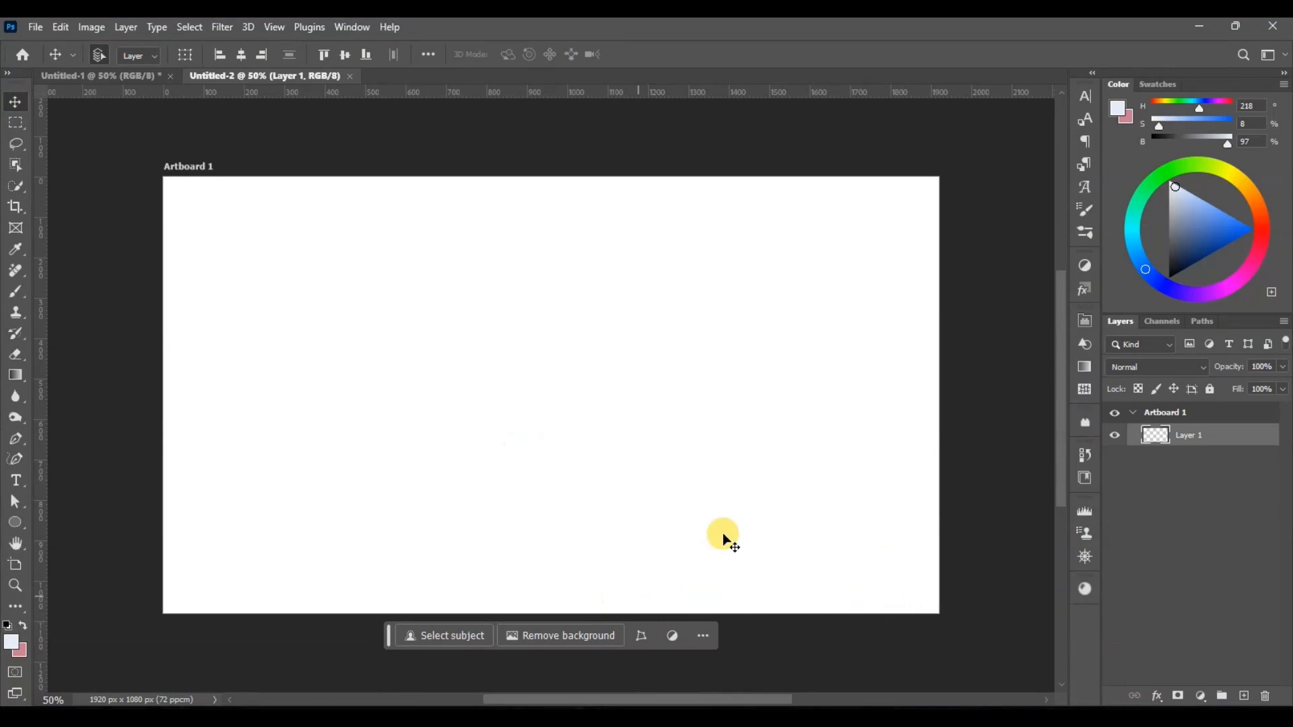
Step: Add a gradient fill layer to the artboard using the deep-blue-to-light-blue preset from the gradient presets
left_click(1187, 704)
left_click(1090, 435)
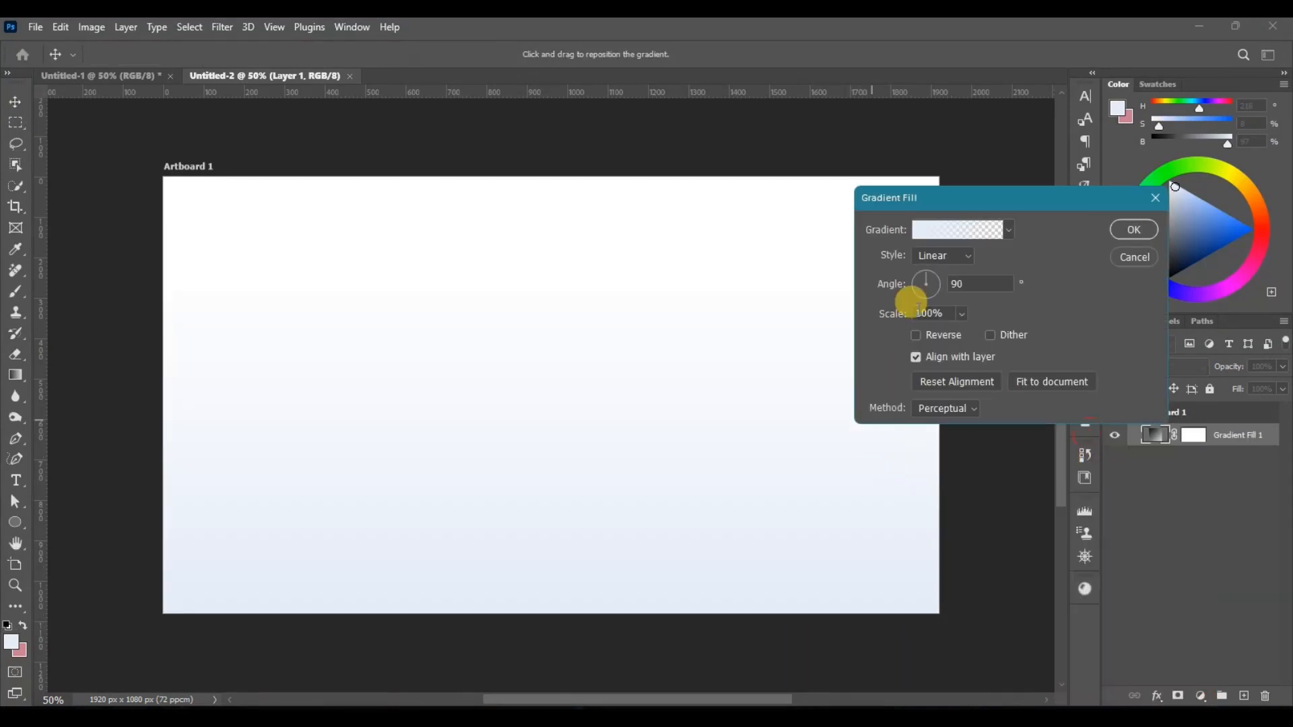
left_click(1010, 231)
left_click(995, 337)
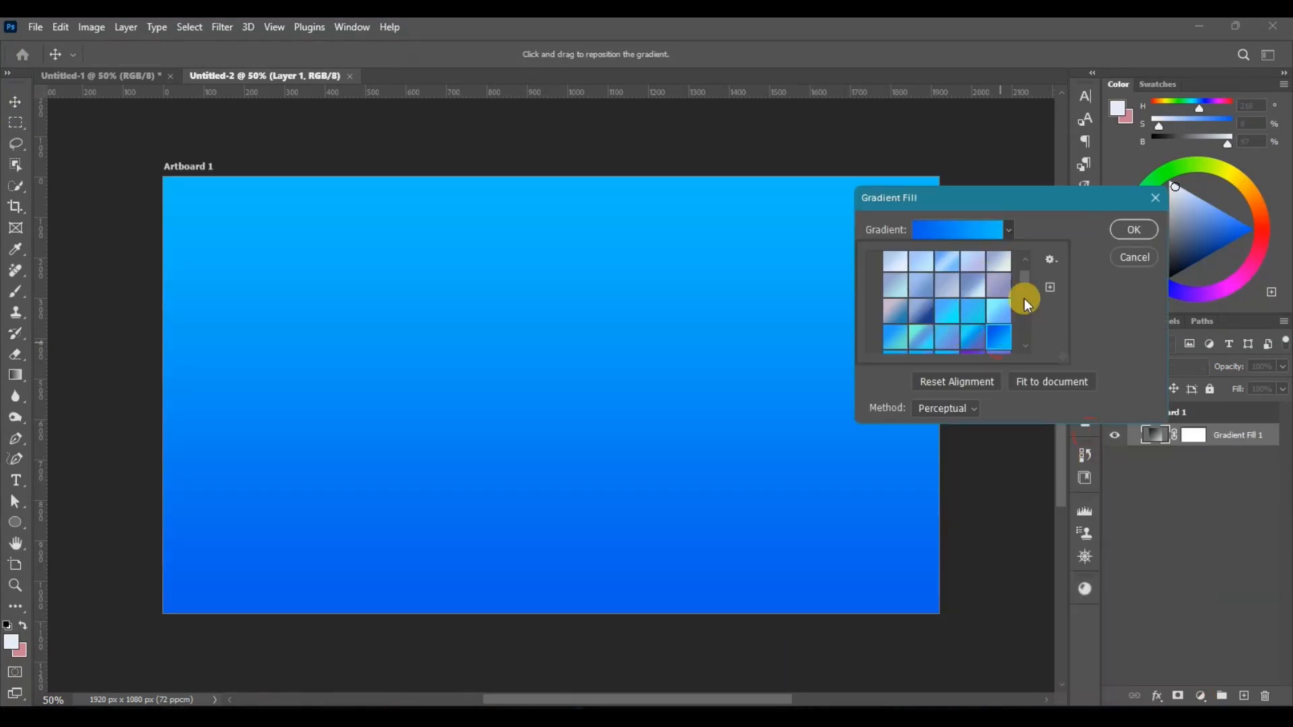
left_click(1080, 233)
Step: Set the gradient fill's style to Radial and reverse it so the lighter blue sits in the centre
left_click(960, 256)
left_click(935, 277)
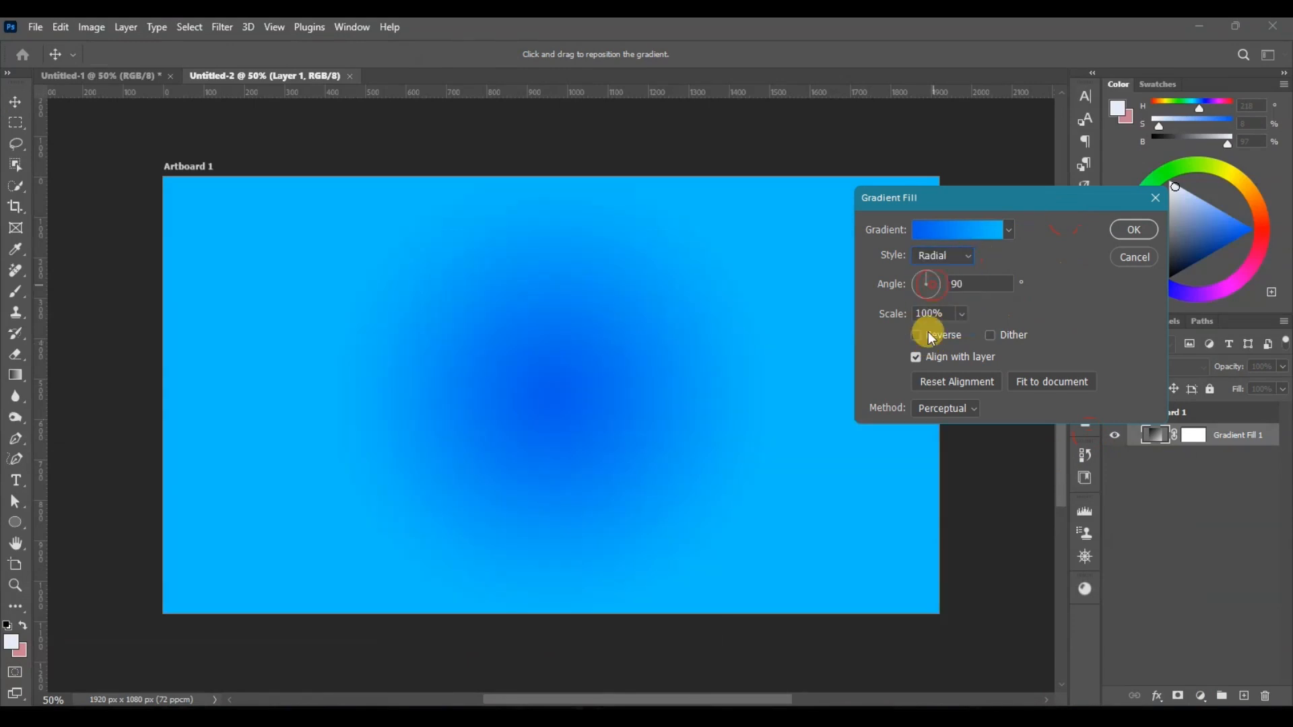
left_click(917, 335)
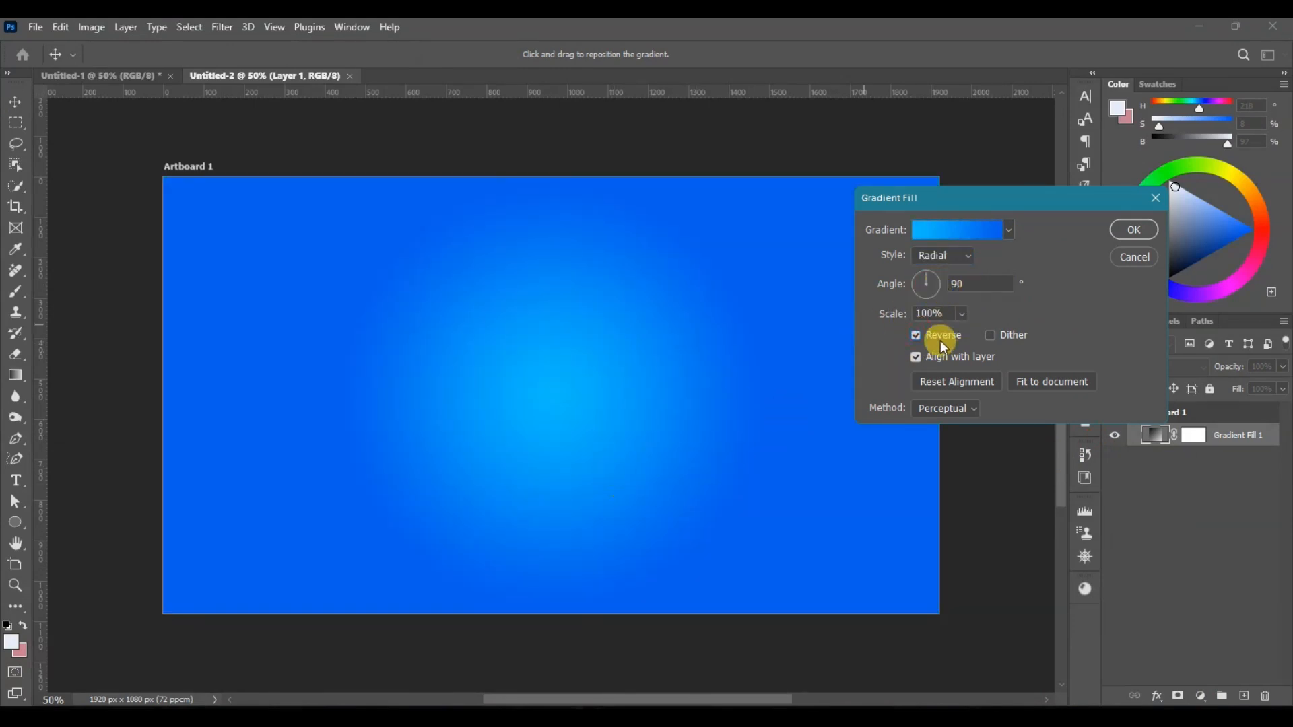
scroll(1053, 274, "down", 1)
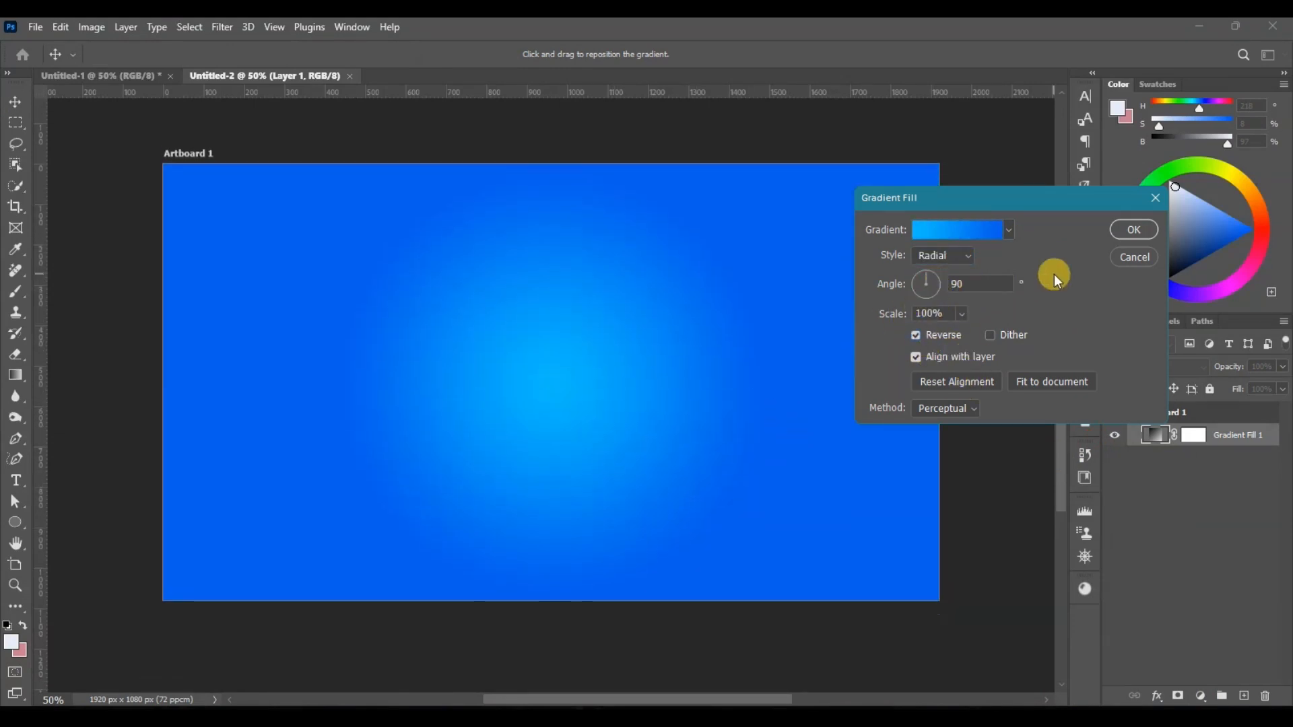
left_click(952, 230)
left_click(1165, 163)
scroll(1028, 312, "down", 1)
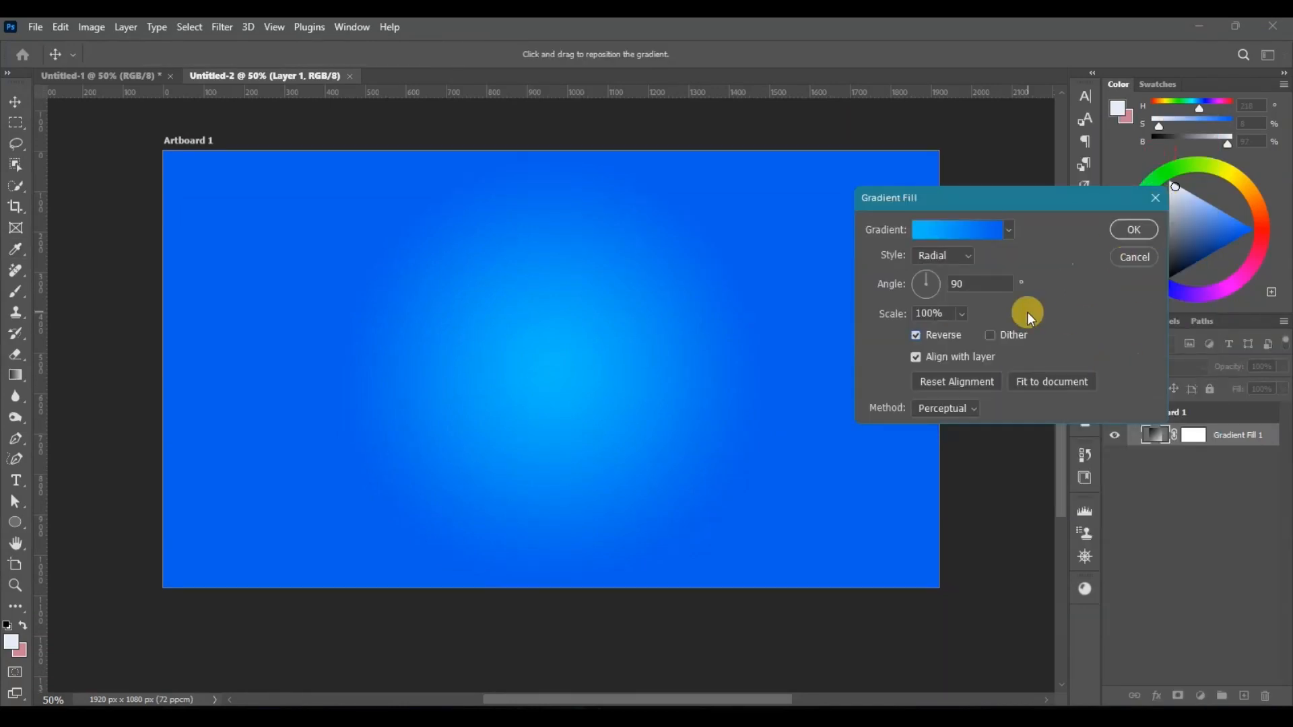
scroll(1028, 312, "up", 1)
Step: Increase the radial gradient's scale so the light centre spreads wider, and apply the gradient fill
left_click_drag(881, 322, 891, 325)
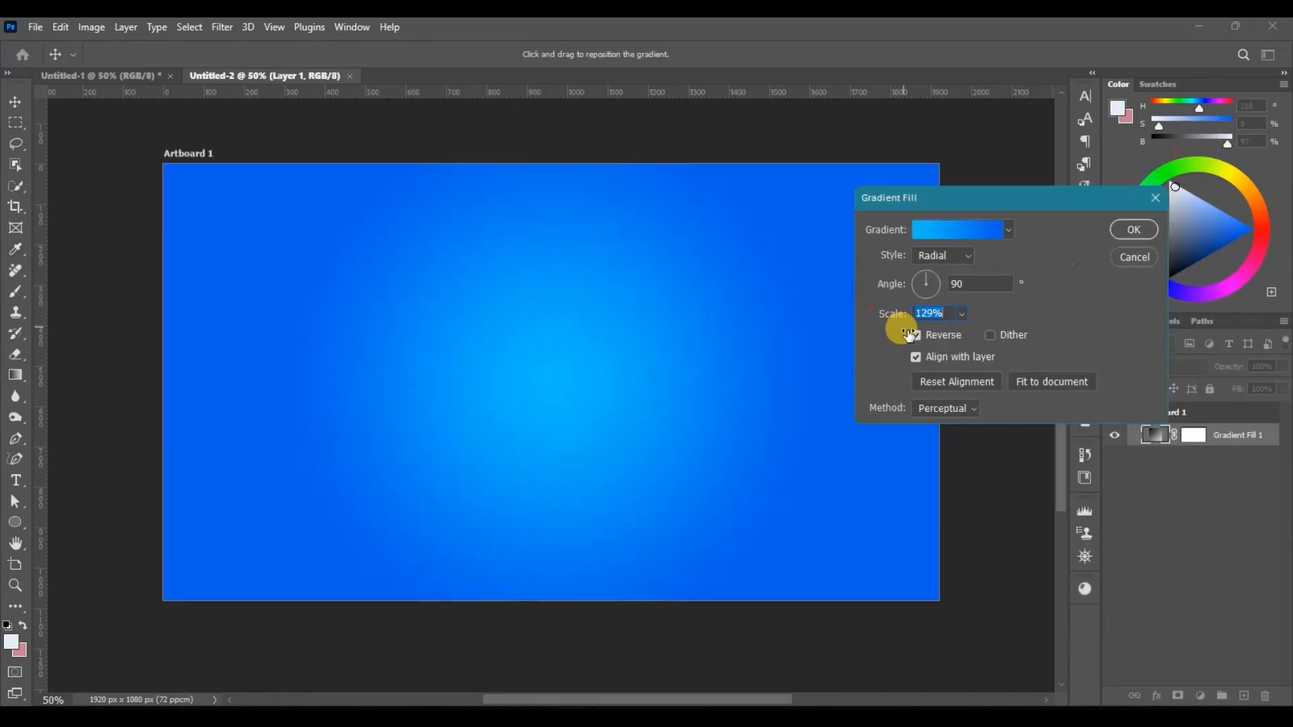
key("Return")
scroll(984, 495, "up", 1)
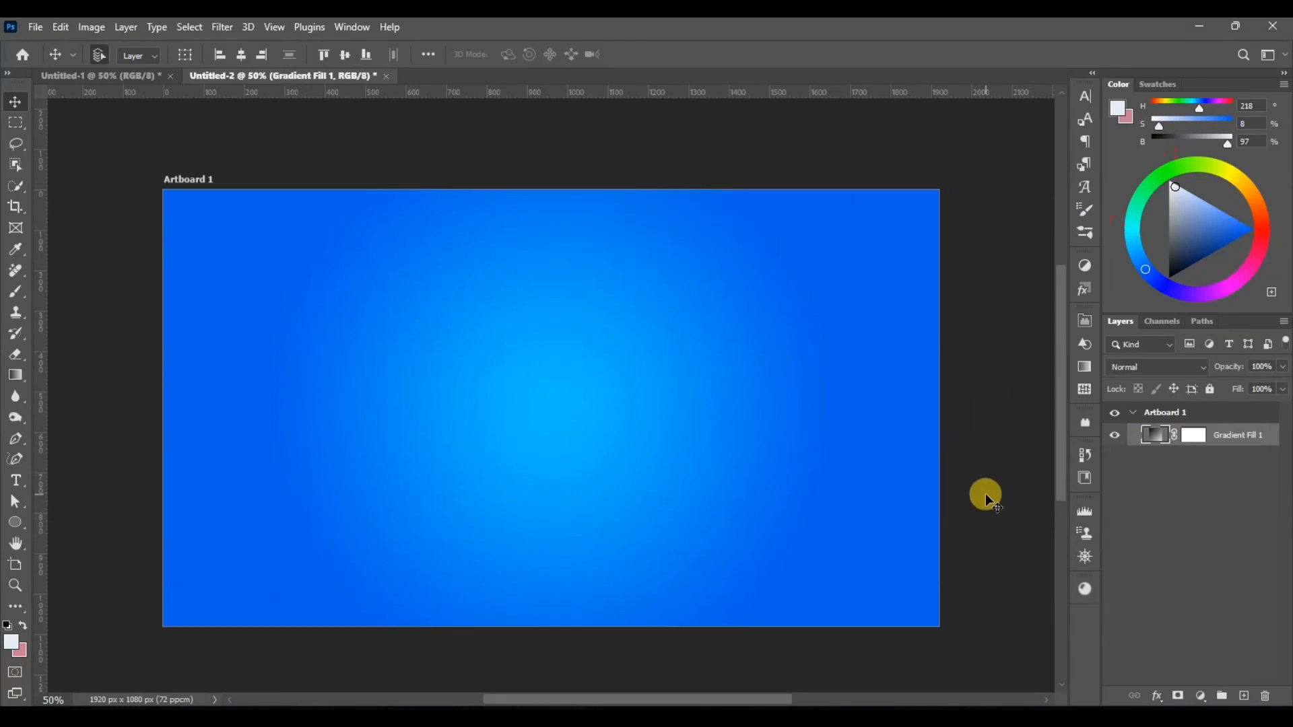
scroll(985, 495, "up", 1)
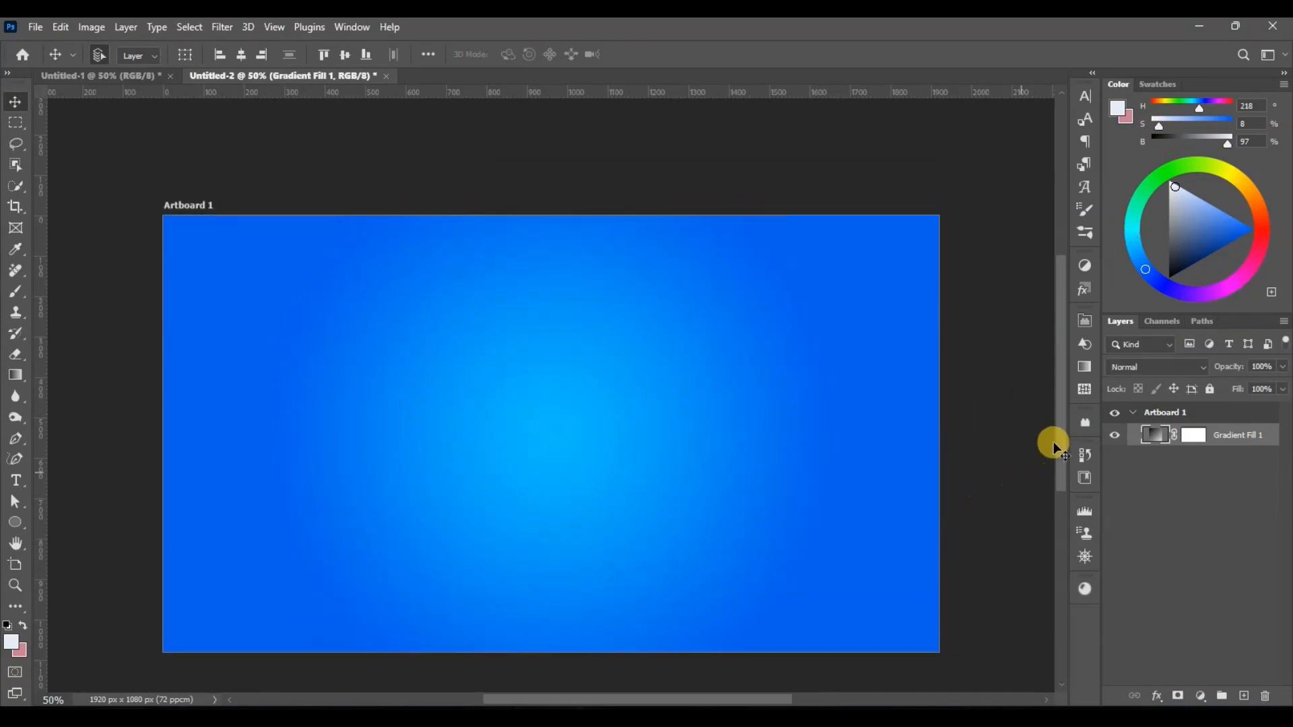
scroll(1057, 448, "down", 3)
Step: Draw a pale circle with the Ellipse tool, enlarge it to about 705 px, and place it near the middle of the artboard
key("ctrl+plus")
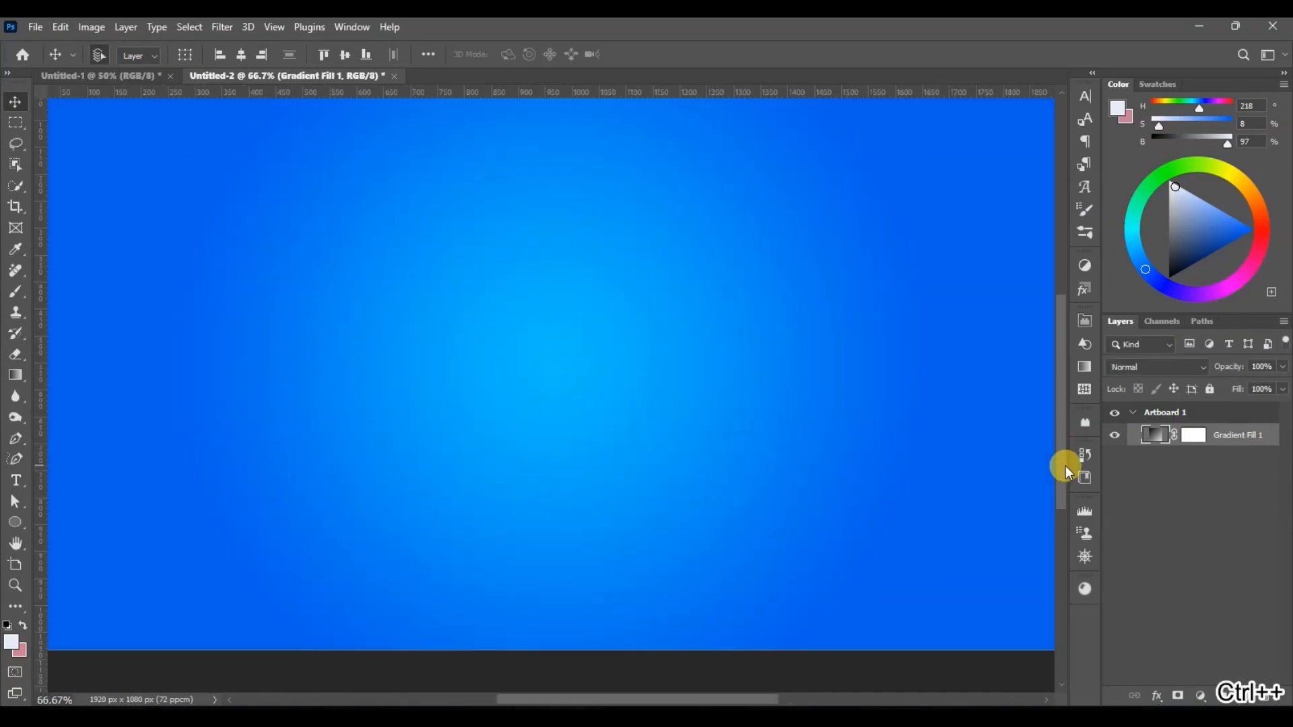
scroll(1062, 437, "up", 2)
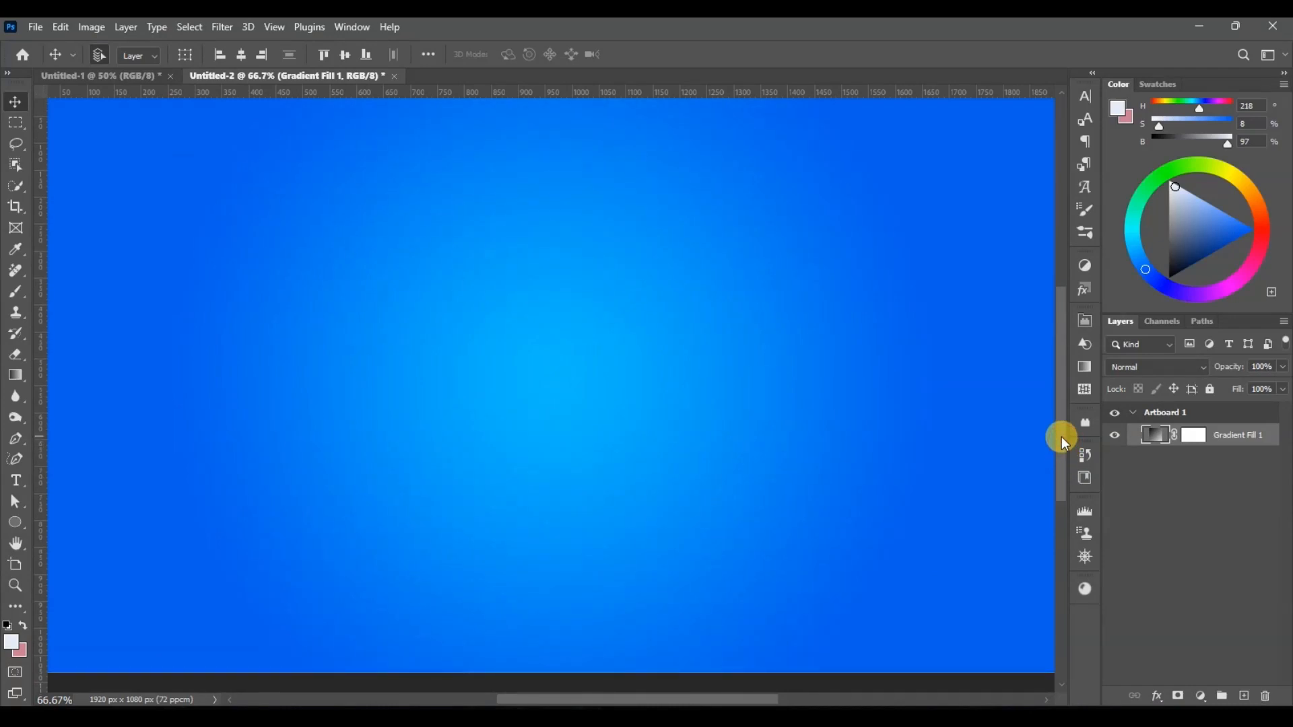
left_click(13, 527)
mouse_move(424, 333)
left_mouse_down()
mouse_move(577, 551)
mouse_move(711, 619)
left_mouse_up()
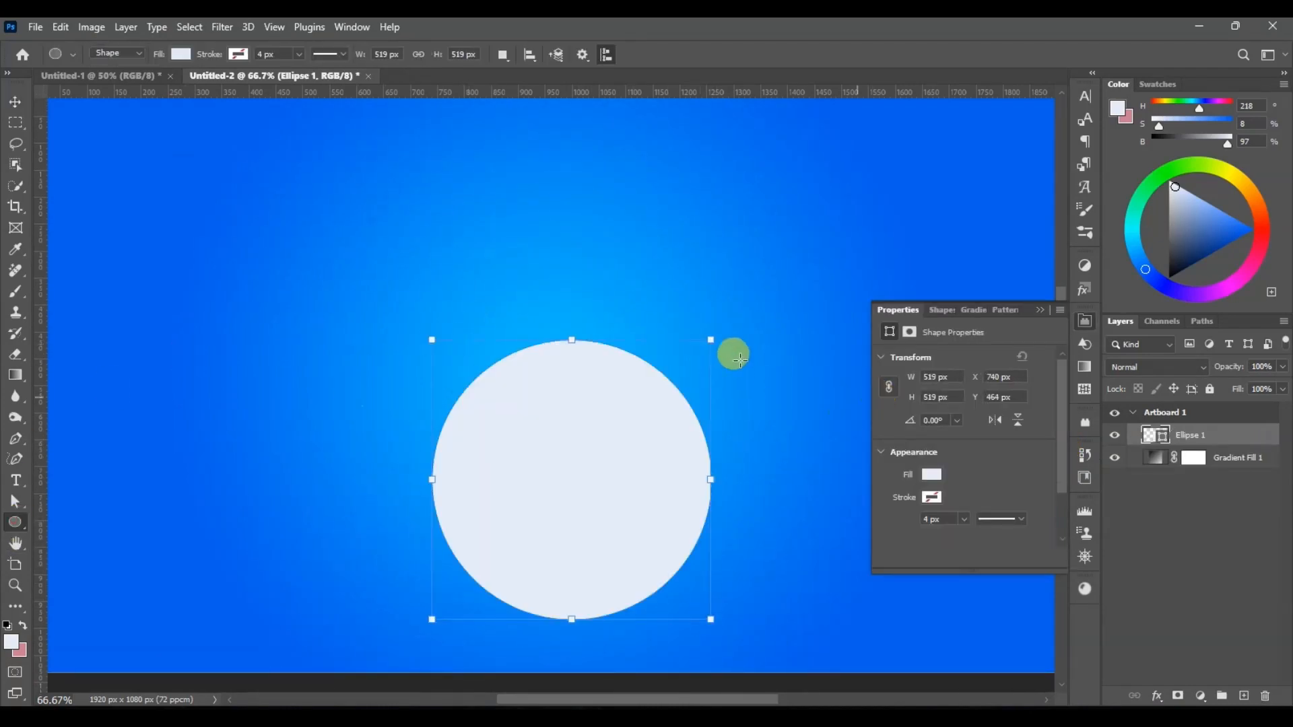
left_click_drag(711, 340, 761, 290)
key("v")
left_click_drag(572, 482, 546, 406)
Step: Distort the circle into a flat horizontal ellipse at about 48% of its height, and move it up slightly
key("ctrl+t")
right_click(553, 362)
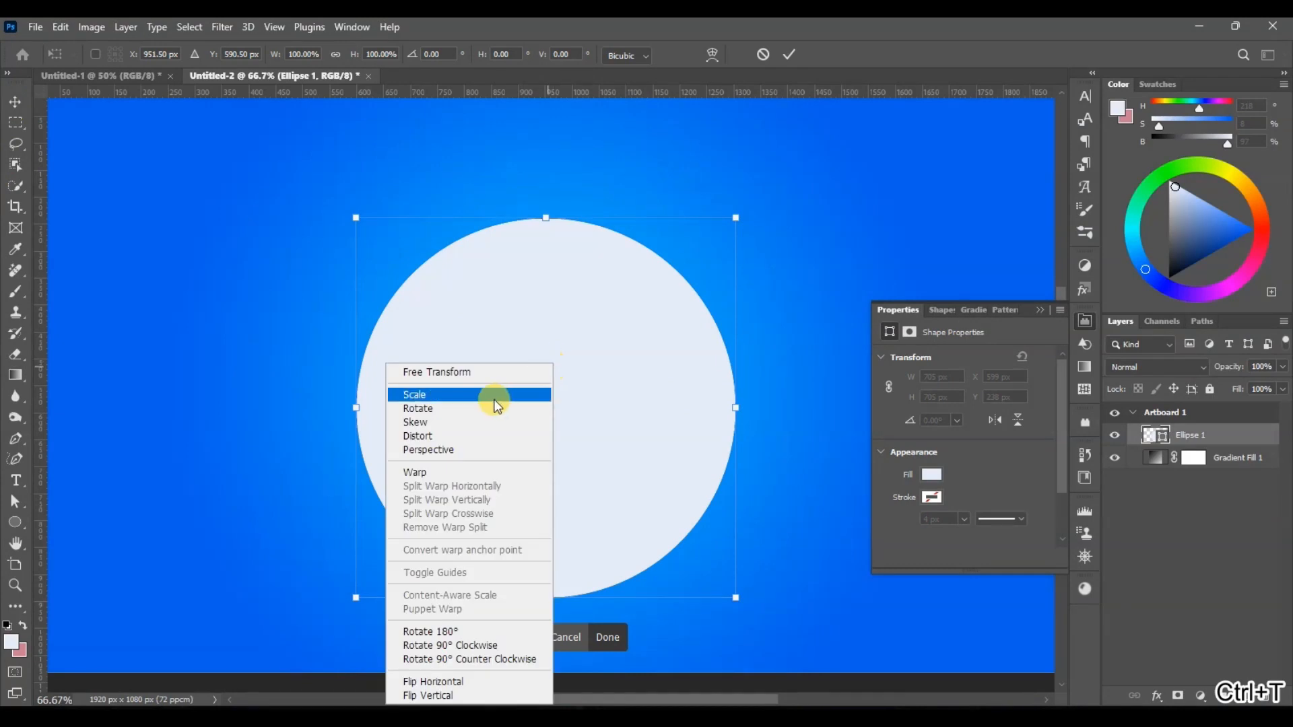
left_click(466, 440)
left_click_drag(547, 218, 537, 413)
left_click(15, 102)
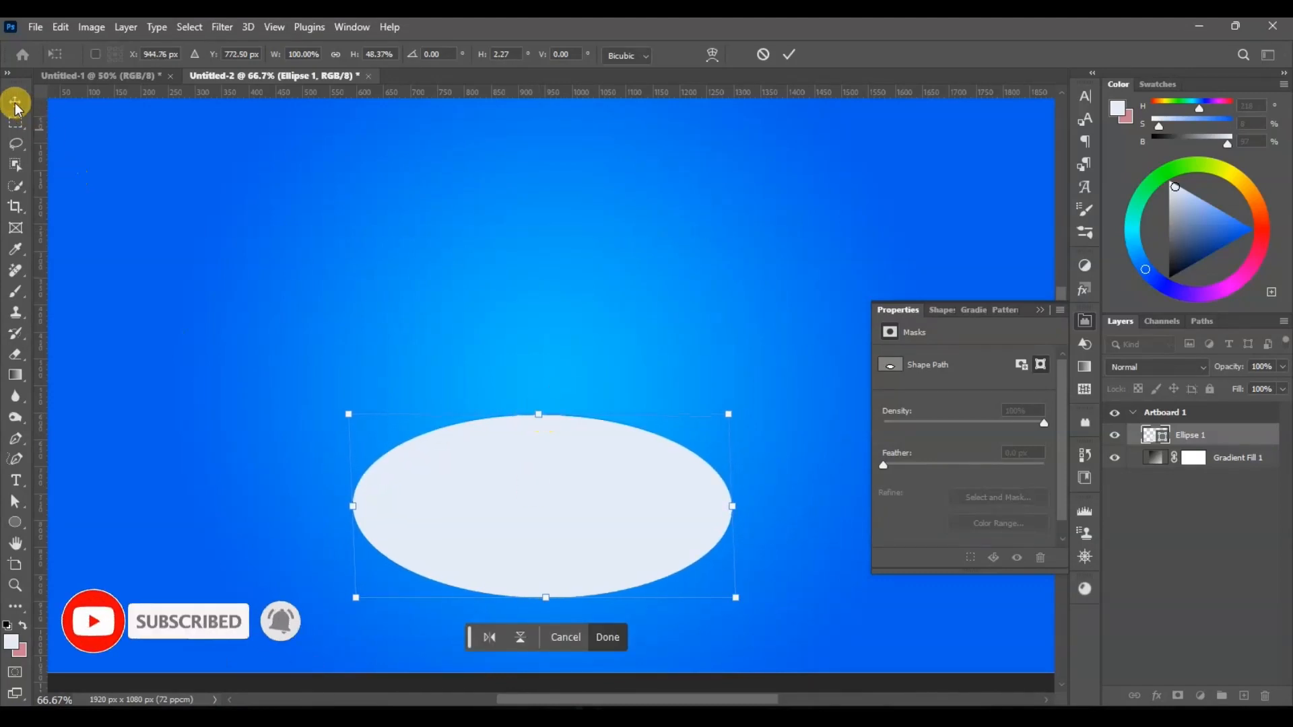
left_click_drag(531, 483, 541, 434)
Step: Duplicate the ellipse layer and add a Gradient Overlay effect to the copy
key("ctrl+j")
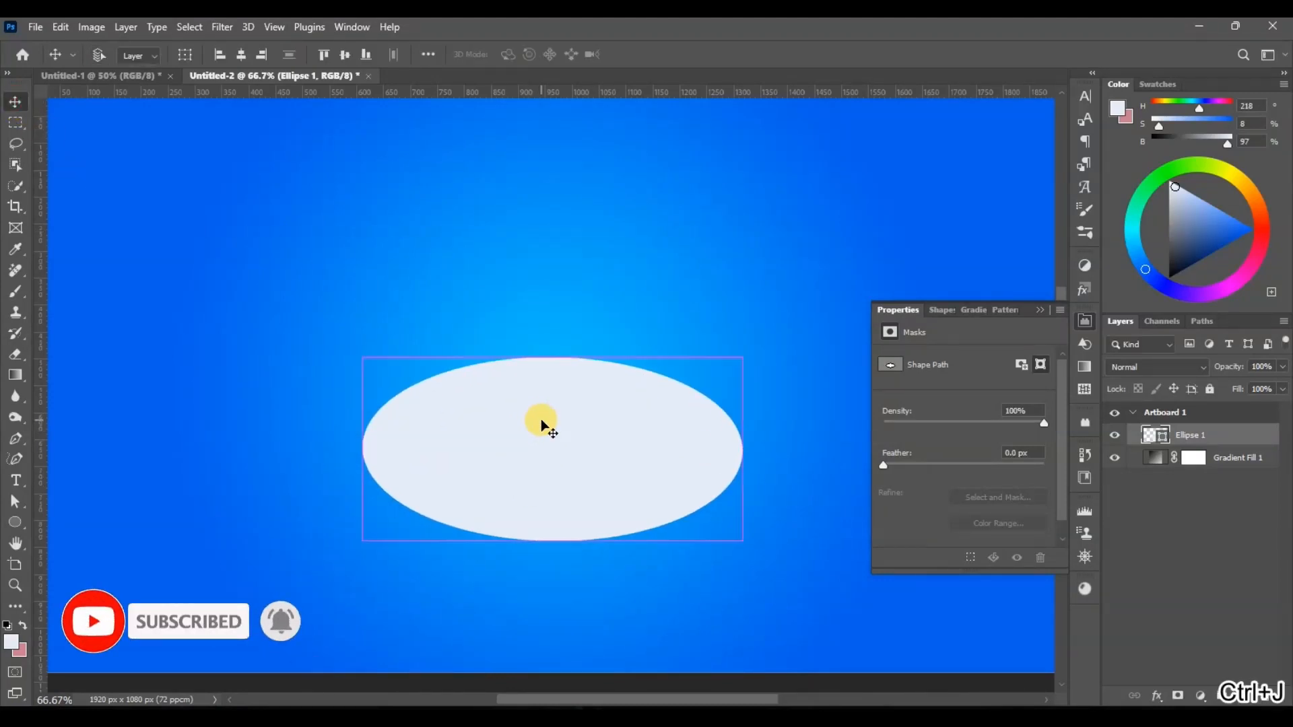
left_click(1158, 695)
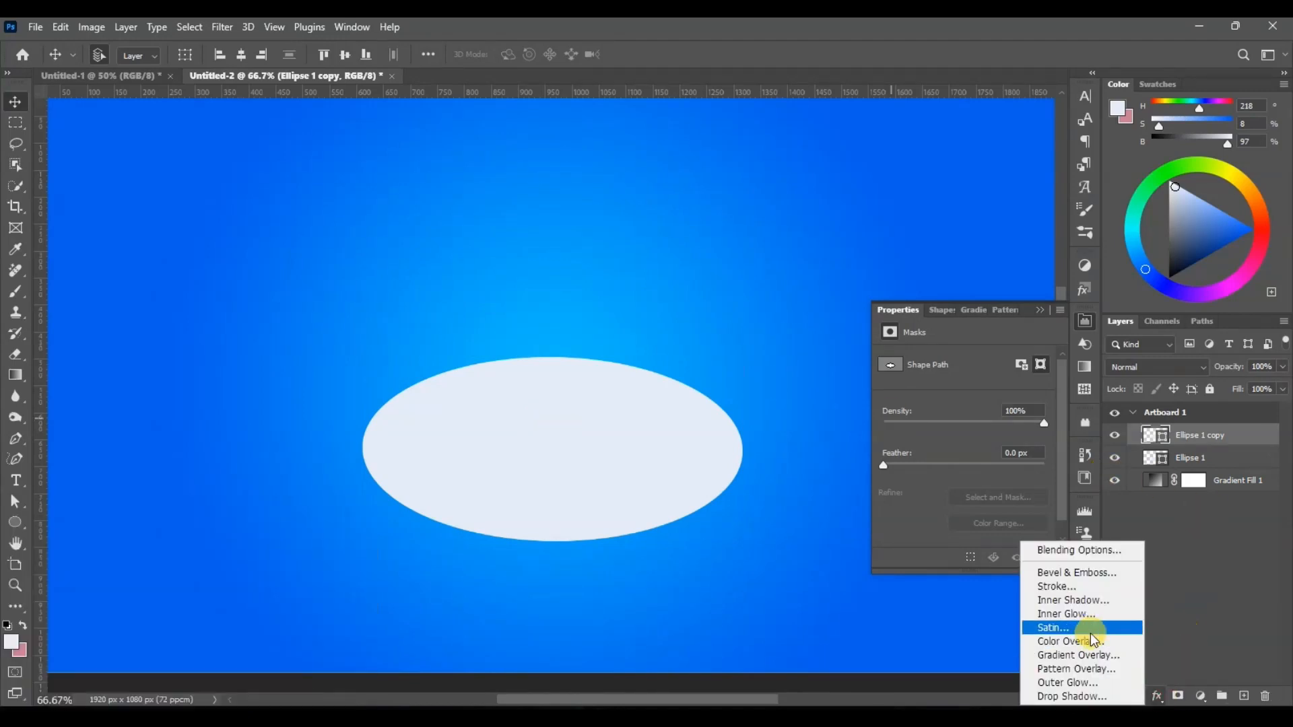
left_click(1092, 660)
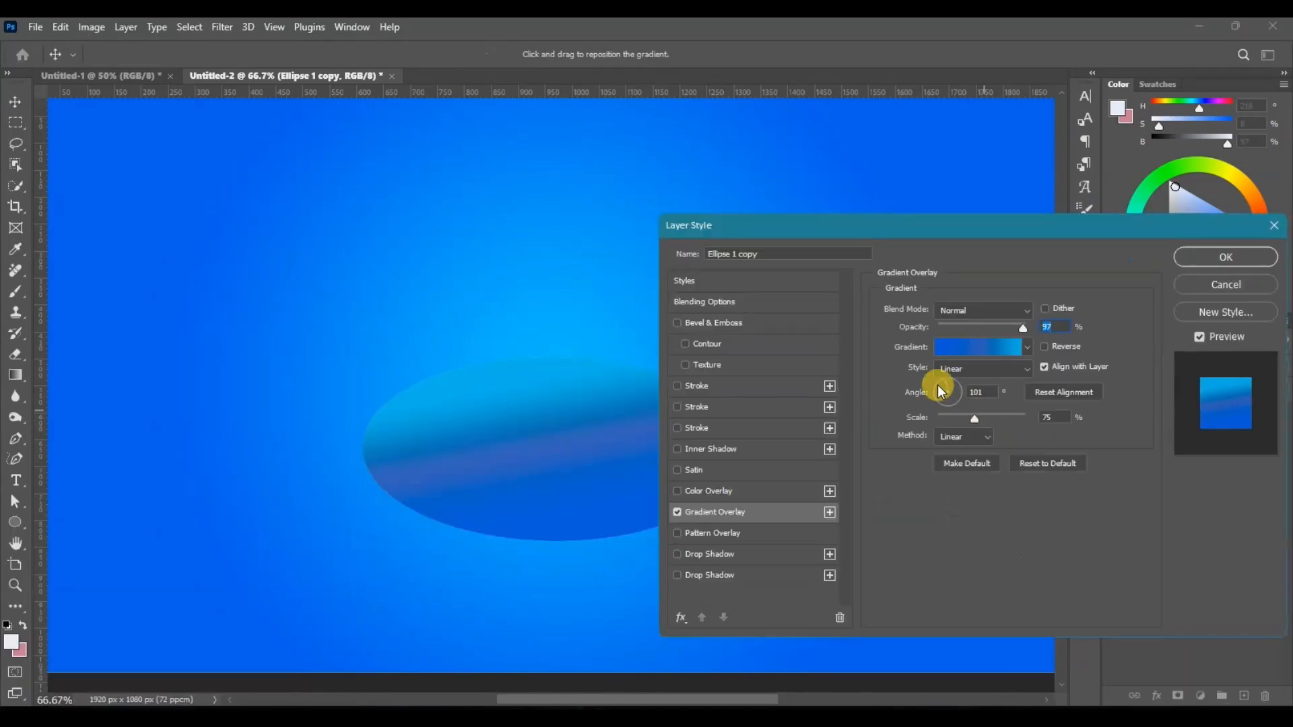
Step: Remove the colour stop at location 64 from the overlay's gradient and apply the effect to the ellipse copy
left_click(983, 348)
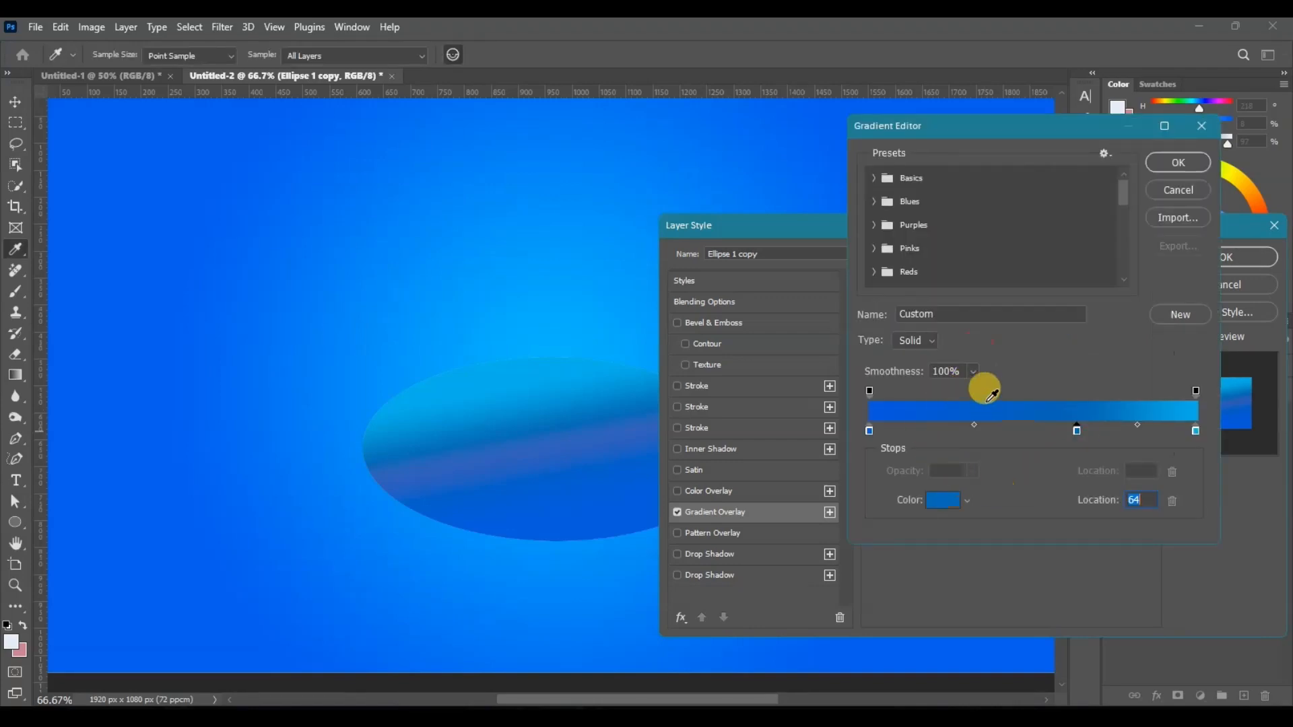
left_click(1076, 431)
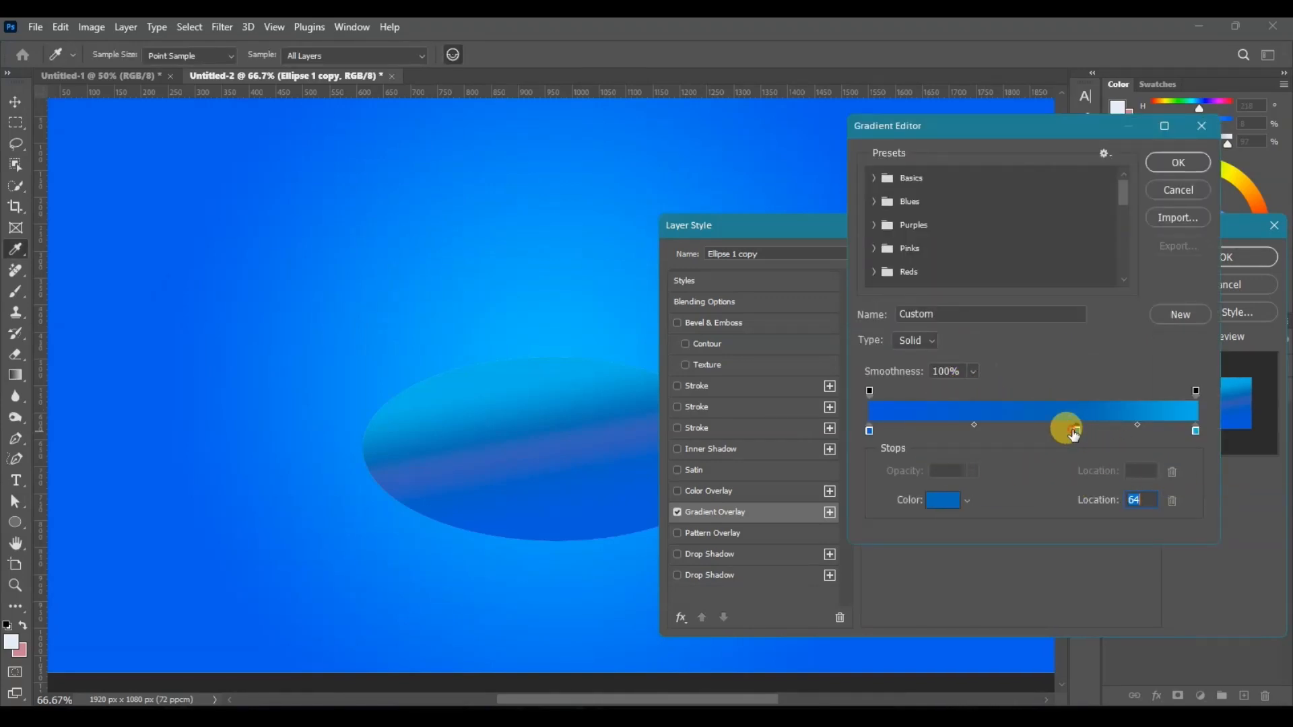
key("Delete")
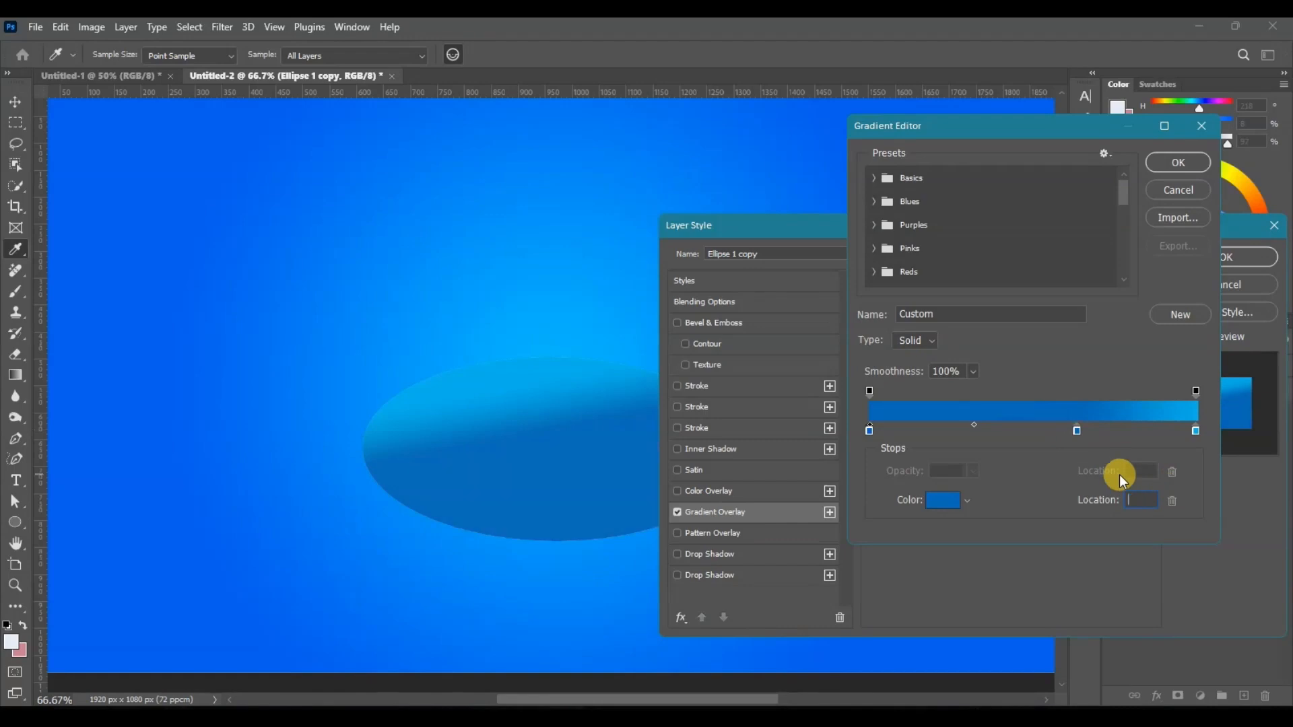
left_click(1075, 431)
left_click(1175, 500)
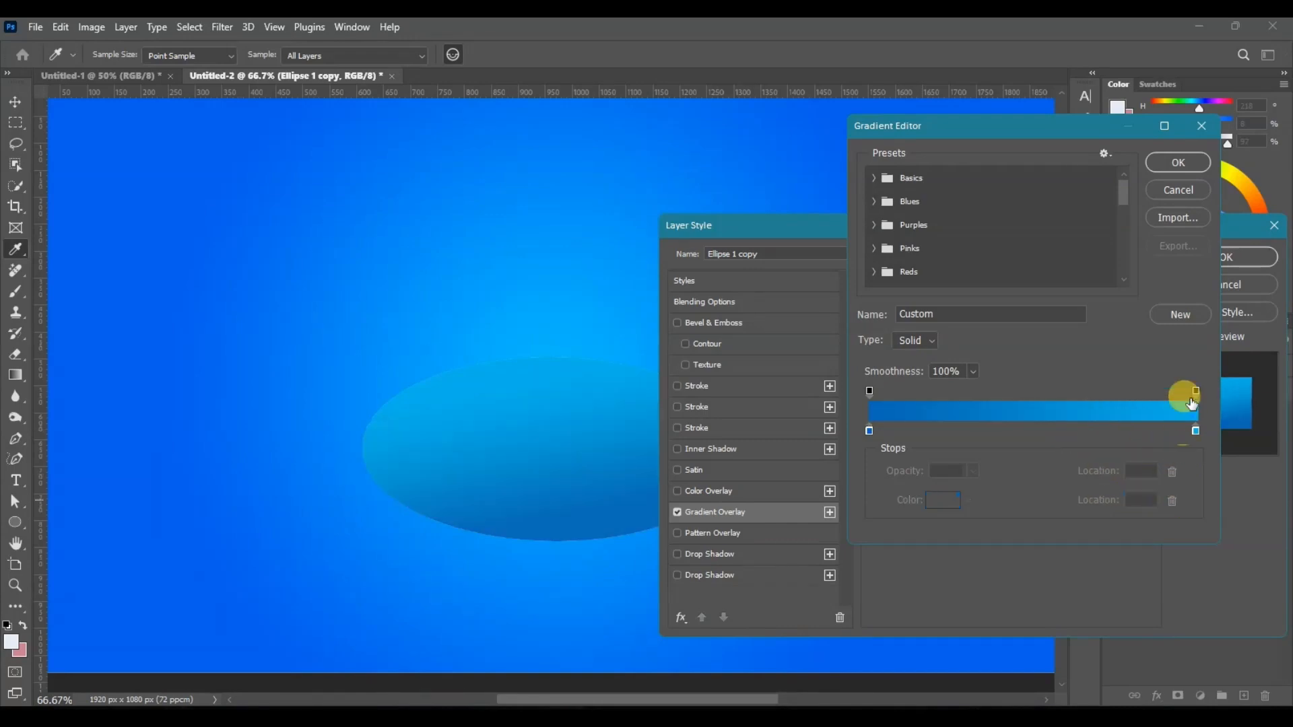
left_click(1178, 160)
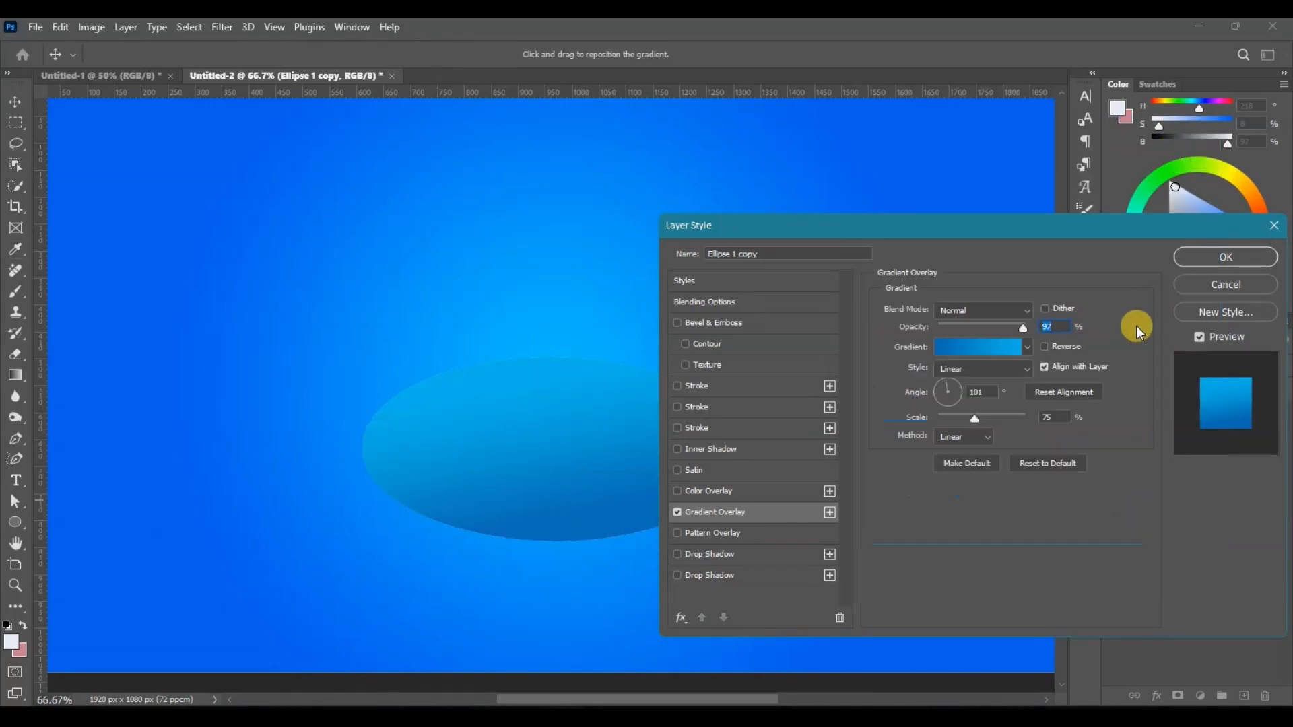
left_click(1186, 260)
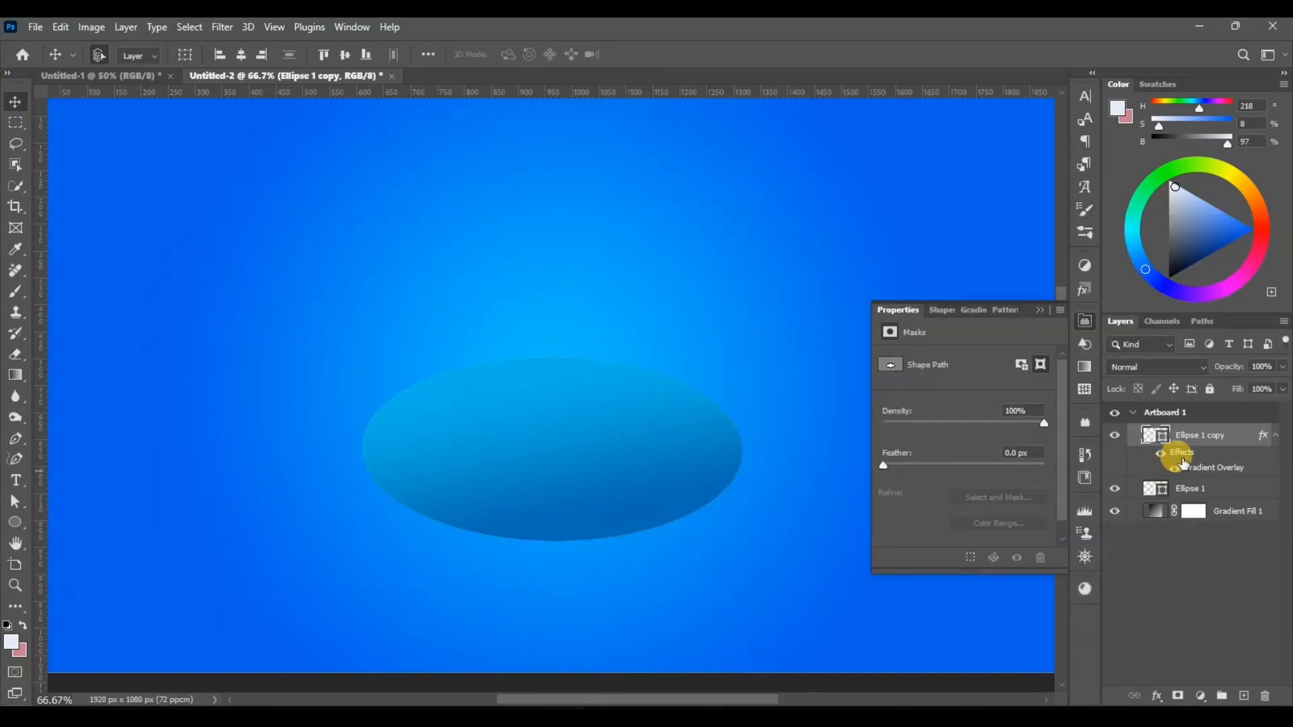
Step: Close the shape properties and nudge the original Ellipse 1 straight down so it forms a rim below the gradient copy
left_click(1087, 323)
left_click(1194, 489)
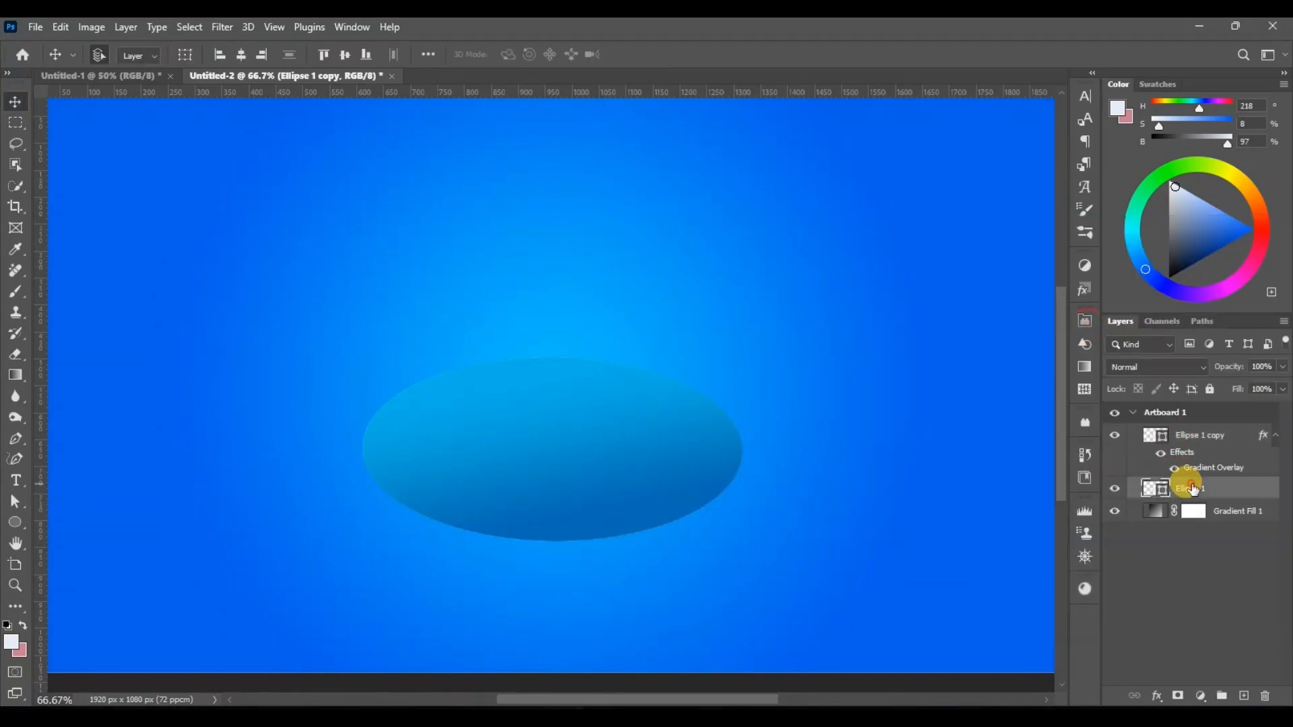
key("shift+Down")
key("shift+Down")
key("shift+Down")
key("shift+Down")
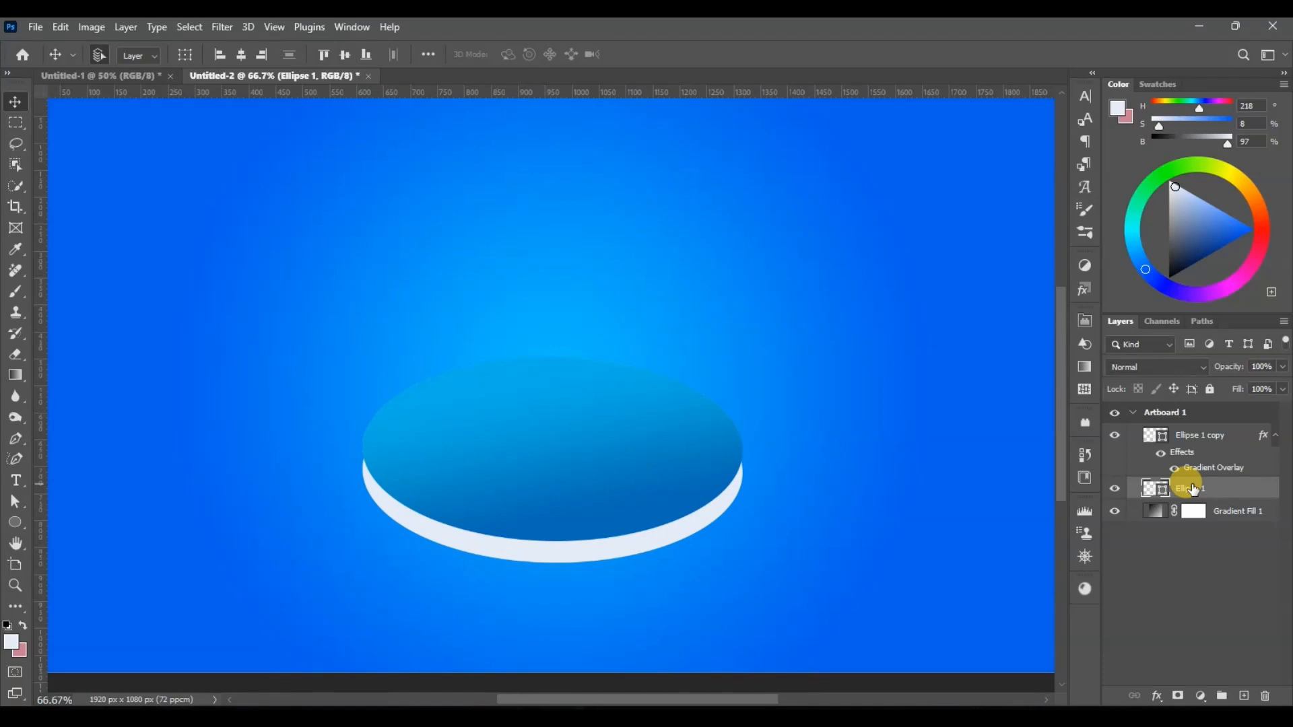
key("Up")
key("Up")
key("Up")
key("Down")
key("Down")
key("Down")
key("Down")
key("Down")
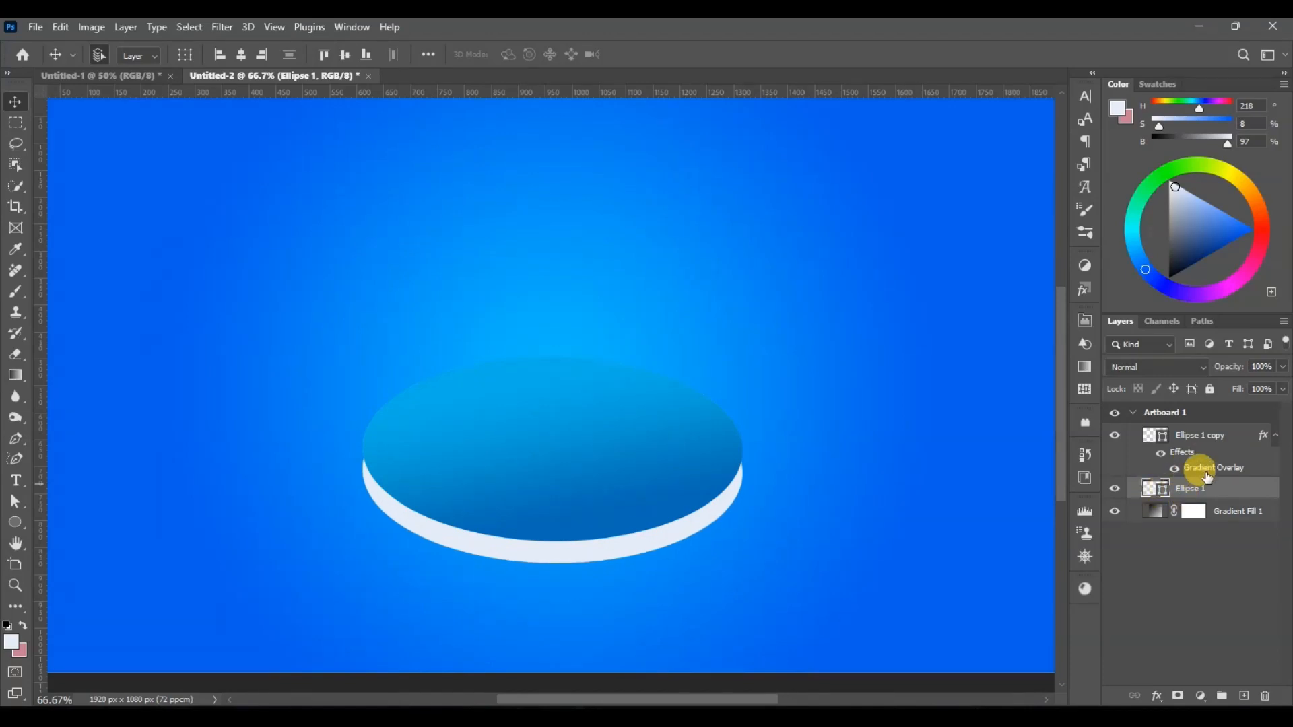
Step: Add a Gradient Overlay to Ellipse 1 with an extra colour stop at location 61 in dark blue 076fa7
left_click(1155, 698)
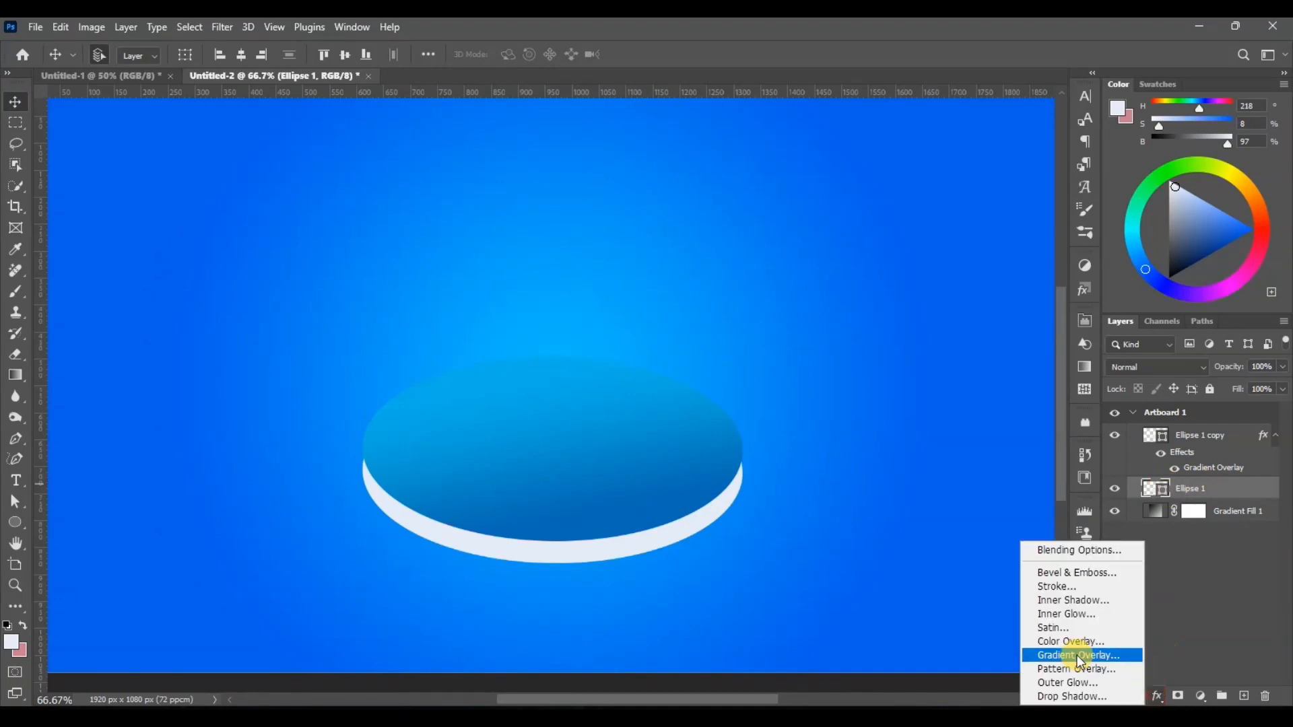
left_click(1073, 655)
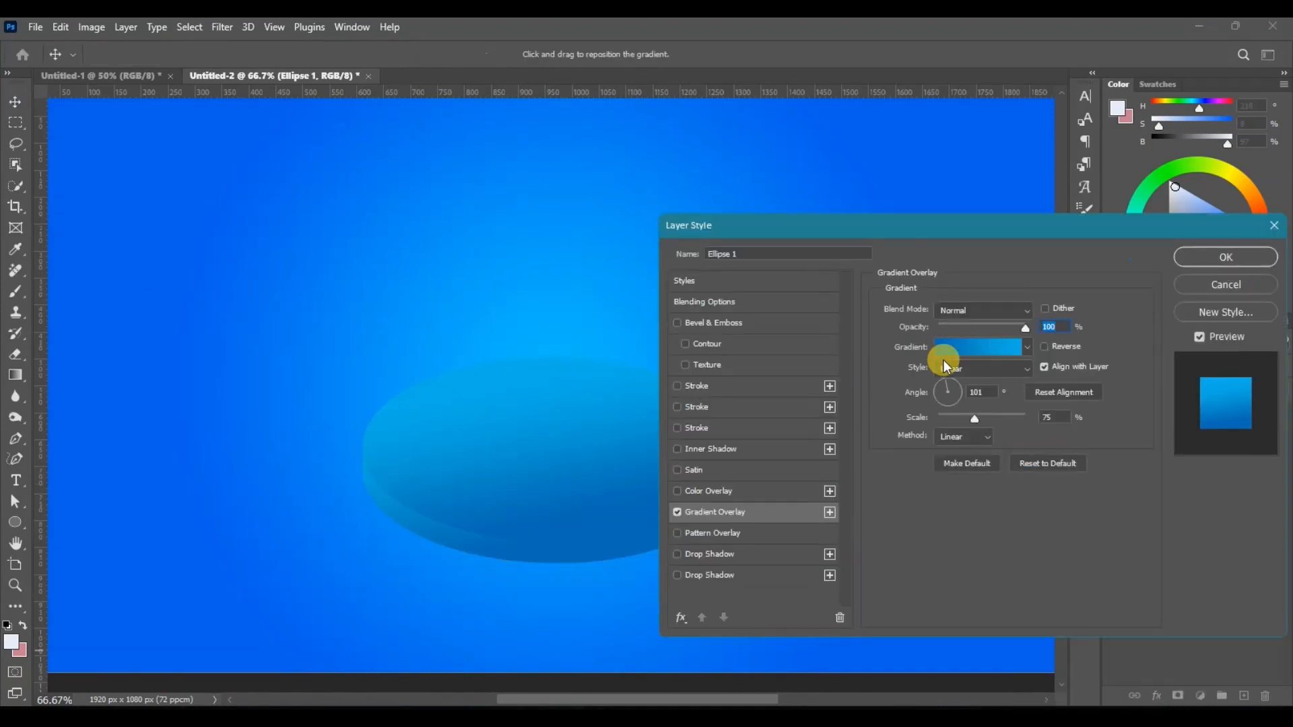
left_click(957, 351)
double_click(1069, 431)
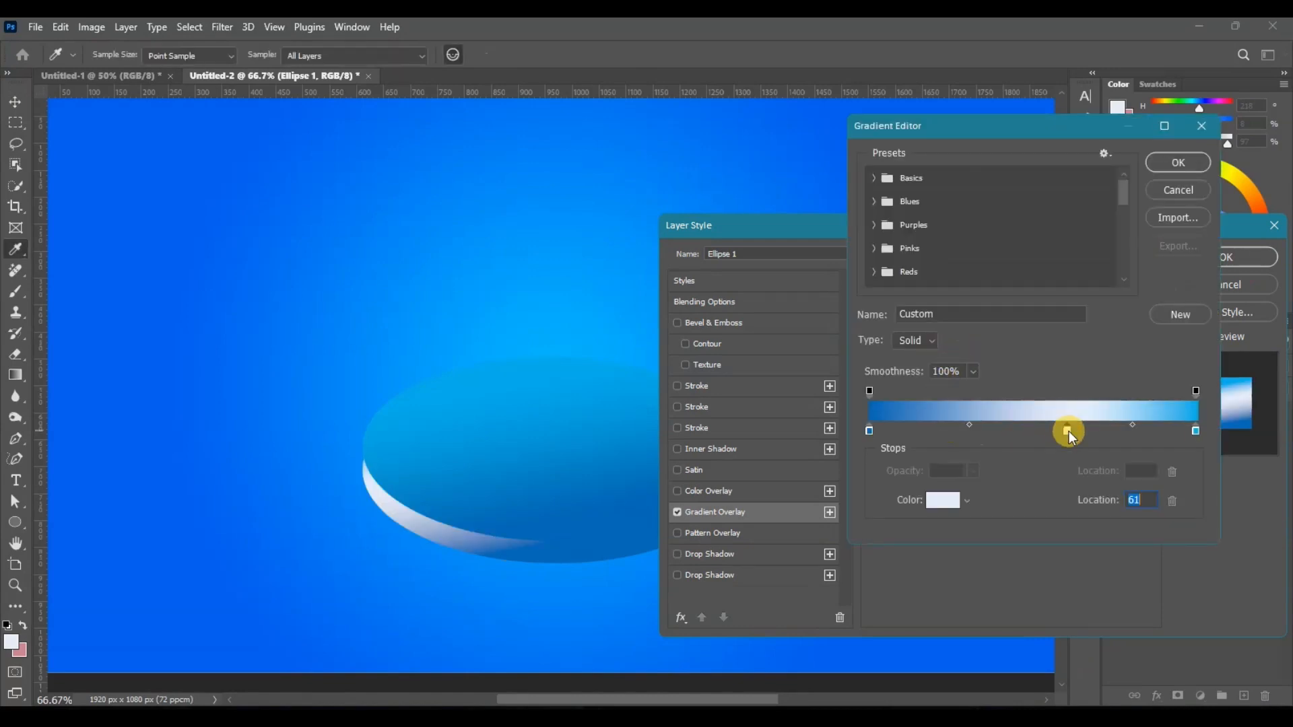
left_click(935, 348)
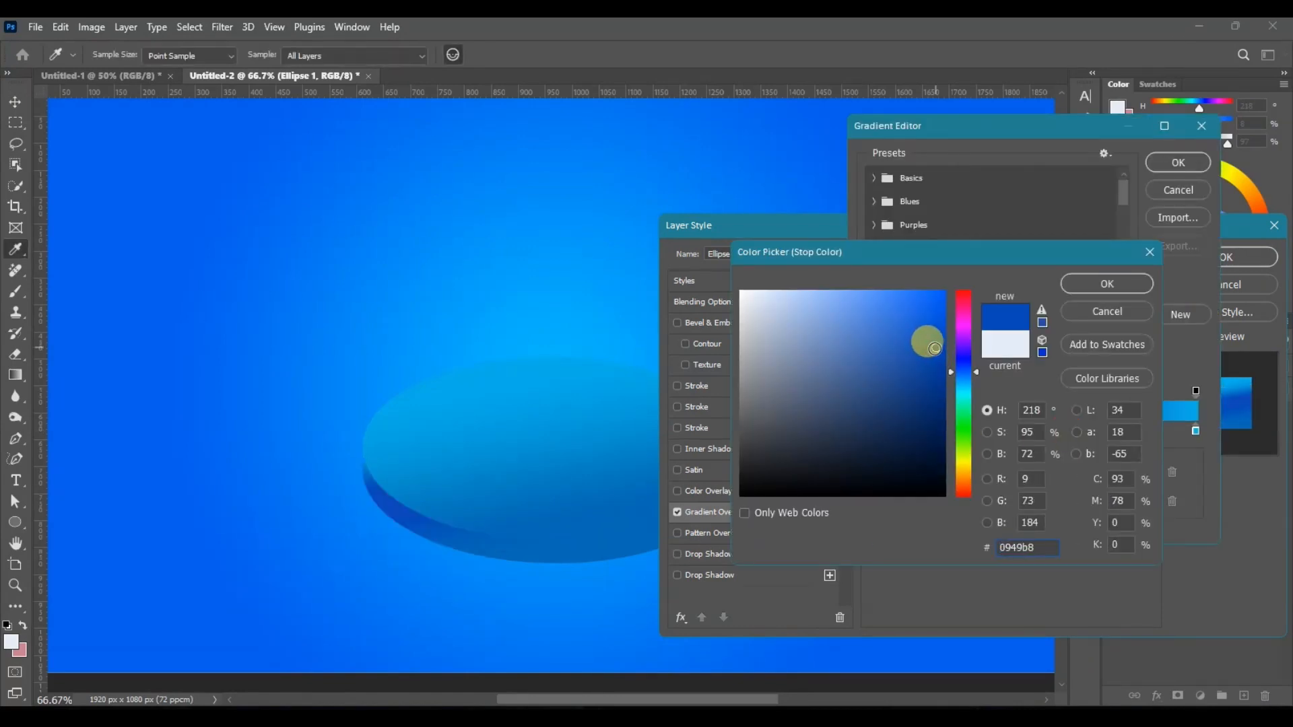
left_click(919, 337)
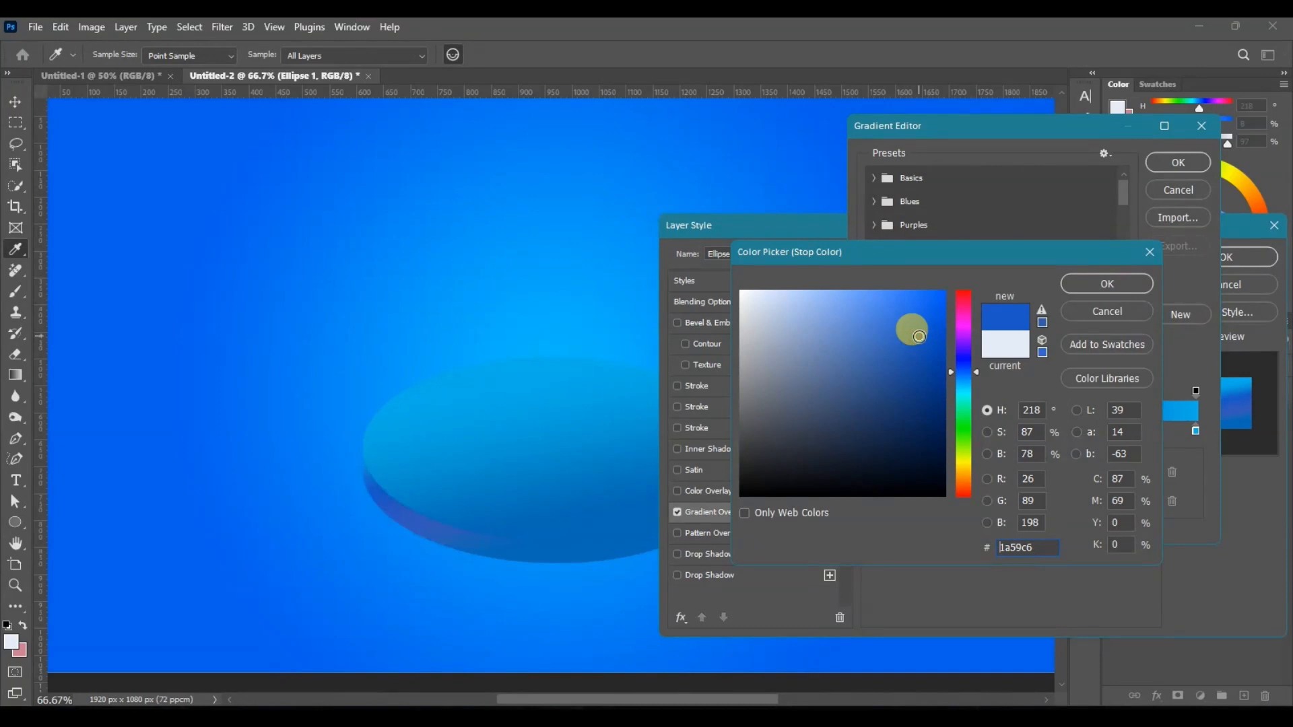
left_click(566, 469)
left_click(938, 362)
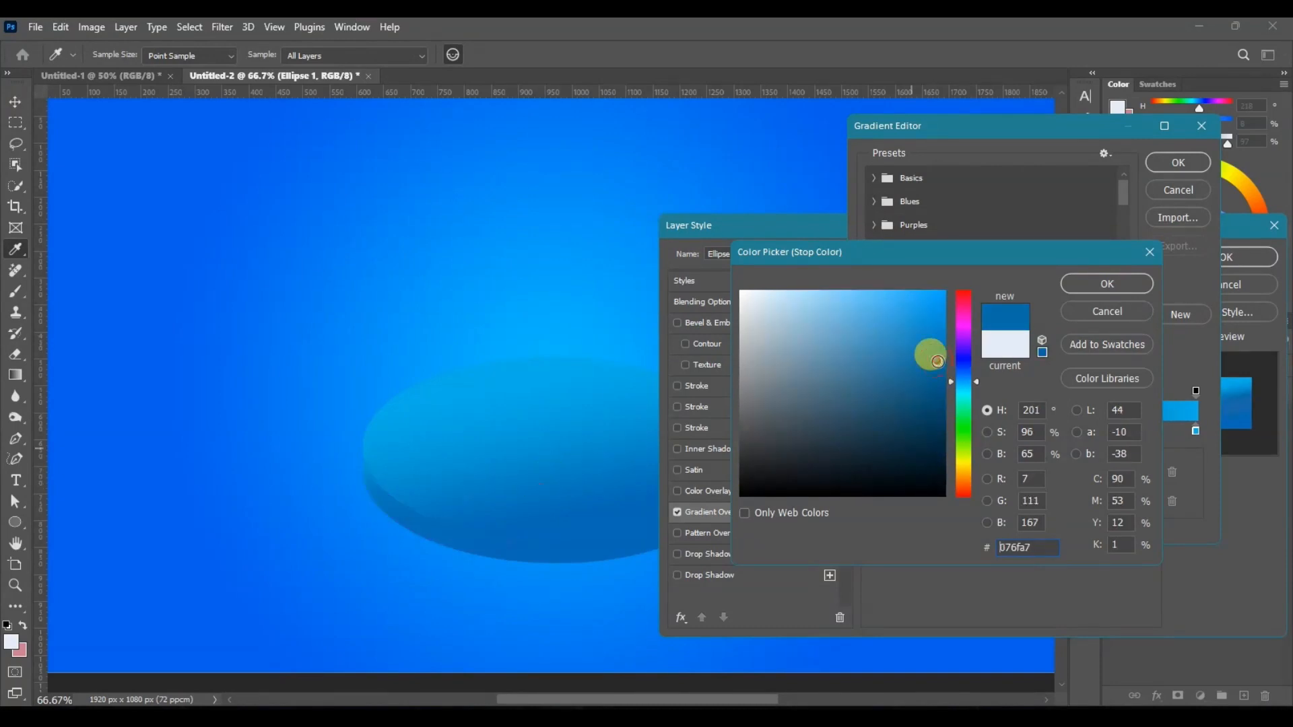
left_click(1119, 278)
left_click(1179, 162)
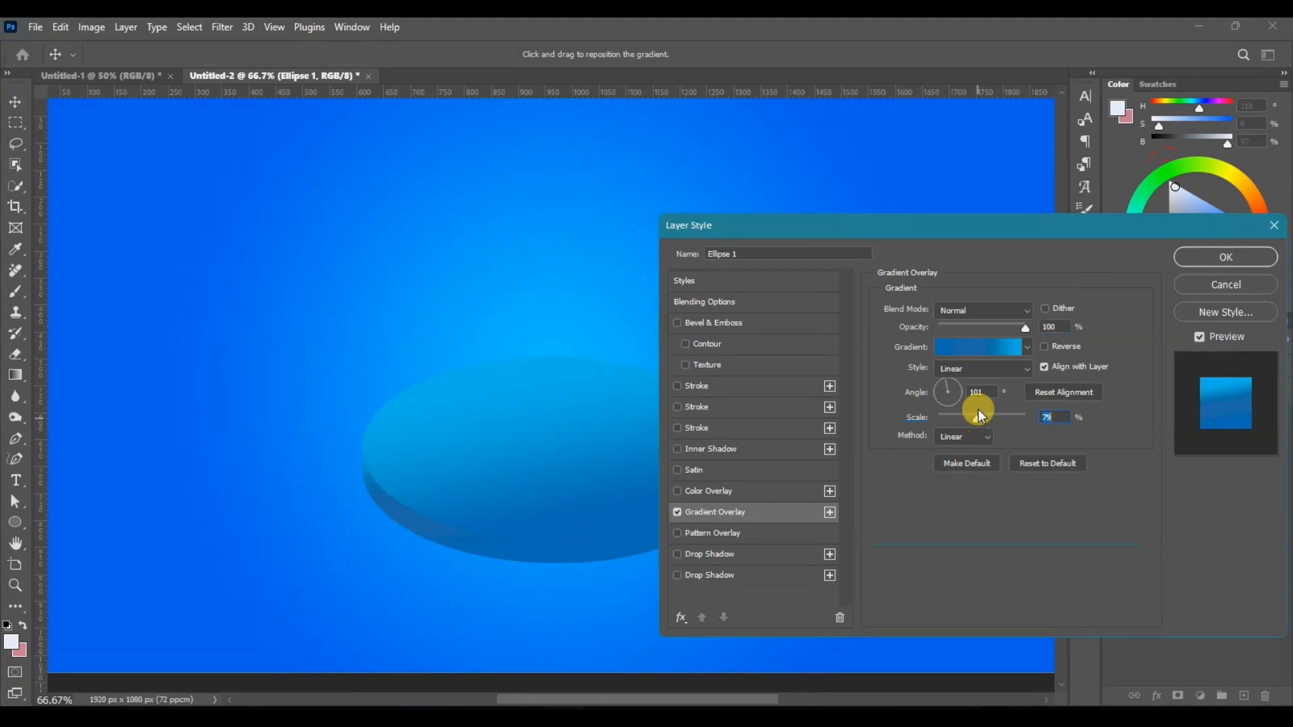
Step: Change the stop at location 100 of Ellipse 1's overlay gradient to a slightly darker light blue
left_click(977, 345)
double_click(1196, 432)
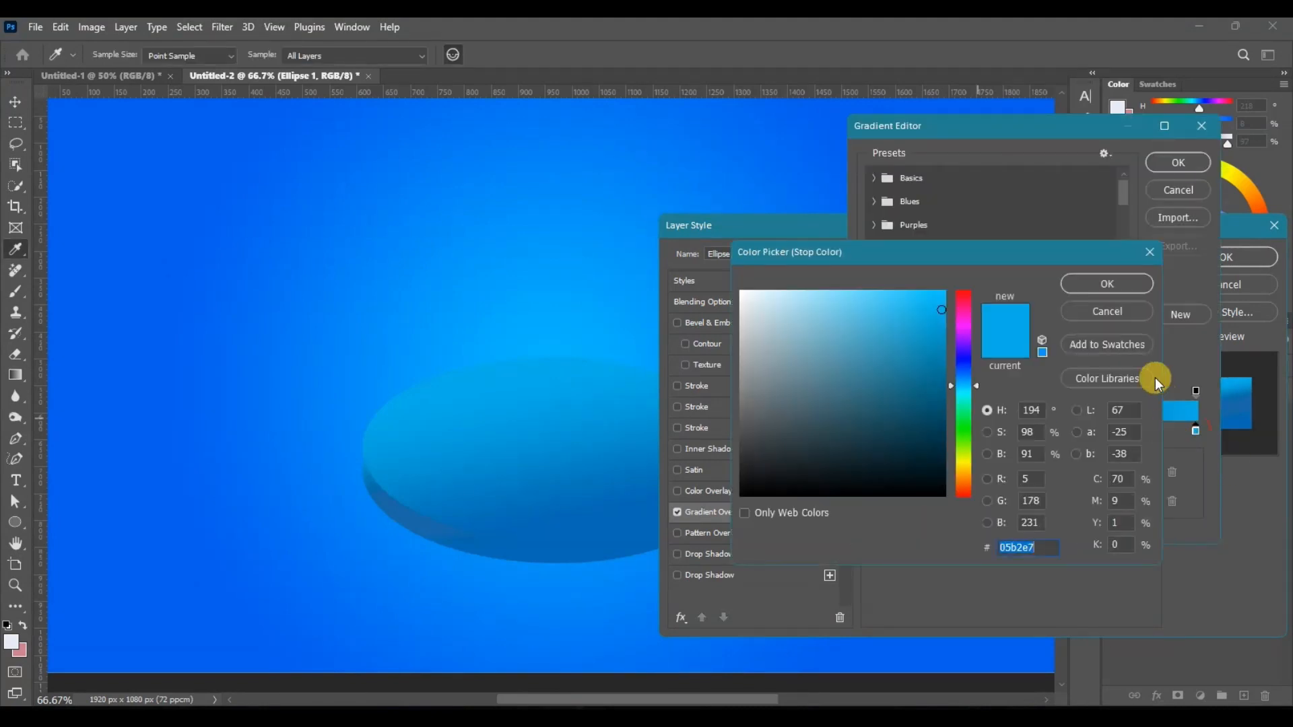
left_click(1080, 283)
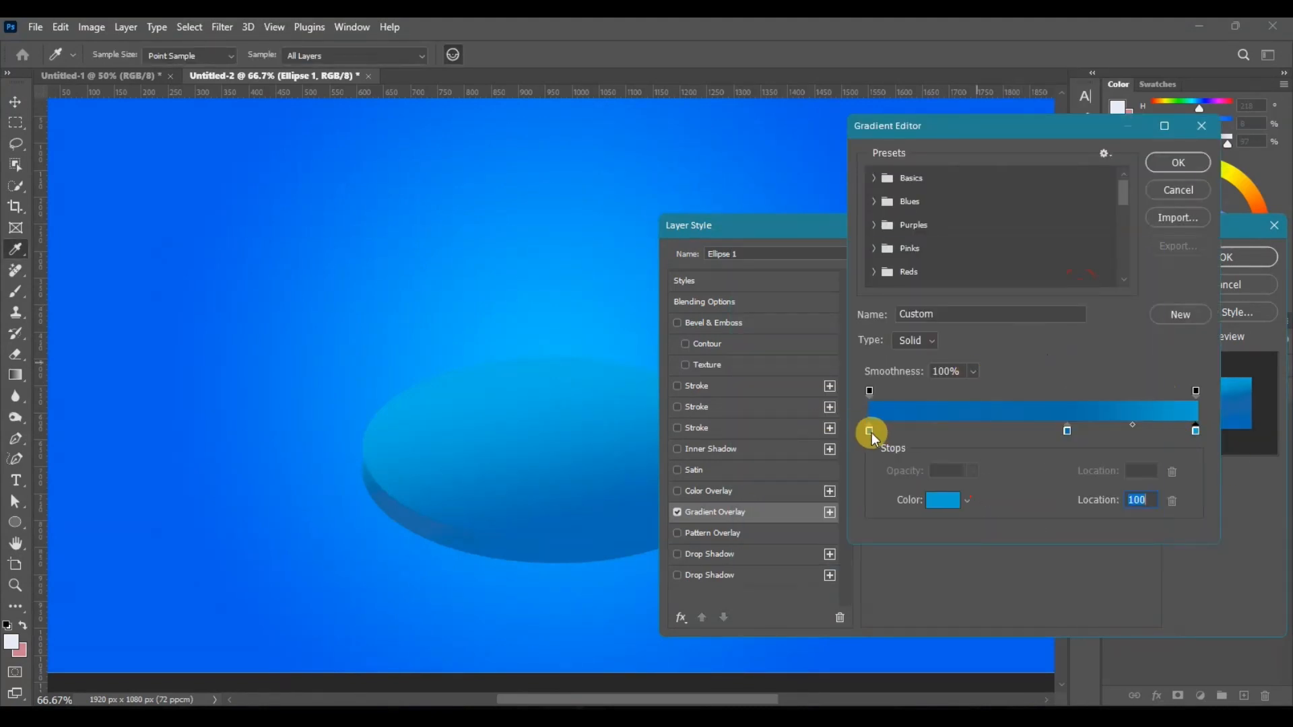
Step: Set the colour stop at location 0 of Ellipse 1's overlay gradient to dark blue 065fa1 and apply the effect
double_click(870, 431)
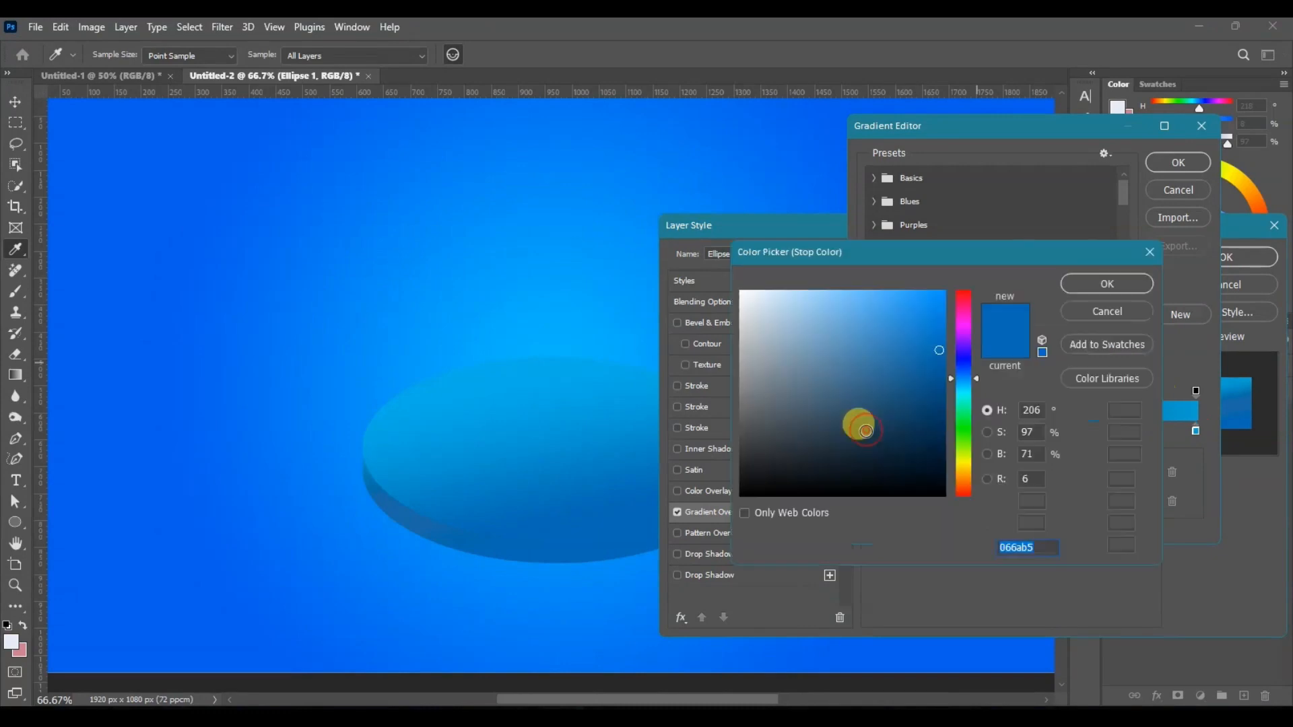
left_click(1081, 284)
left_click(1178, 163)
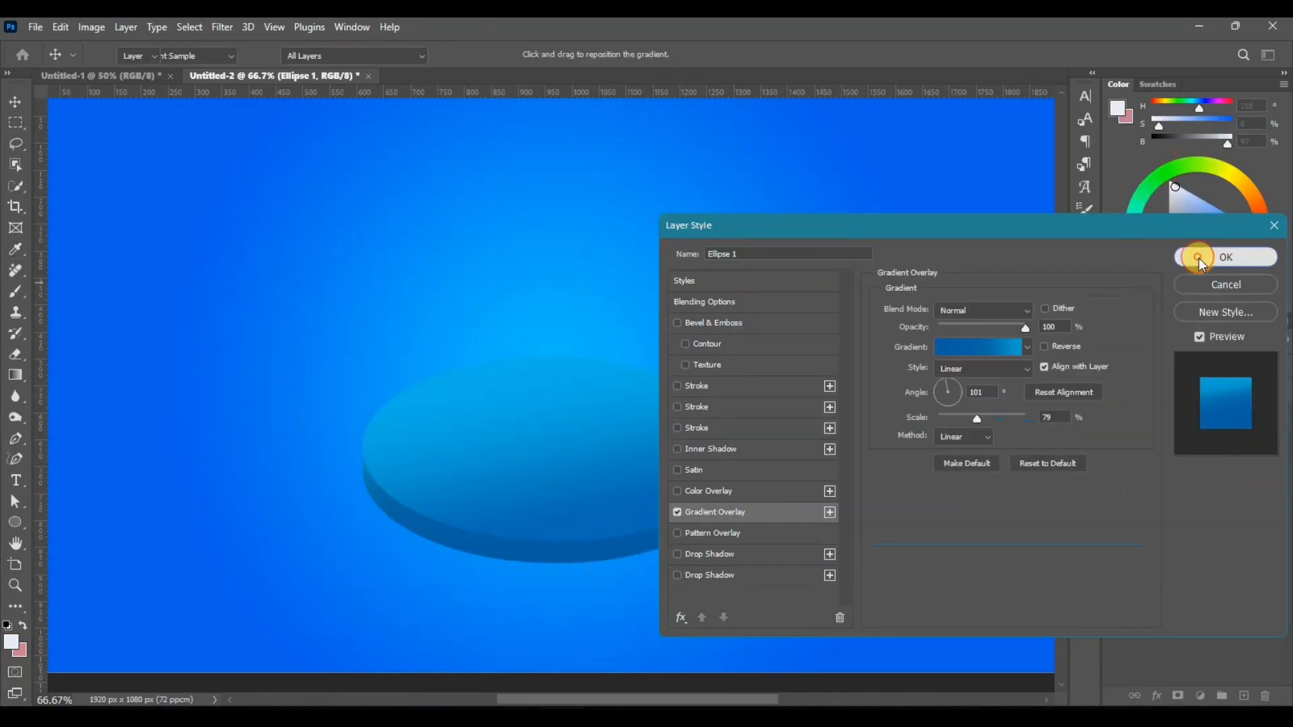
left_click(1202, 259)
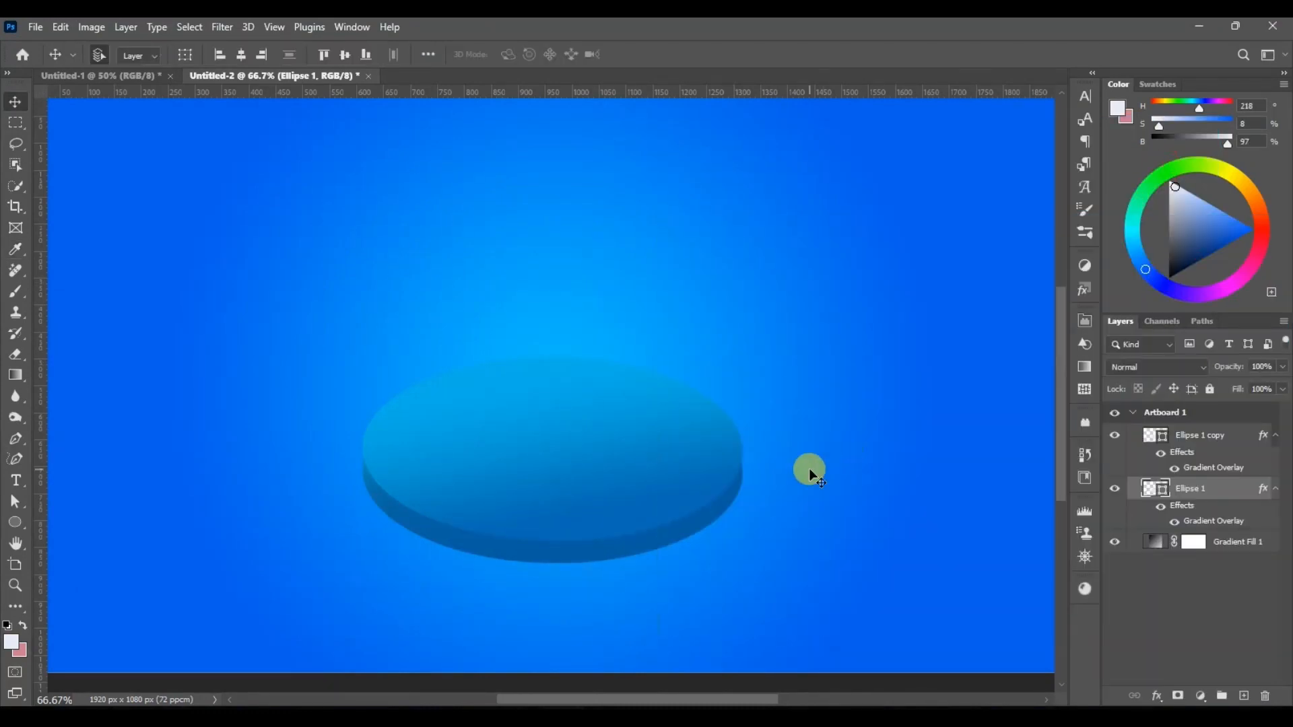
Step: Change the Gradient Overlay of Ellipse 1 copy to a 95° angle and 51% scale, keeping its gradient colours
left_click(650, 500)
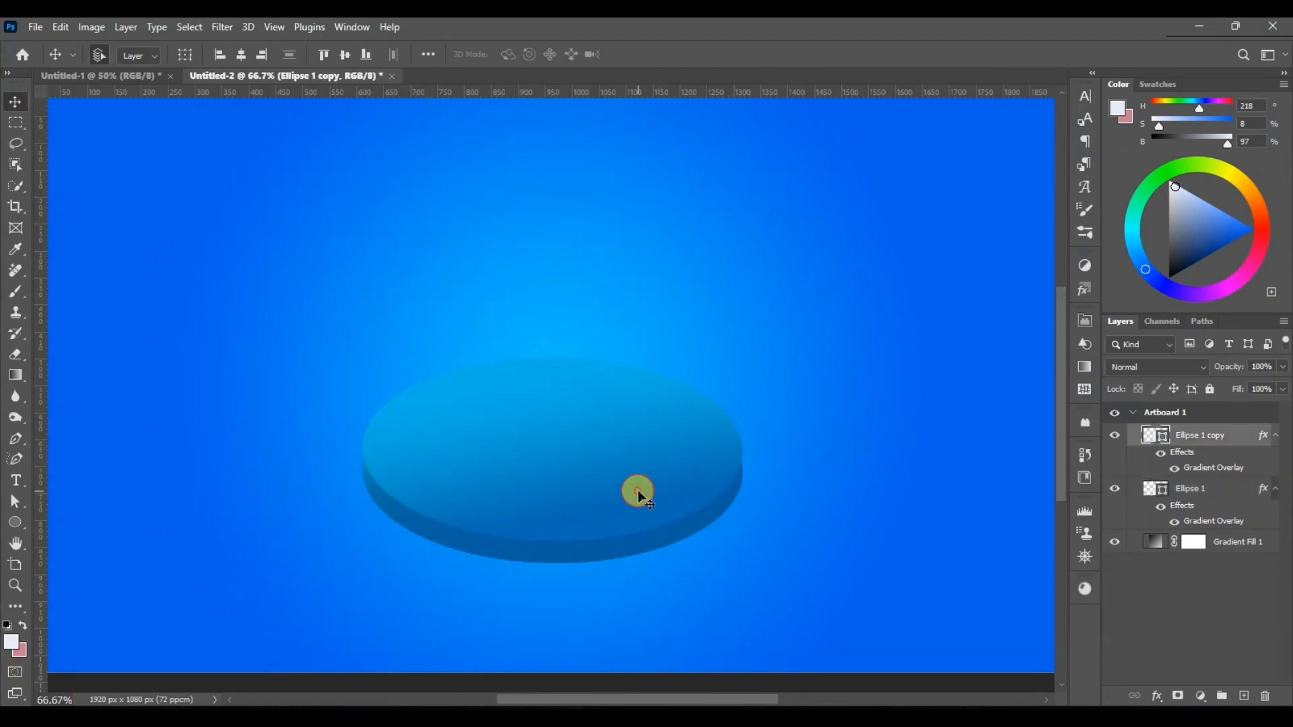
double_click(1218, 469)
left_click(980, 351)
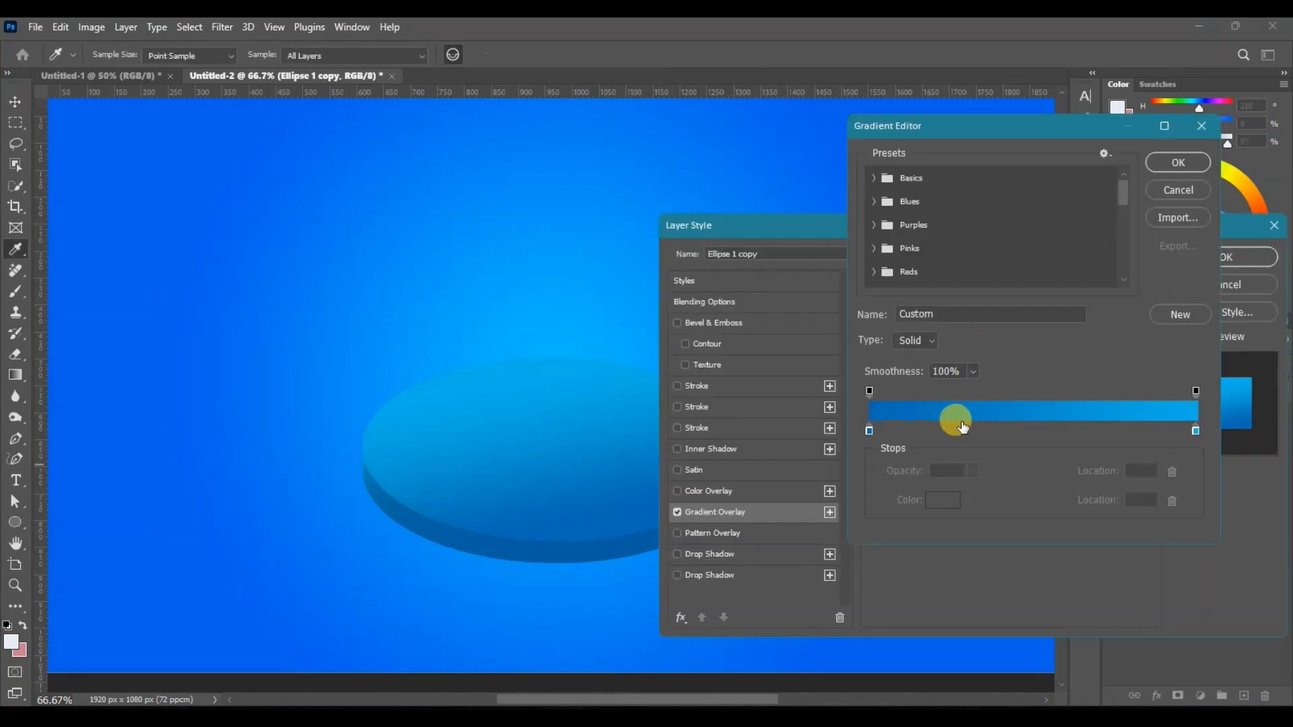
left_click(870, 433)
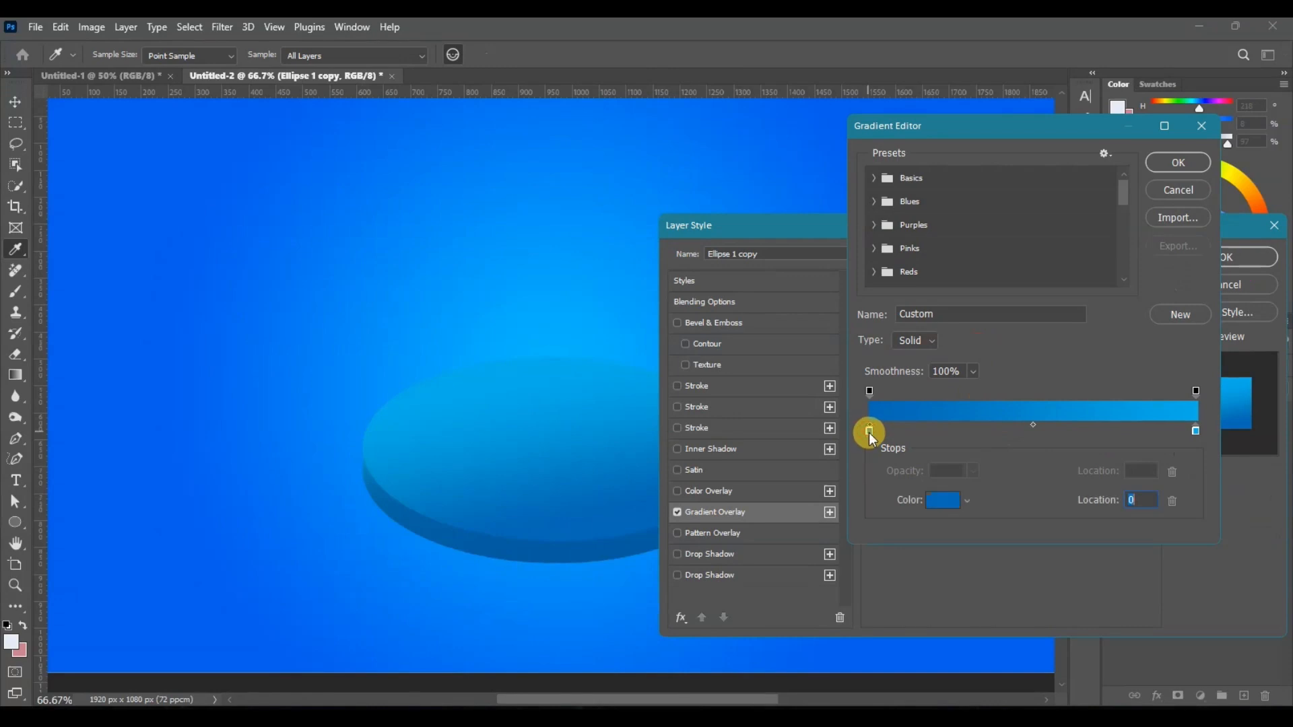
left_click(1168, 165)
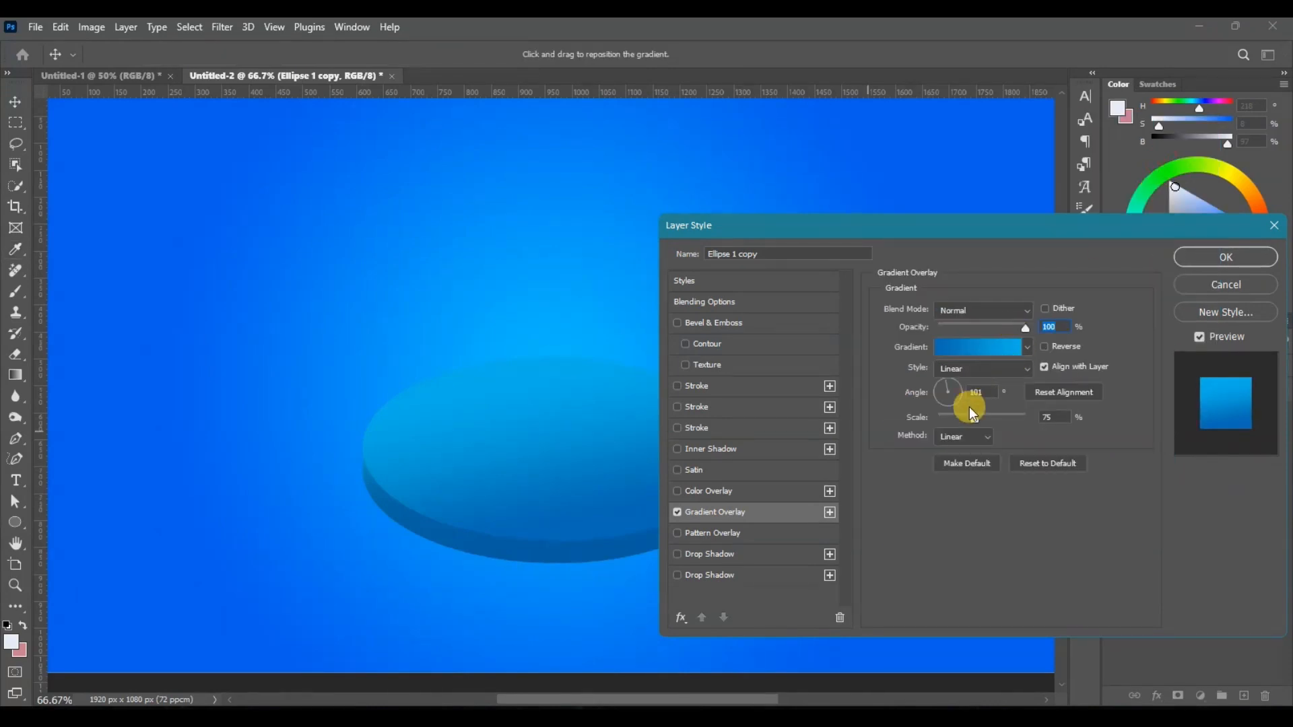
left_click_drag(972, 416, 951, 388)
left_click(953, 379)
left_click(969, 419)
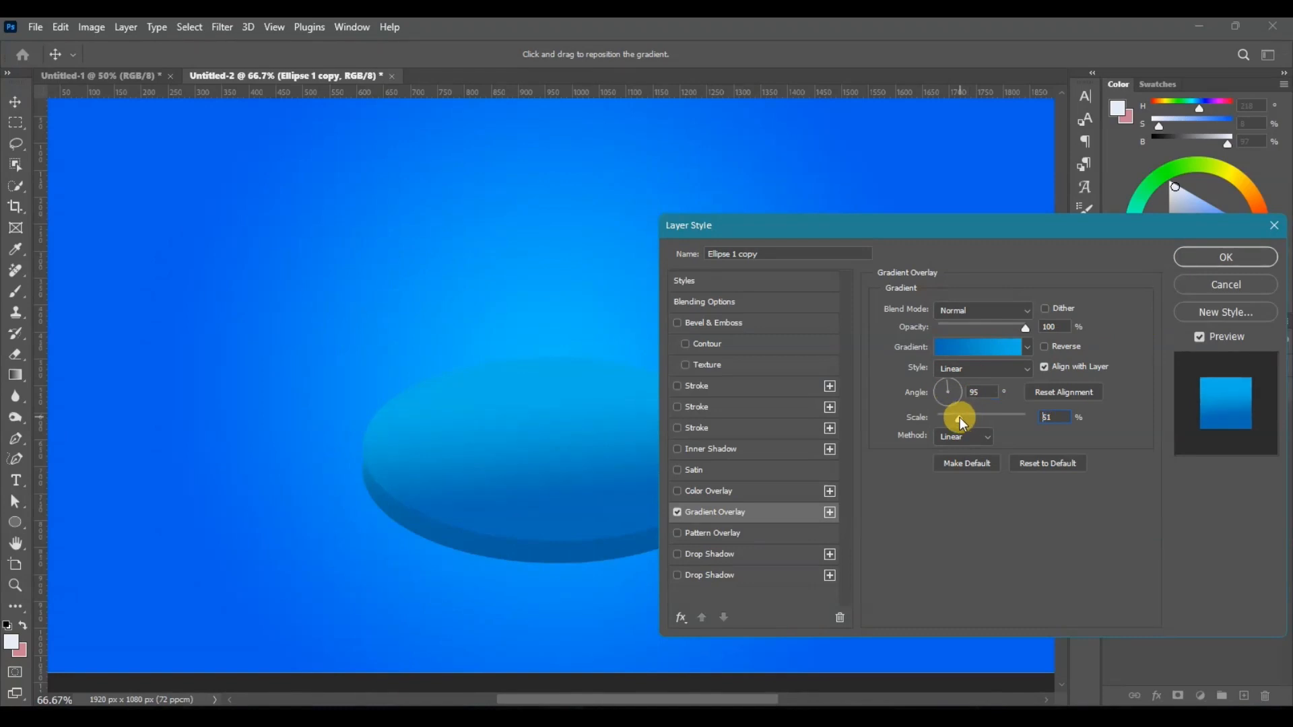
left_click(1229, 256)
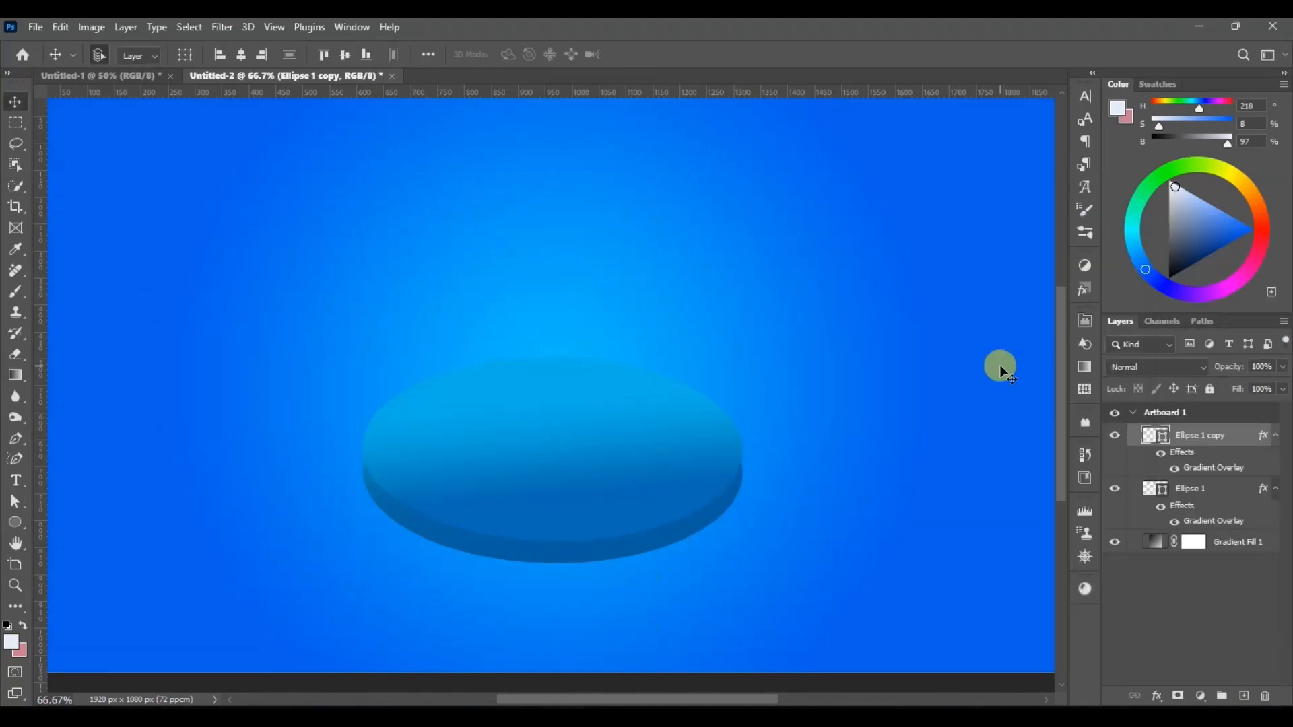
Step: Group Ellipse 1 and its copy, and move the group slightly down and left on the artboard
key("ctrl+minus")
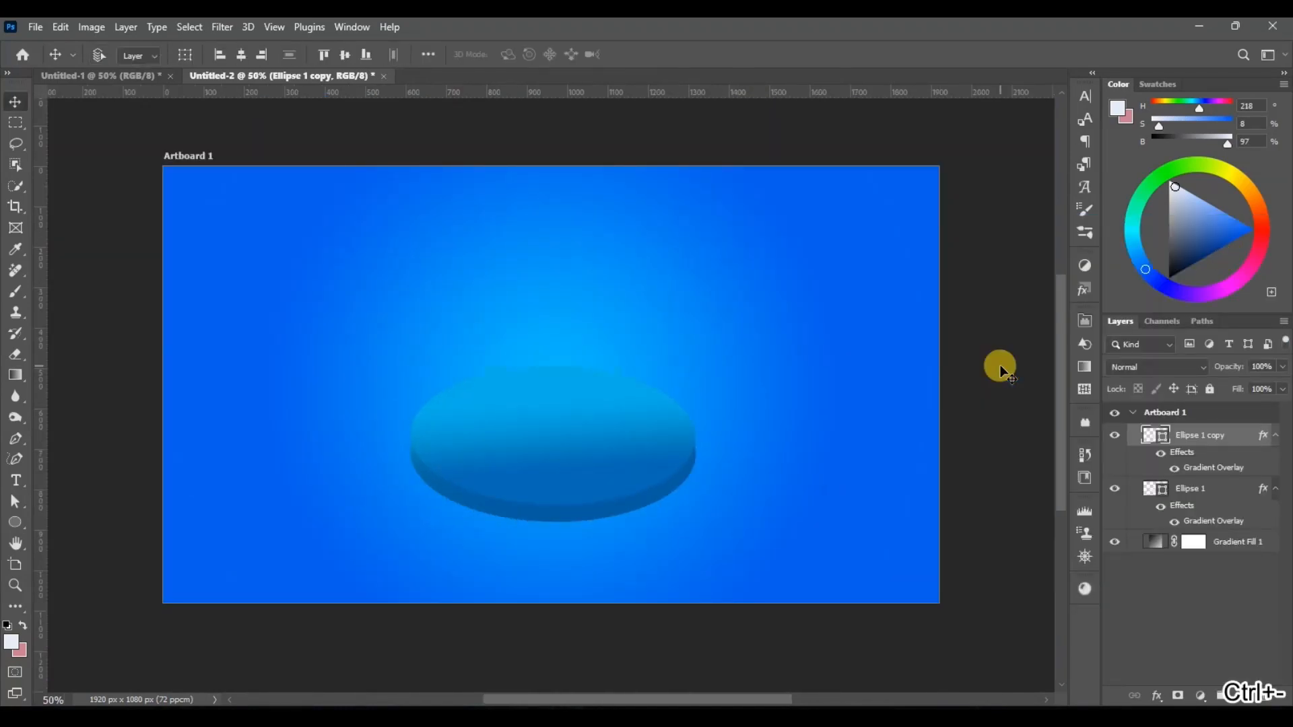
key("ctrl+plus")
left_click(1194, 488, "shift")
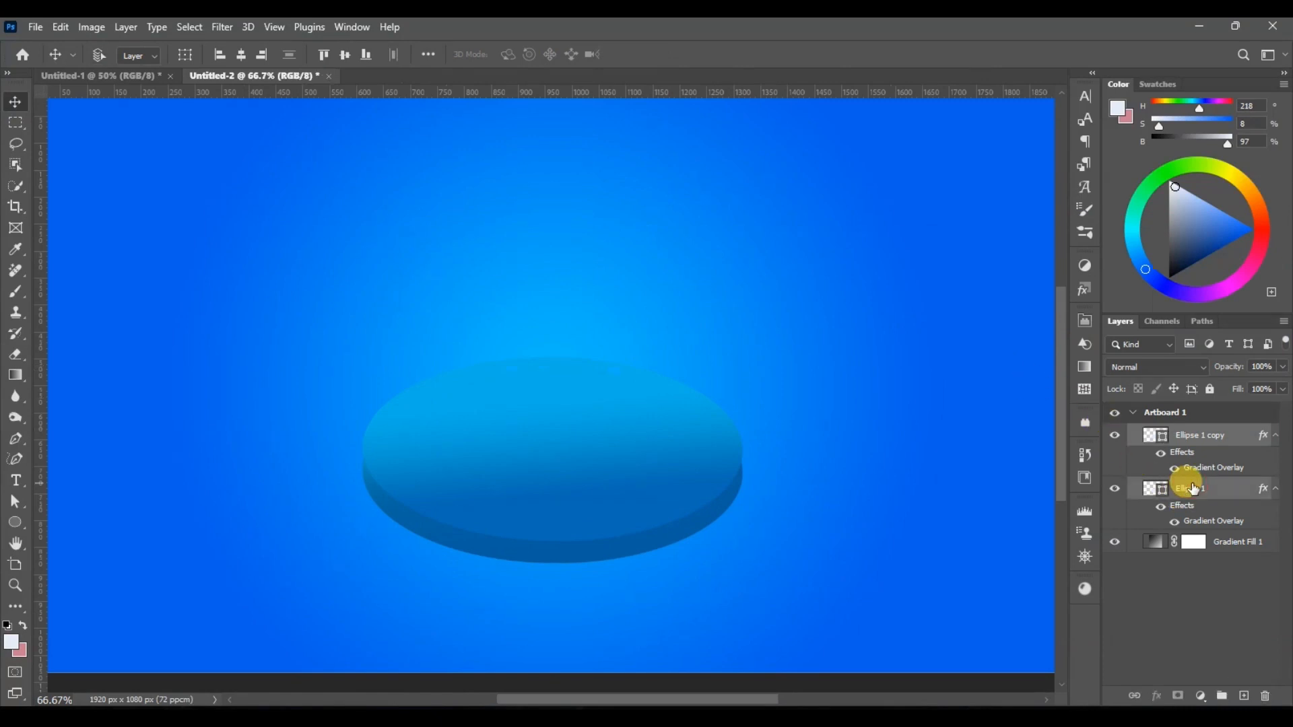
key("ctrl+g")
key("ctrl+t")
left_click_drag(555, 447, 521, 450)
key("Return")
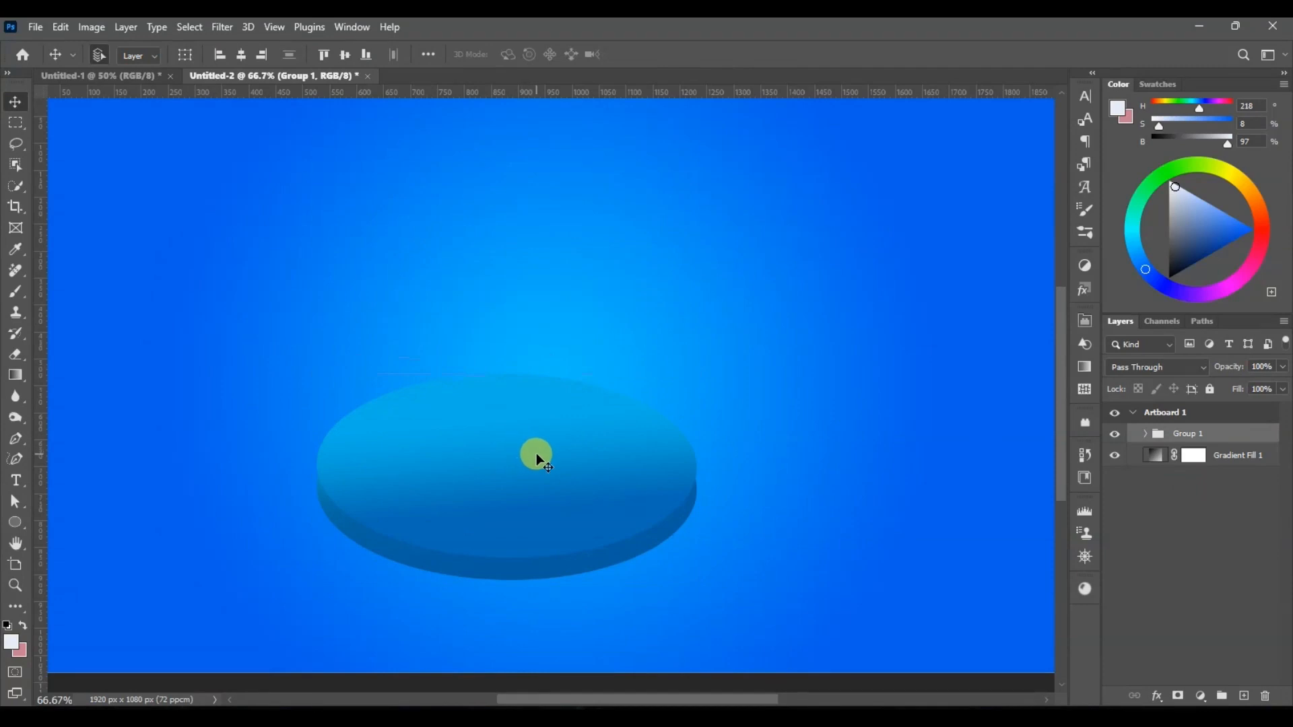
key("shift+Right")
Step: Add a Multiply Drop Shadow to Ellipse 1 with 43% opacity, 86° angle, 7 px distance, 11% spread and 49 px size
left_click(518, 574)
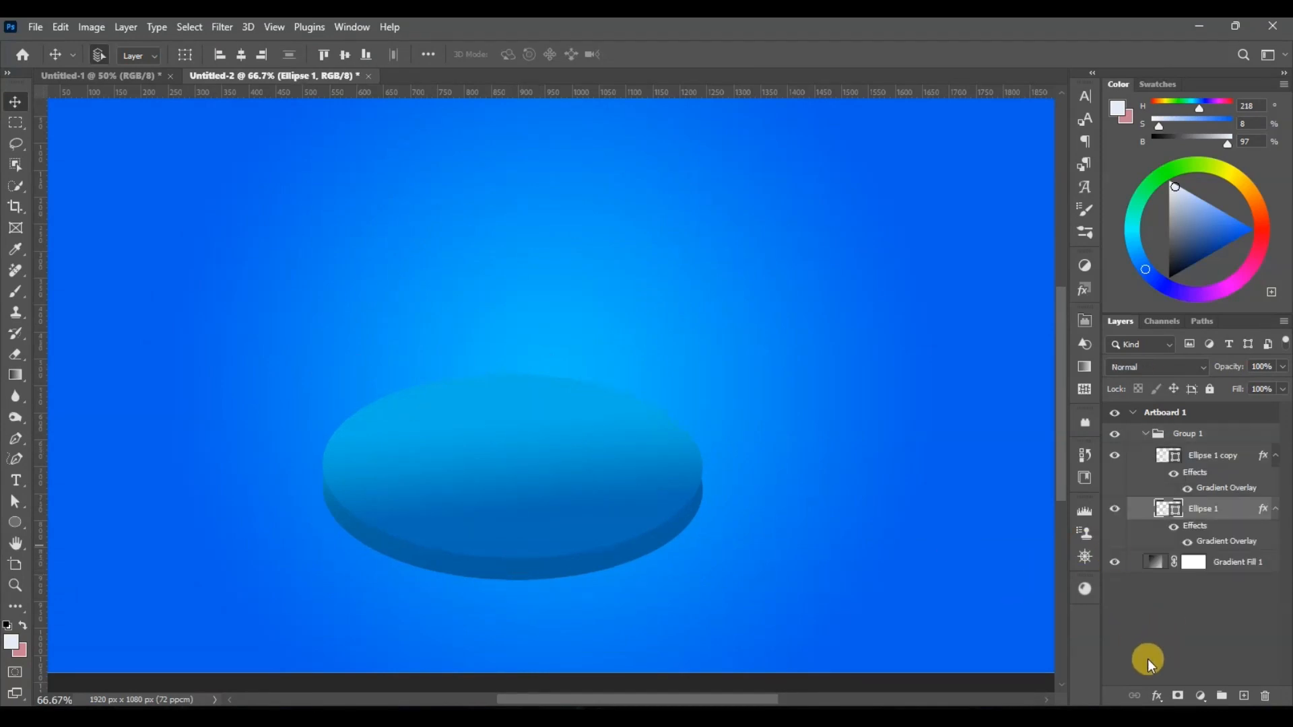
left_click(1157, 697)
left_click(1104, 699)
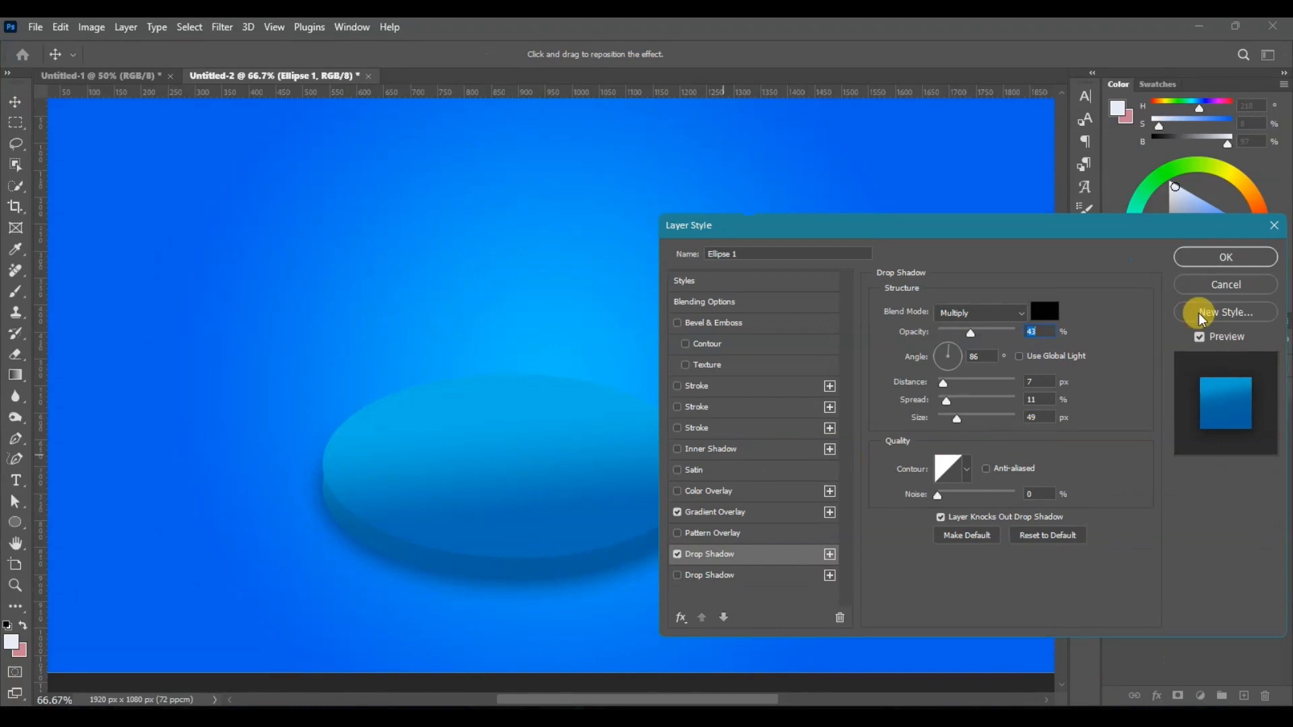
left_click(1203, 256)
Step: Distort Ellipse 1 copy inward from its left, top and right edges to about 98% width and 96% height
left_click(611, 490)
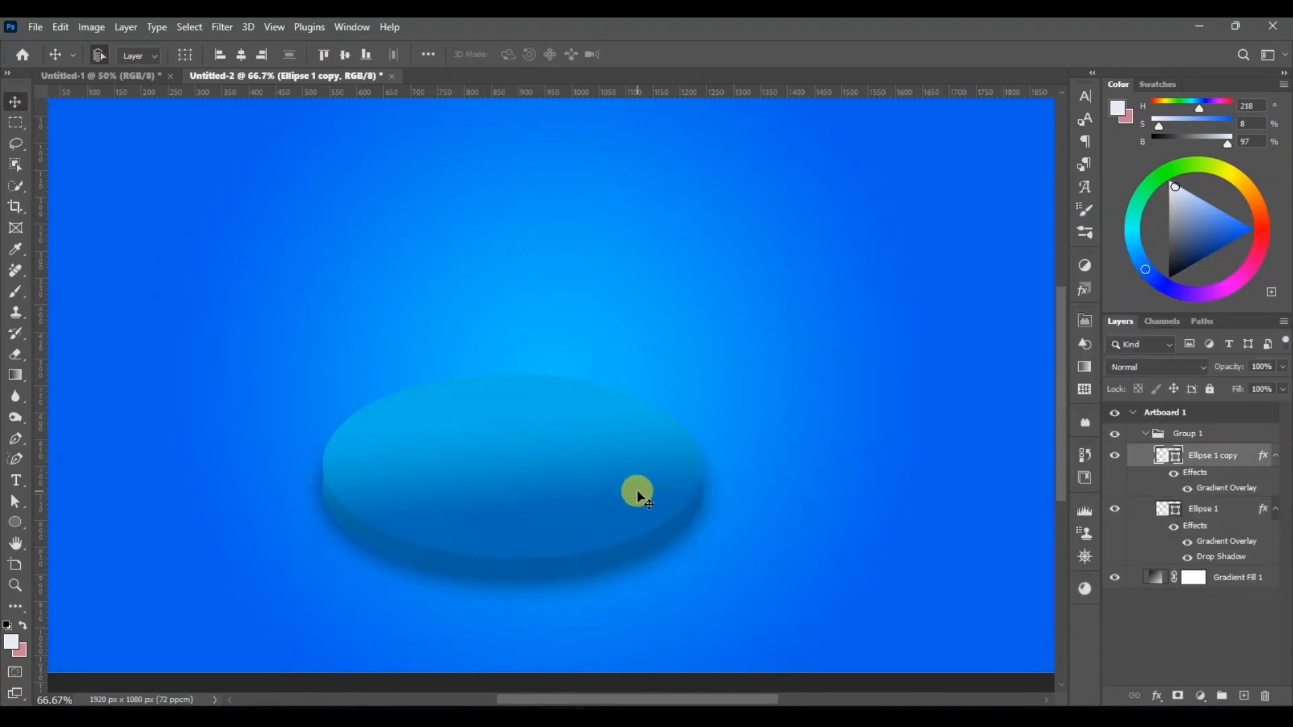
key("ctrl+t")
right_click(637, 491)
left_click(517, 219)
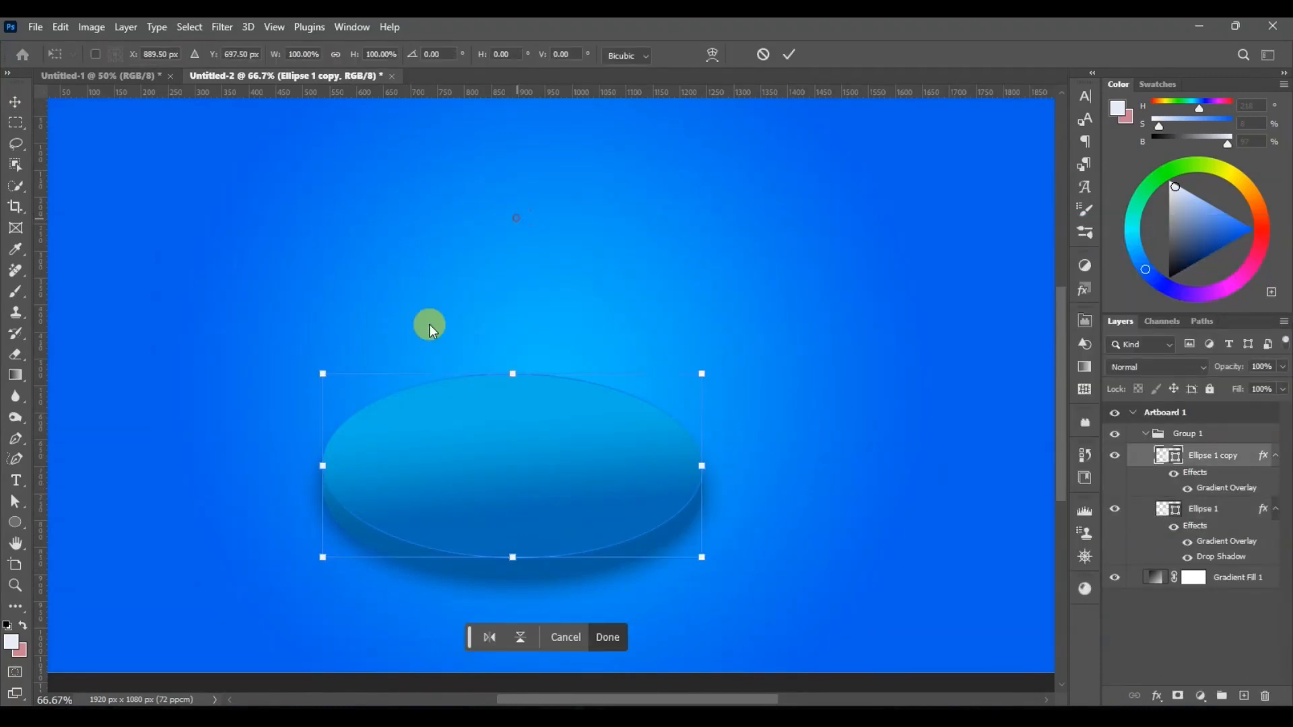
left_click_drag(323, 467, 328, 470)
left_click_drag(513, 375, 514, 384)
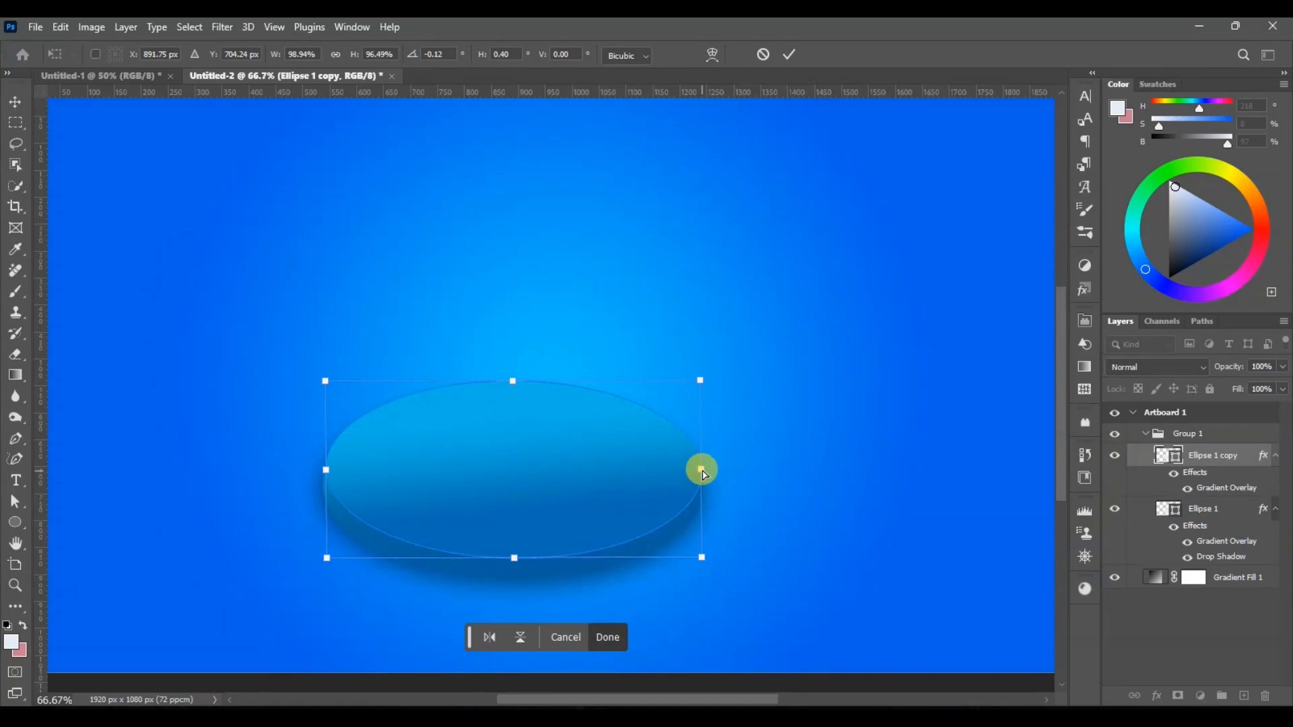
left_click_drag(701, 469, 697, 472)
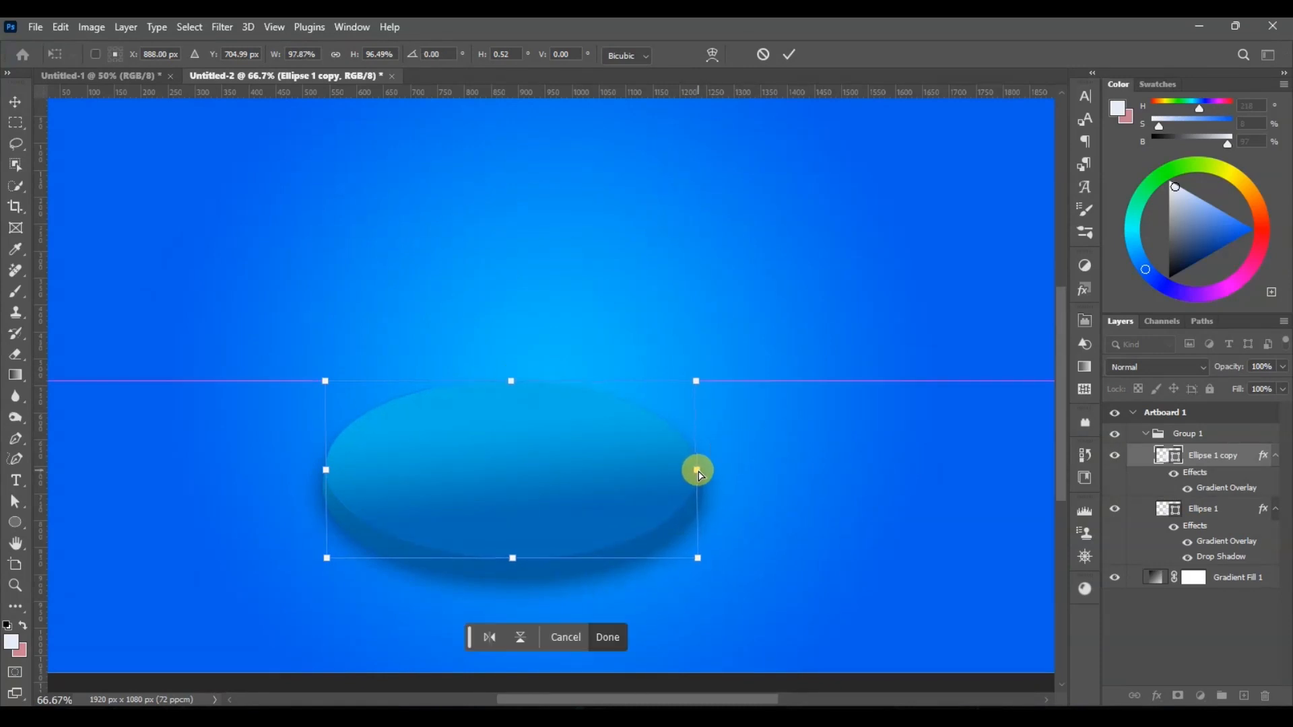
key("Return")
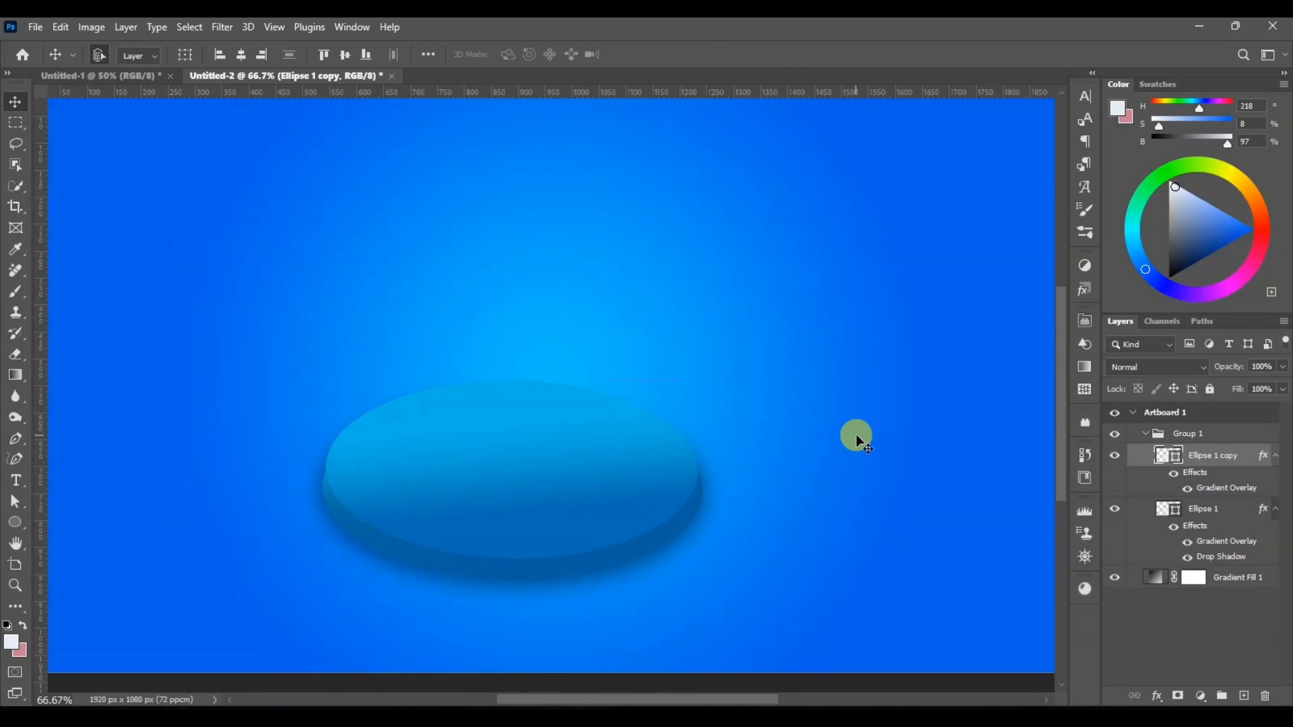
Step: Distort Ellipse 1 copy again, pulling its left and top edges slightly further inward to reveal more of the rim
key("ctrl+t")
right_click(575, 440)
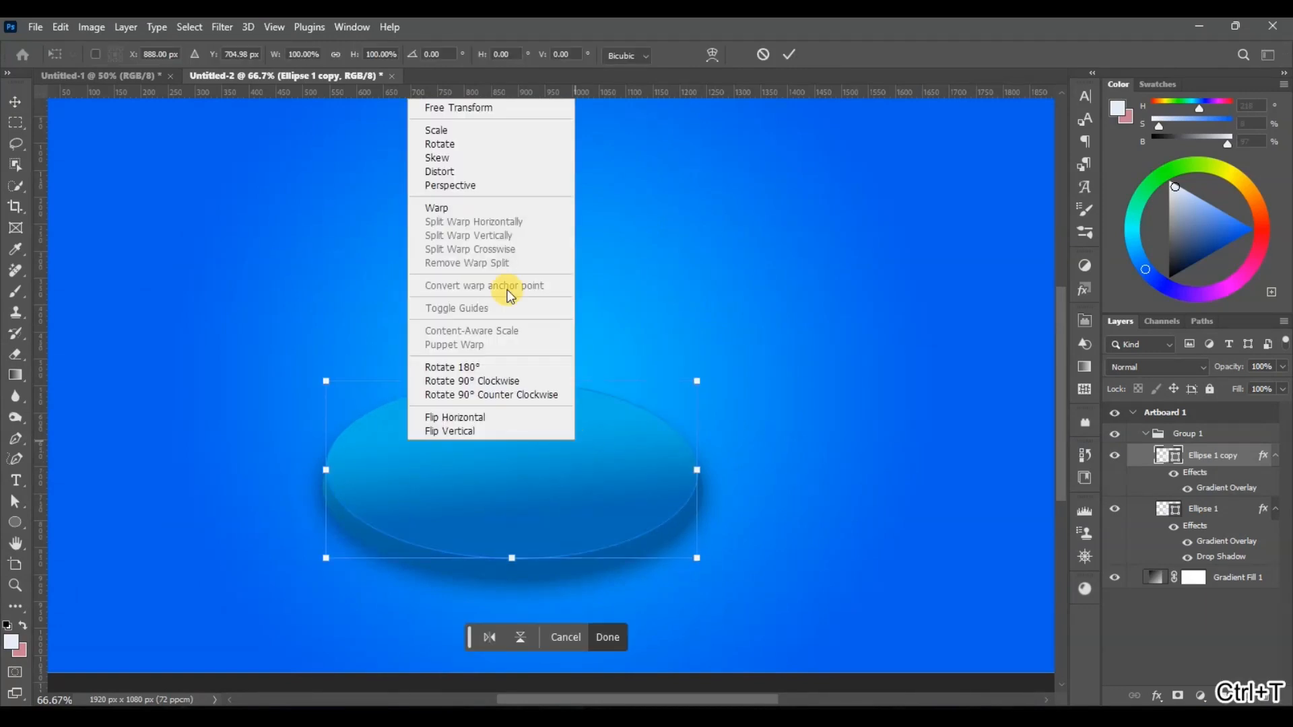
left_click(457, 170)
left_click_drag(328, 472, 330, 475)
left_click_drag(513, 383, 511, 385)
key("Return")
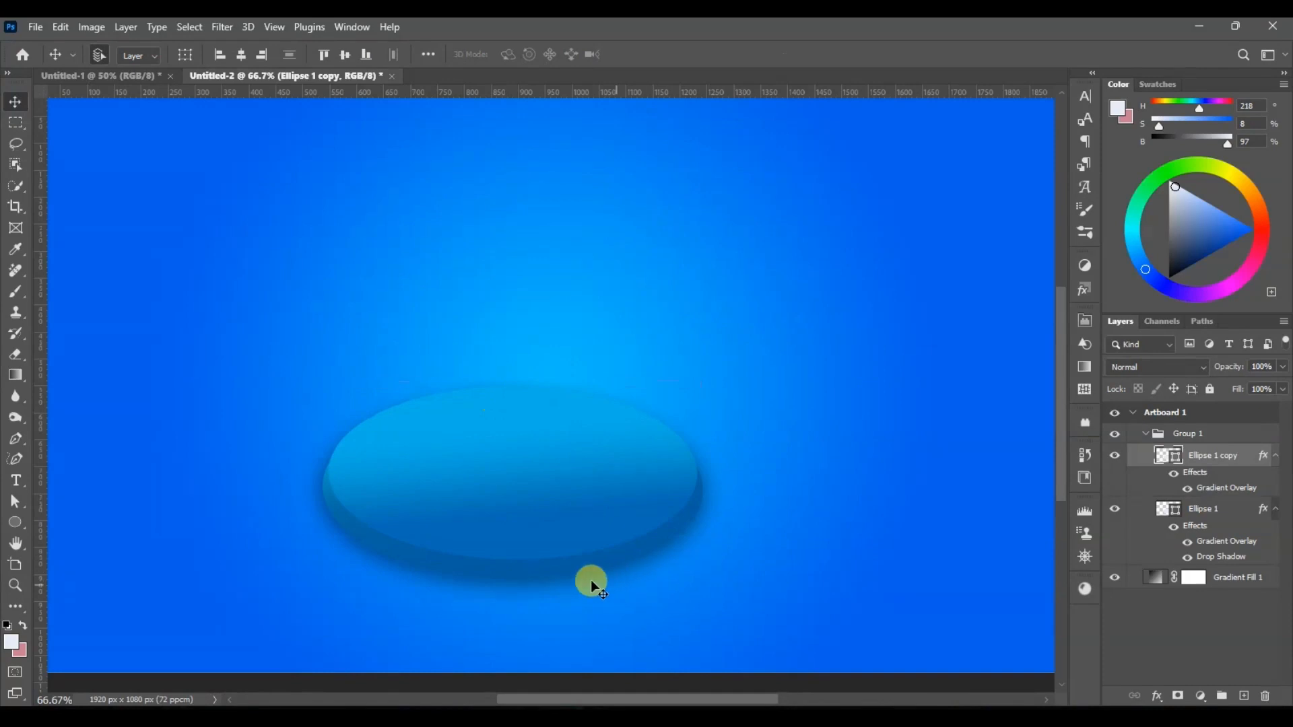
key("ctrl+minus")
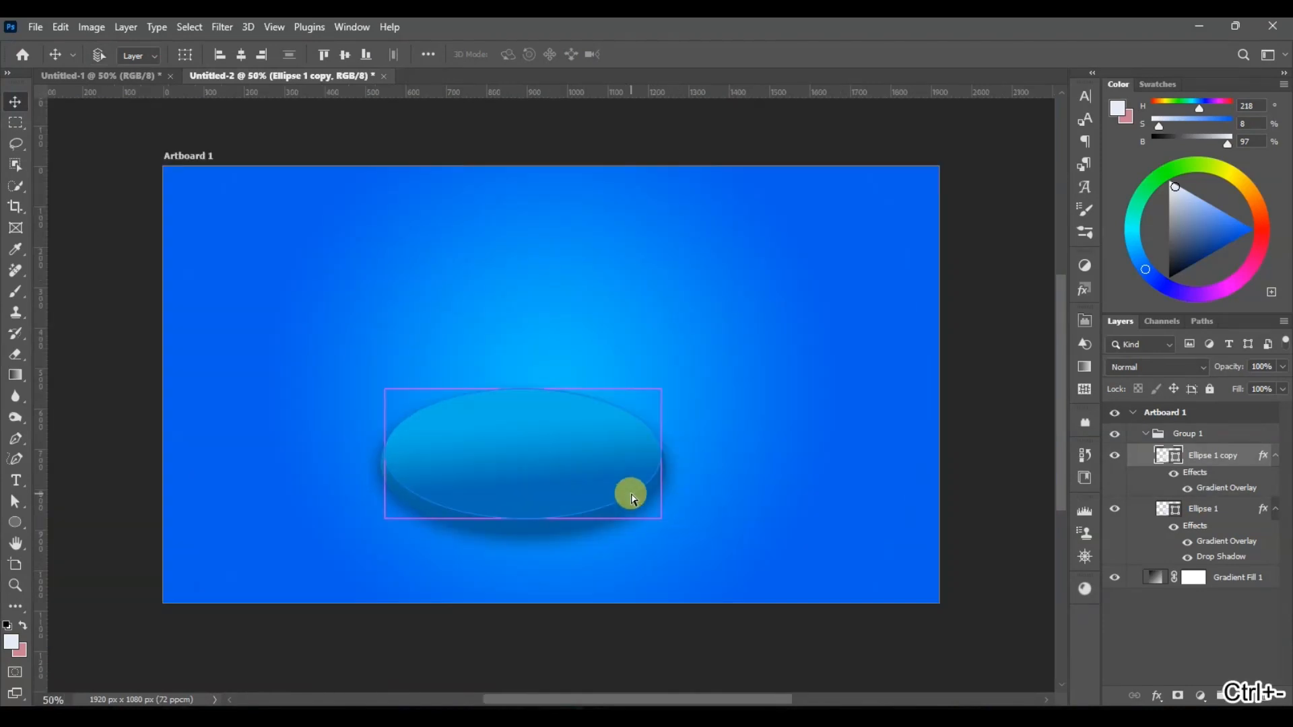
key("ctrl+plus")
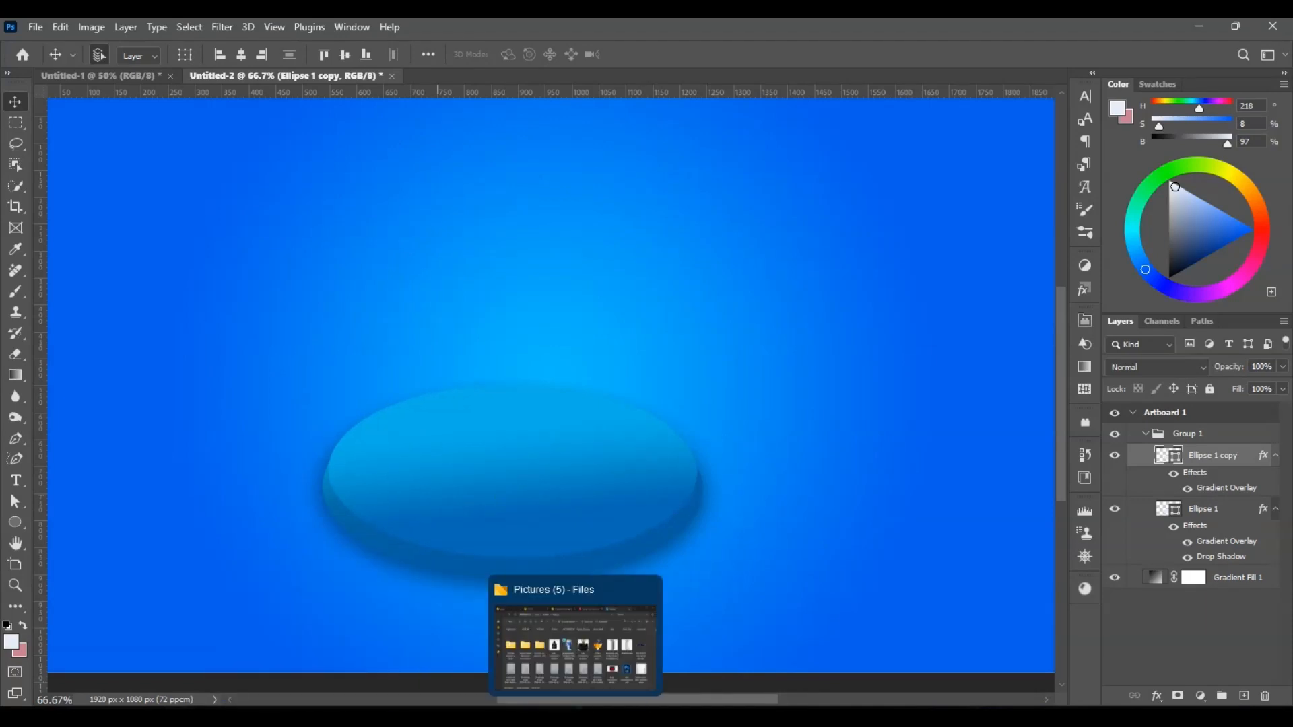
Step: Place the perfume_PNG10296 image from the Pictures folder, scale it down and stand the bottle on the podium
left_click(577, 716)
left_click_drag(595, 316, 553, 604)
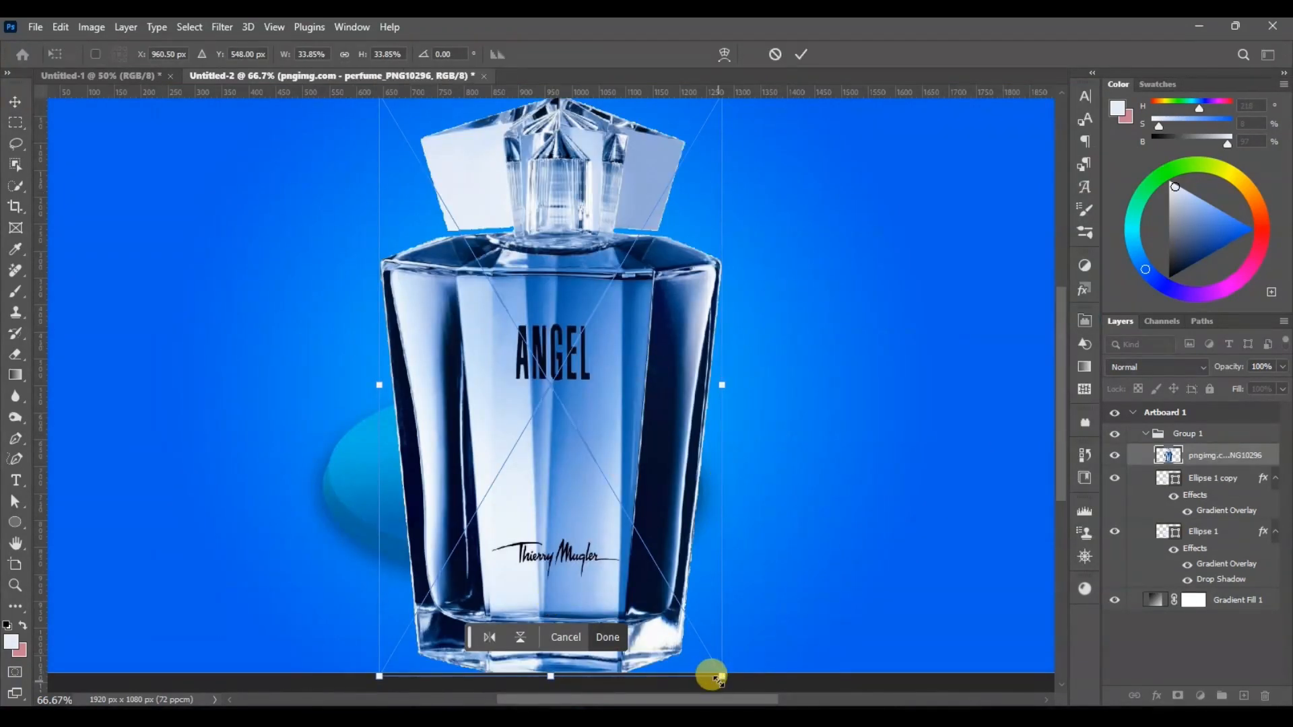
left_click_drag(722, 675, 638, 549)
left_click_drag(569, 488, 514, 435)
key("Return")
Step: Collapse Group 1 and add a new empty layer directly beneath it
left_click(520, 586)
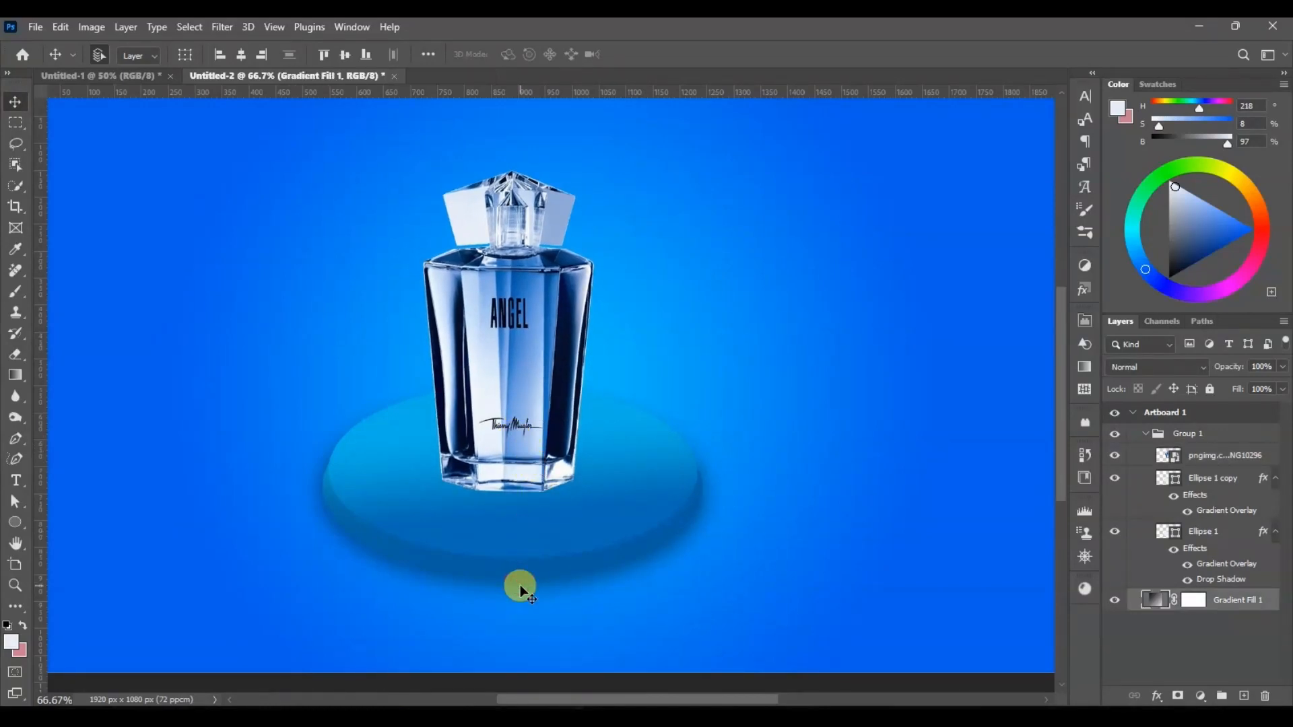
left_click(524, 445)
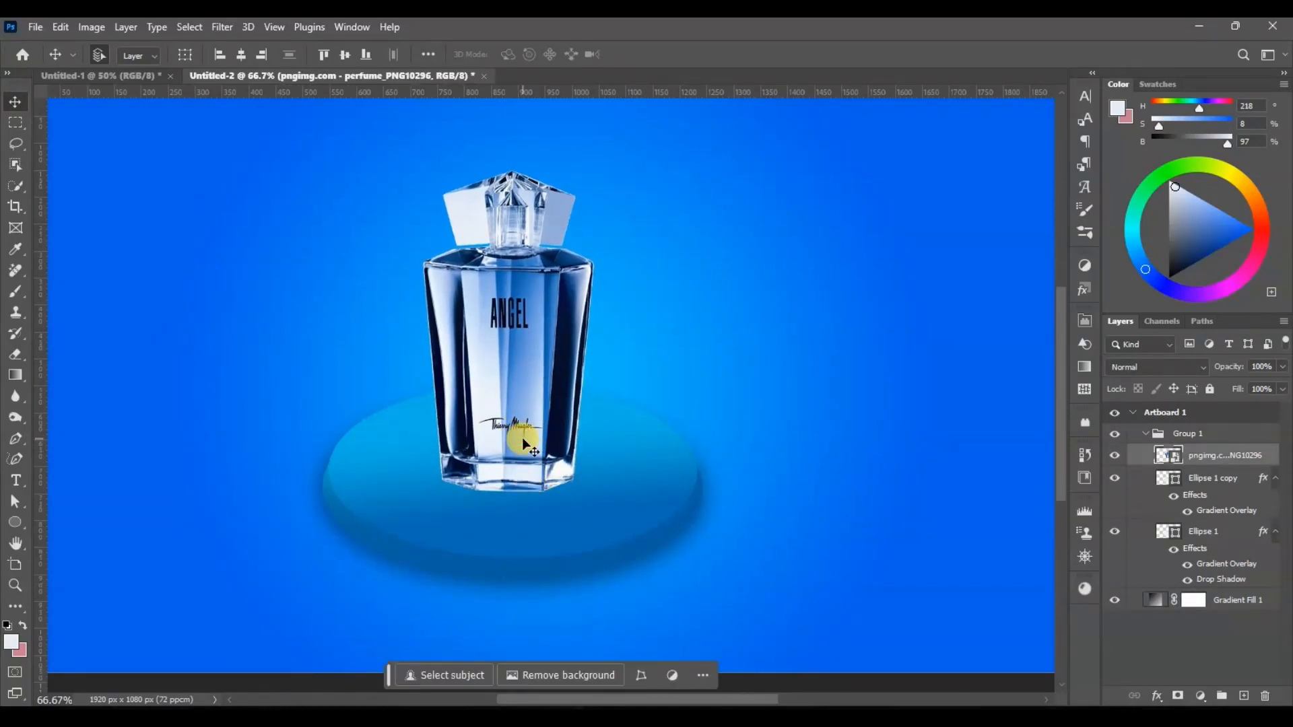
left_click(1145, 433)
left_click(1243, 697)
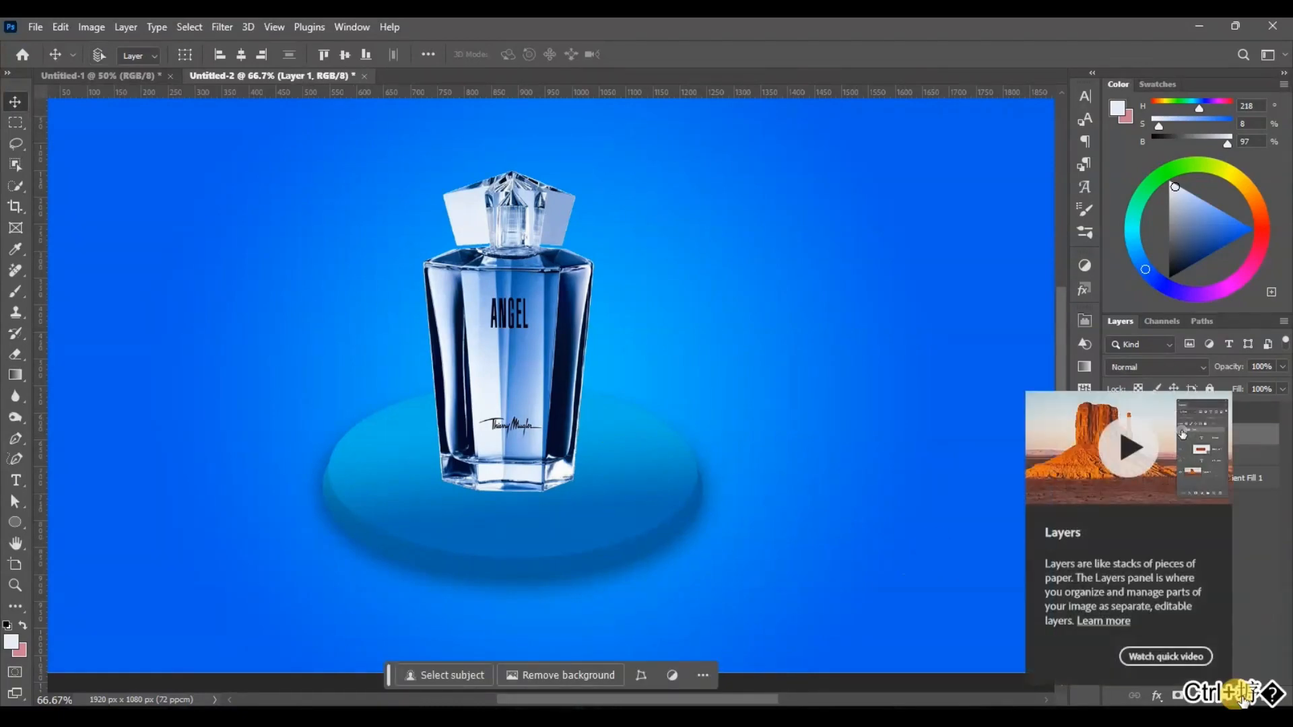
Step: Select a flattened soft brush with 0% hardness and sample a dark navy foreground colour from the perfume bottle
key("b")
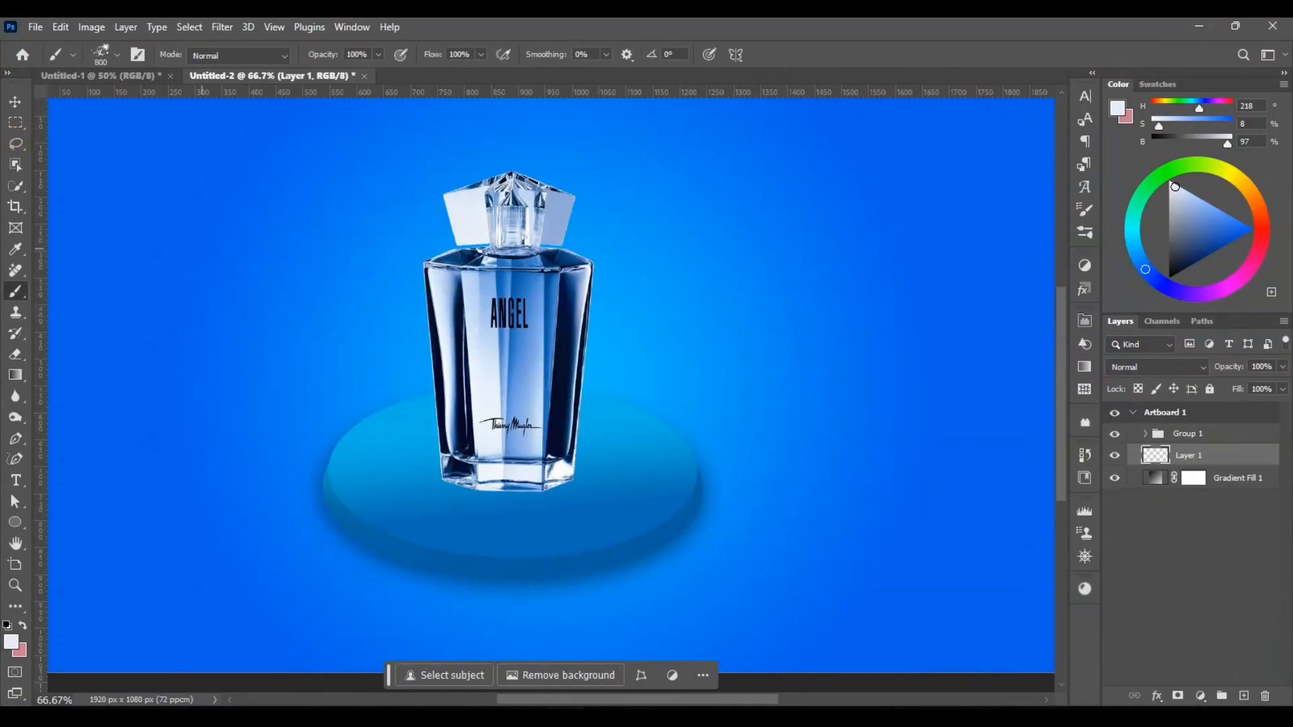
left_click(118, 58)
left_click(56, 201)
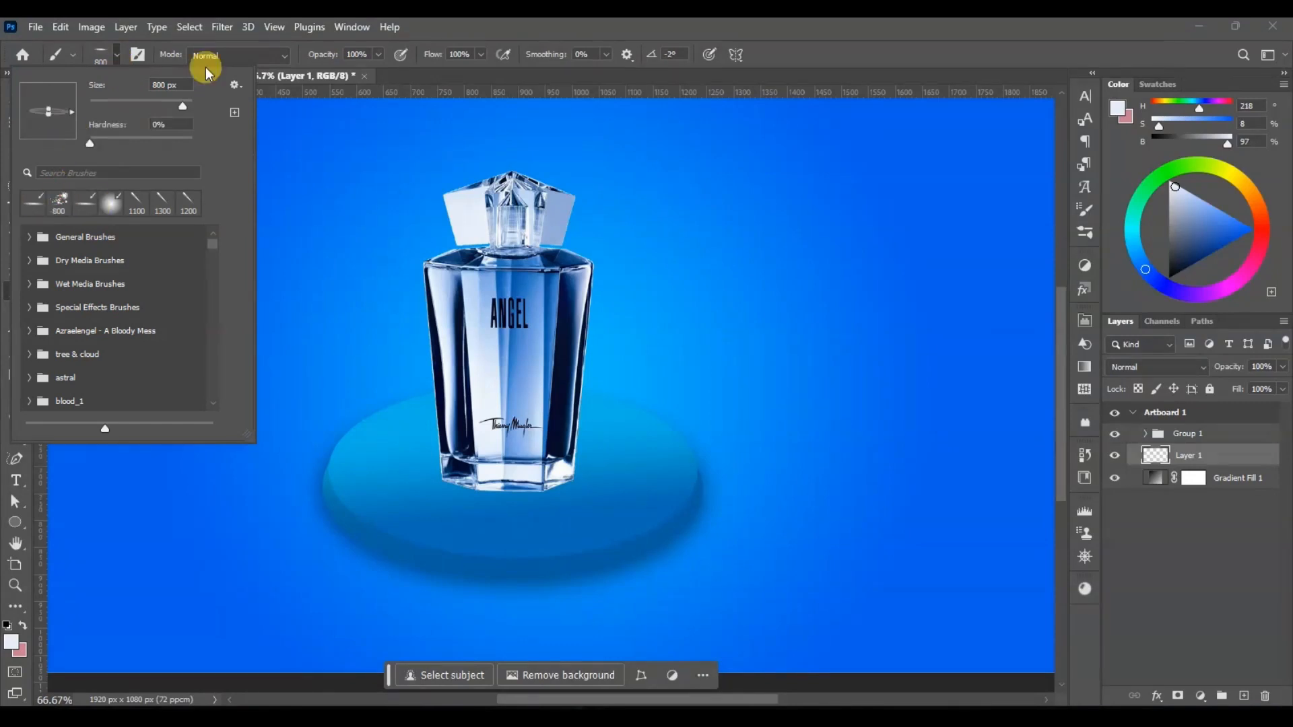
left_click(617, 19)
left_click(22, 647)
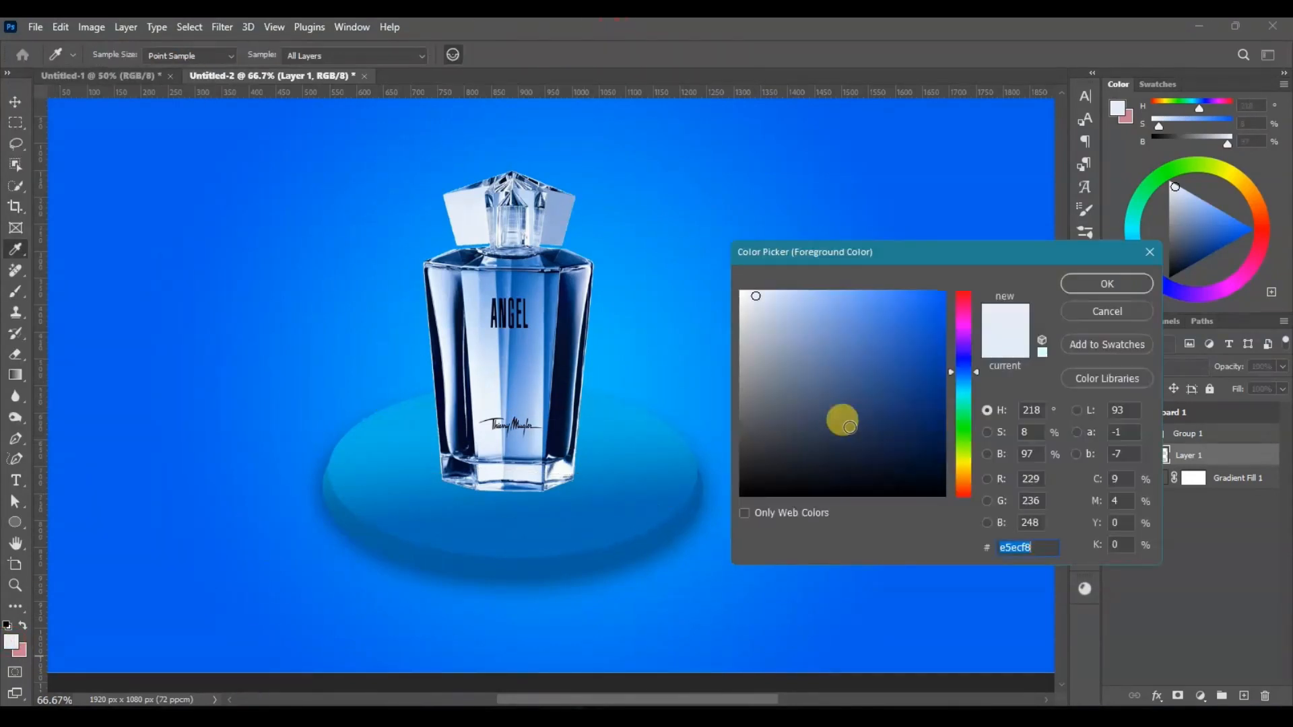
left_click(551, 444)
left_click(1105, 279)
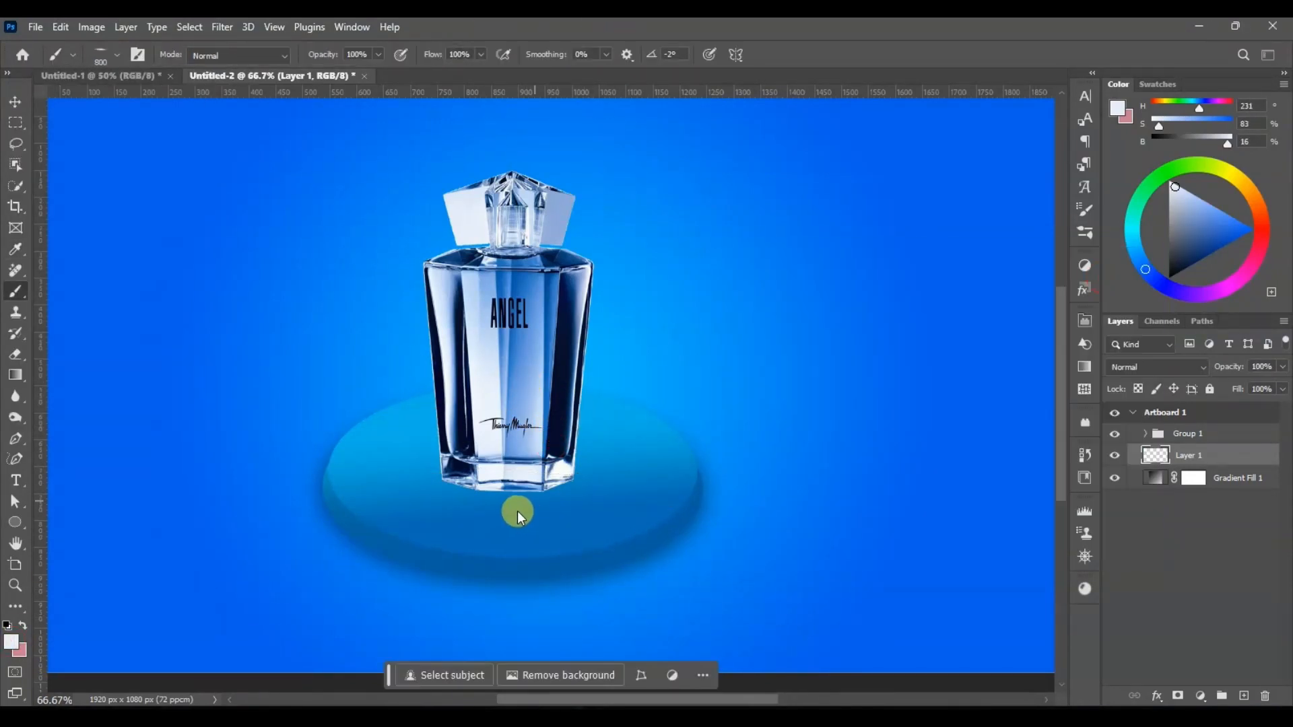
Step: Reduce the brush to 400 px and paint a flat navy shadow at the bottle's base on Layer 1
key("bracketleft")
key("bracketleft")
key("bracketleft")
key("bracketleft")
key("bracketleft")
key("bracketright")
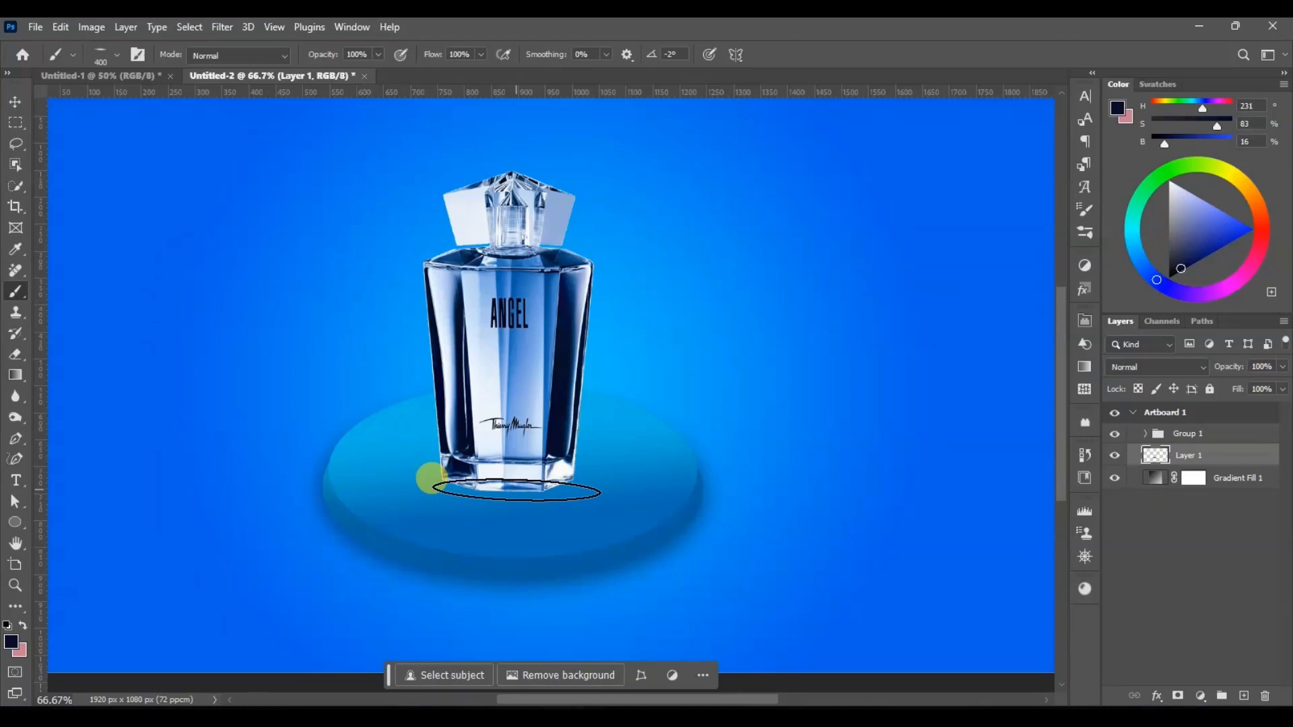
Step: Shift the painted shadow on Layer 1 down 10 px and bring Layer 1 above Group 1
left_click(15, 101)
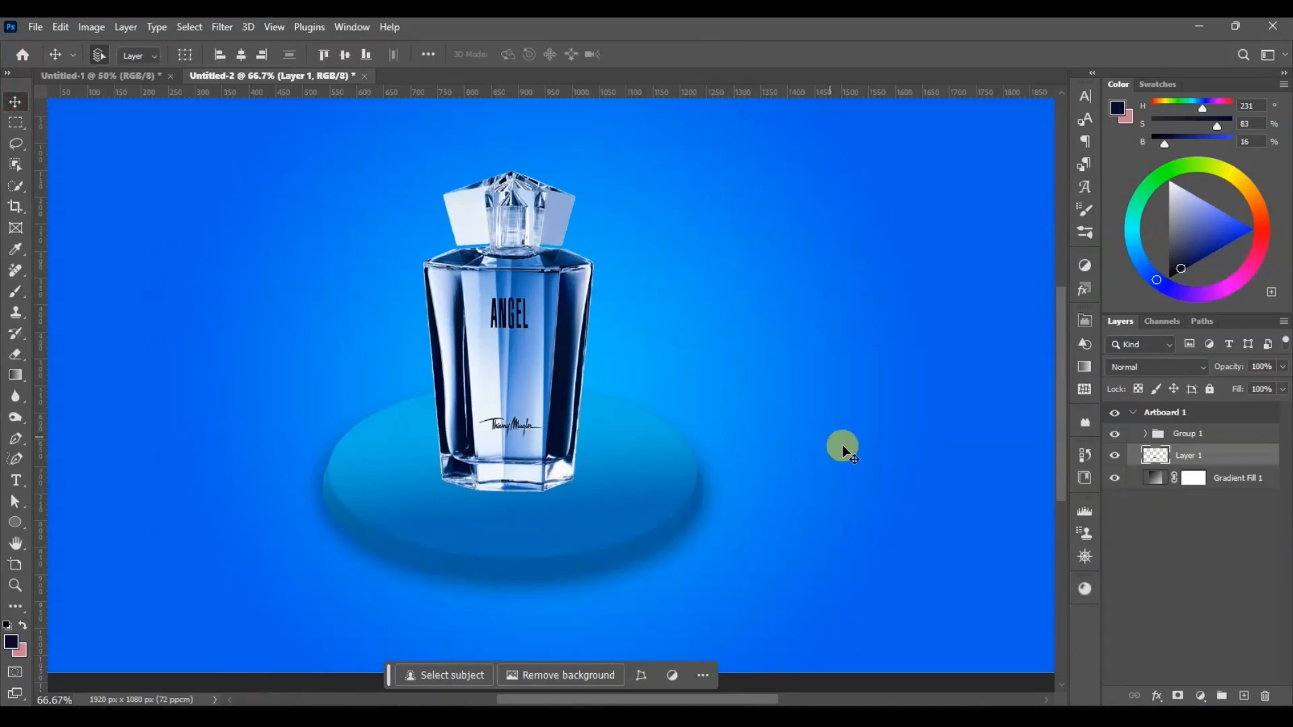
key("ctrl+shift+s")
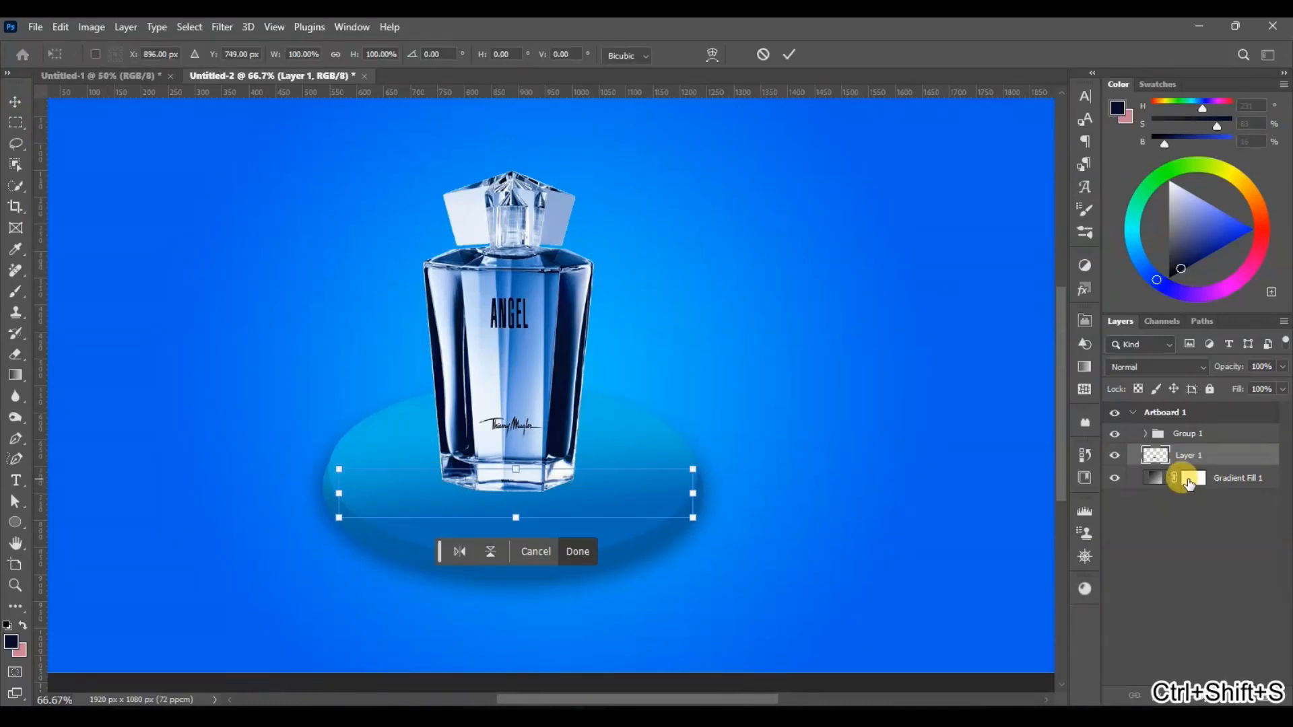
key("alt+backslash")
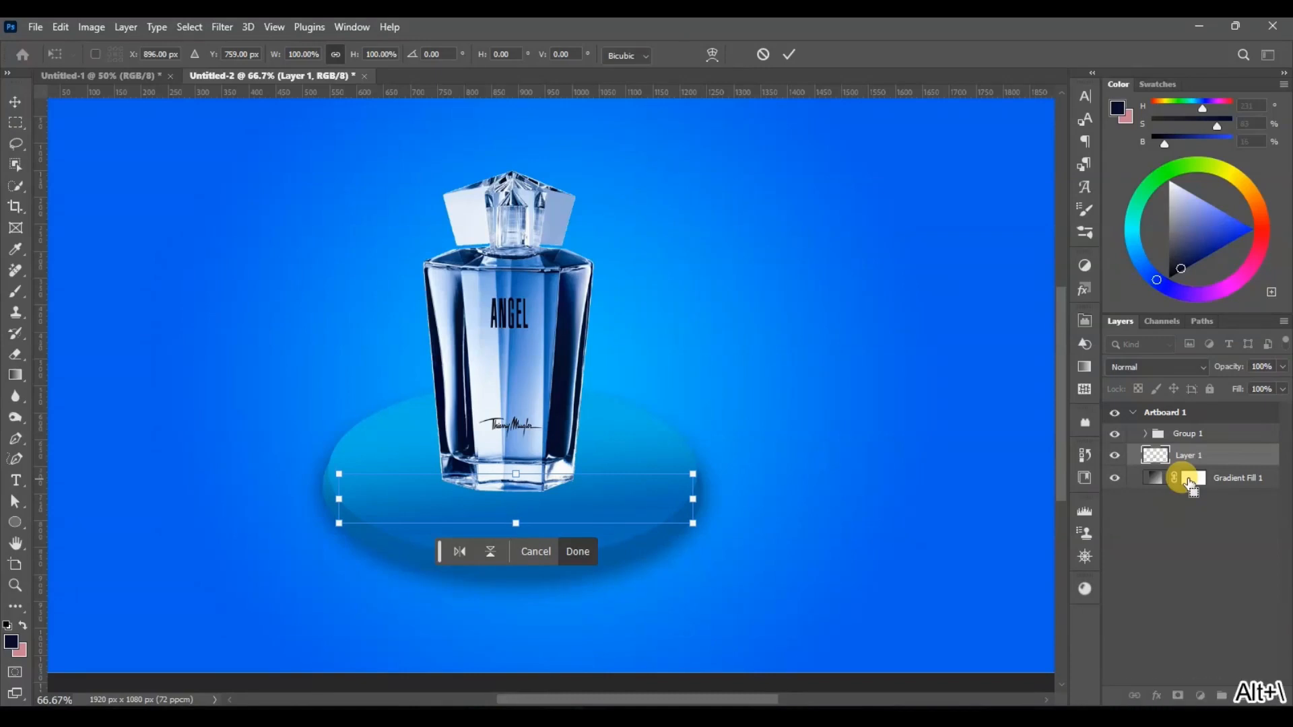
key("Return")
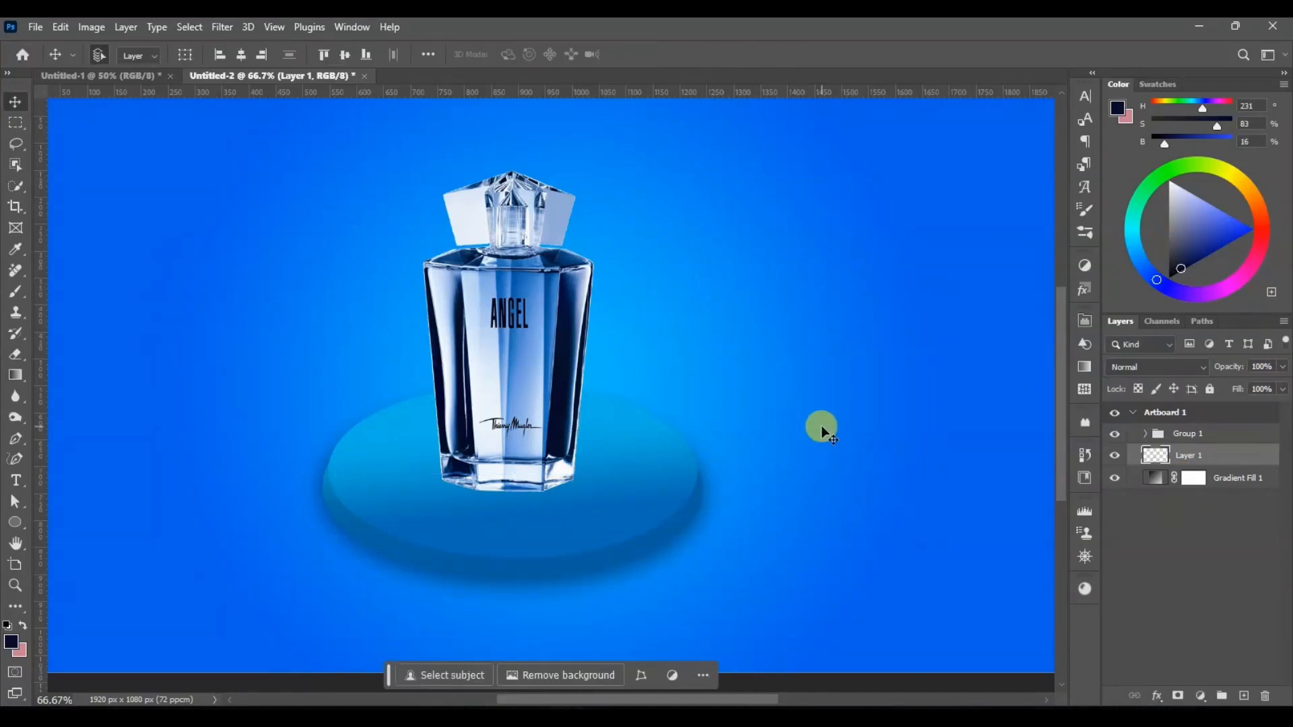
key("ctrl+bracketright")
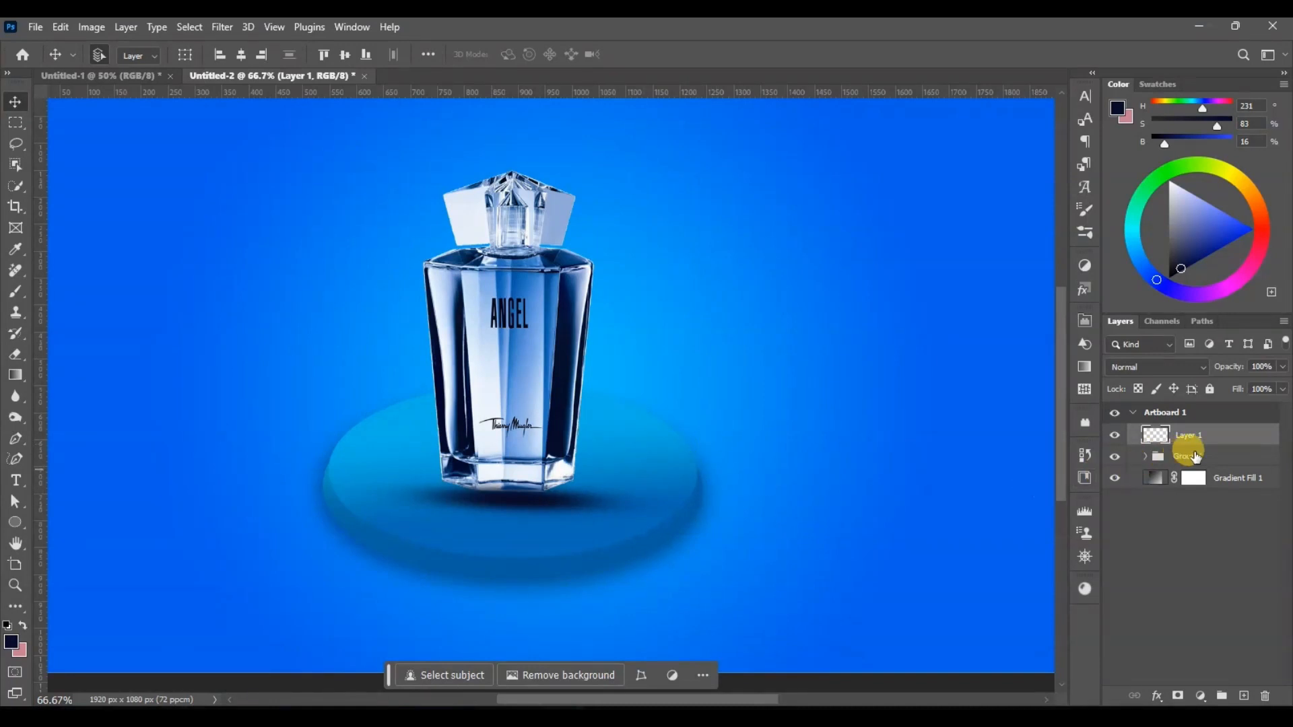
left_click_drag(1211, 444, 1213, 465)
key("ctrl+shift+backslash")
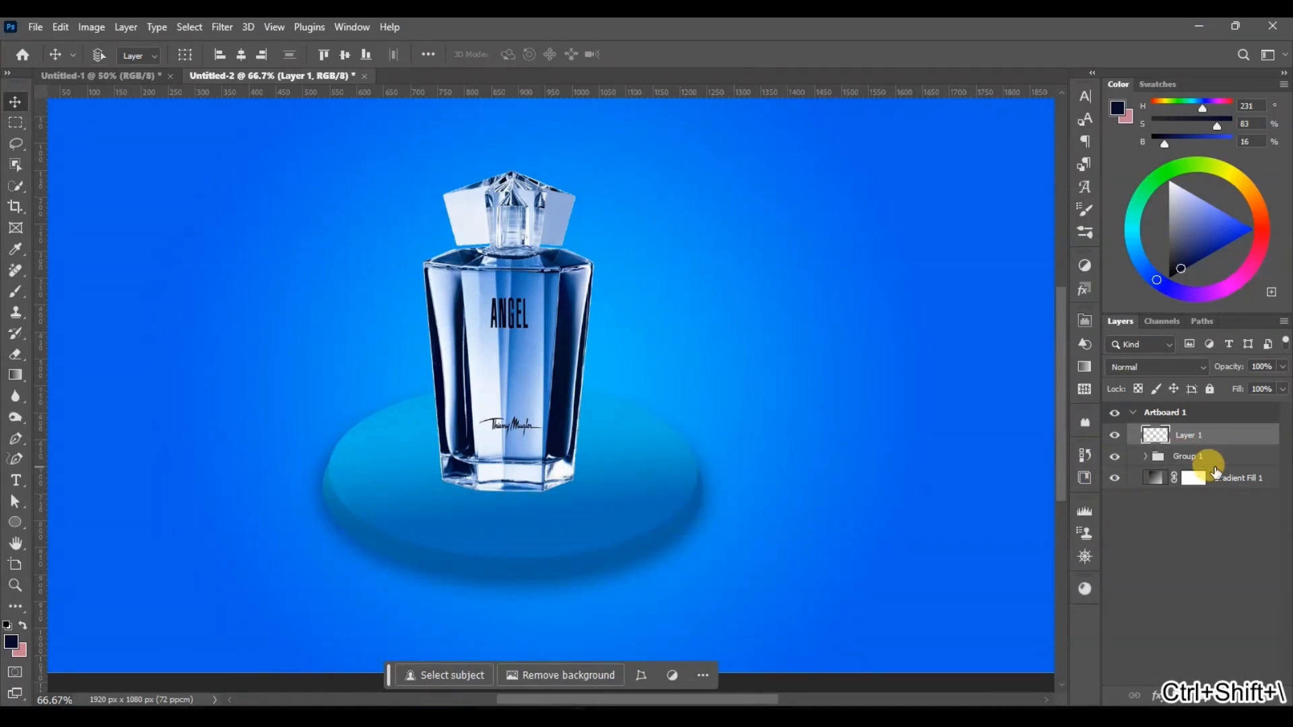
Step: Transform the shadow on Layer 1, narrowing it to about the width of the bottle's base and flattening it slightly
key("ctrl+t")
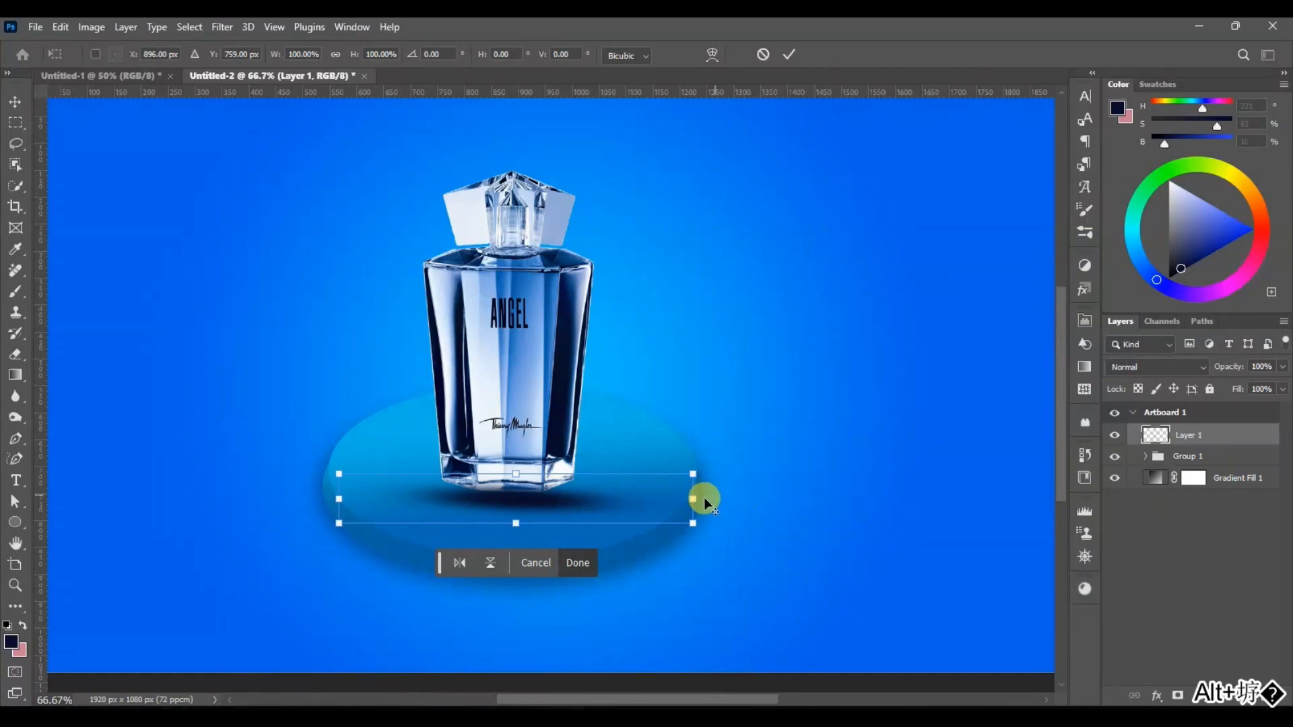
left_click_drag(701, 499, 641, 500)
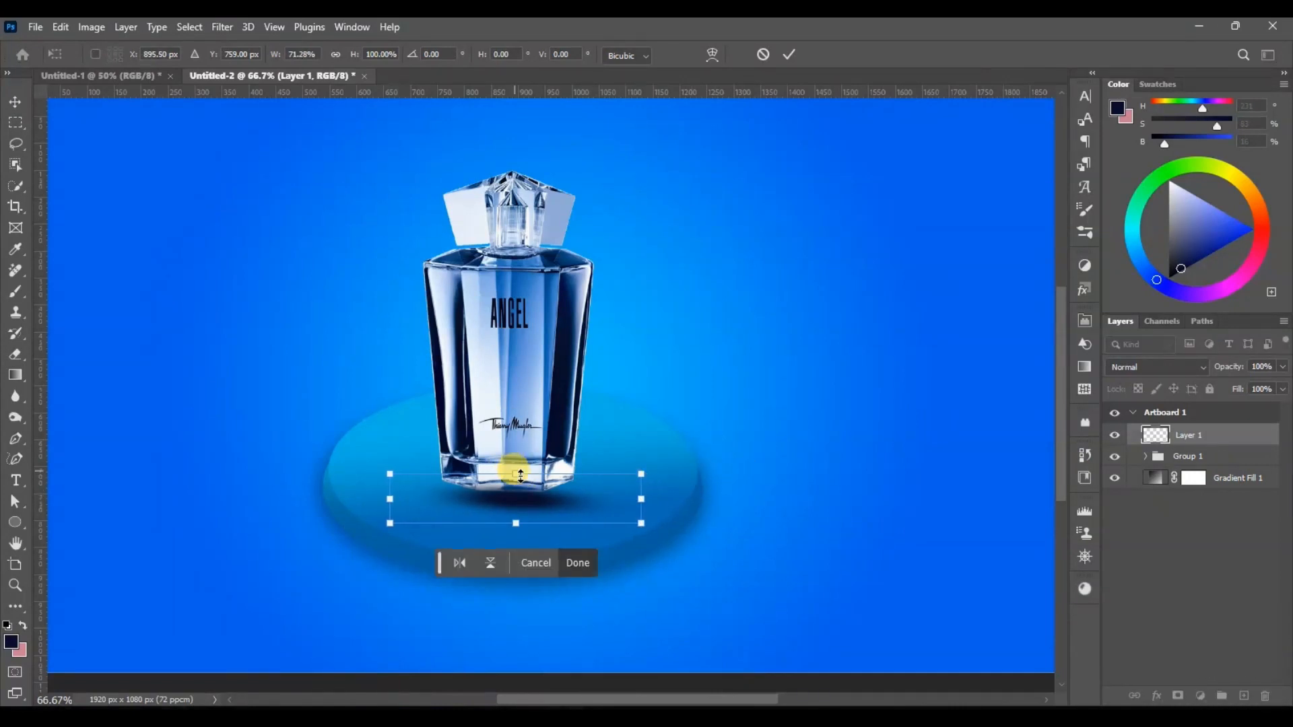
left_click_drag(516, 476, 522, 491)
key("Return")
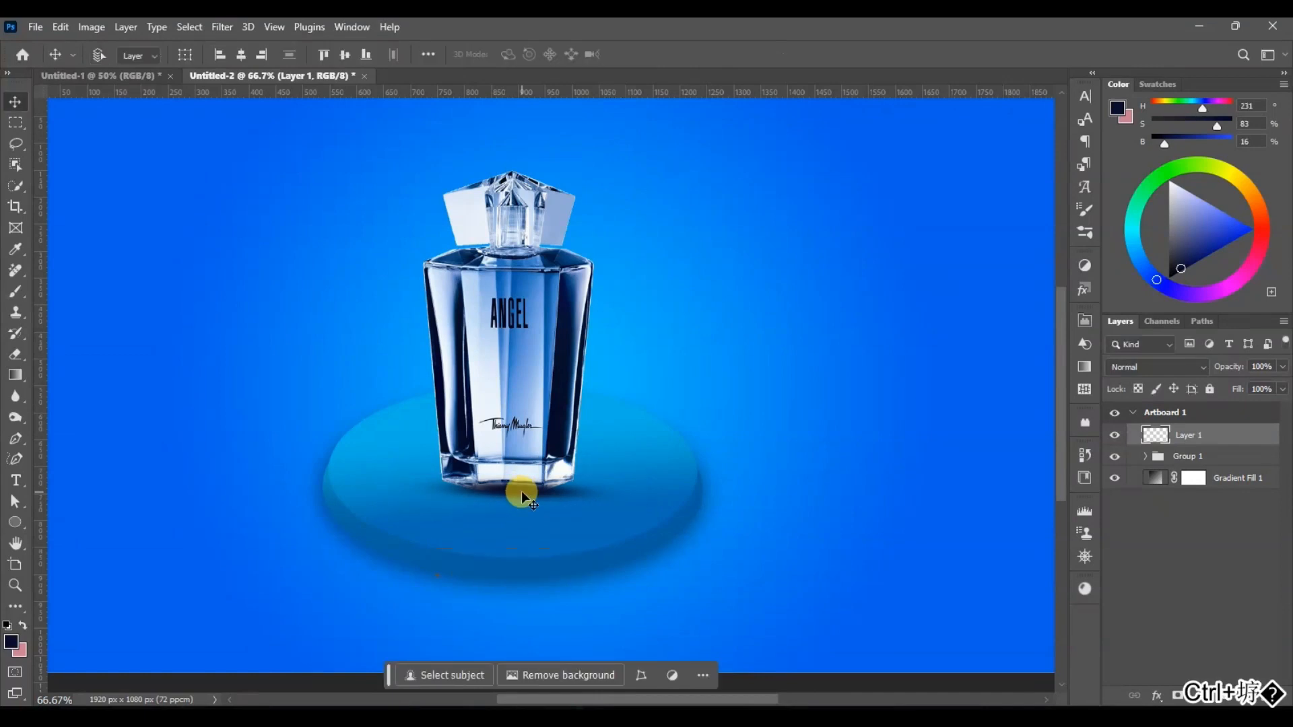
key("ctrl+t")
left_click_drag(641, 490, 583, 487)
key("Return")
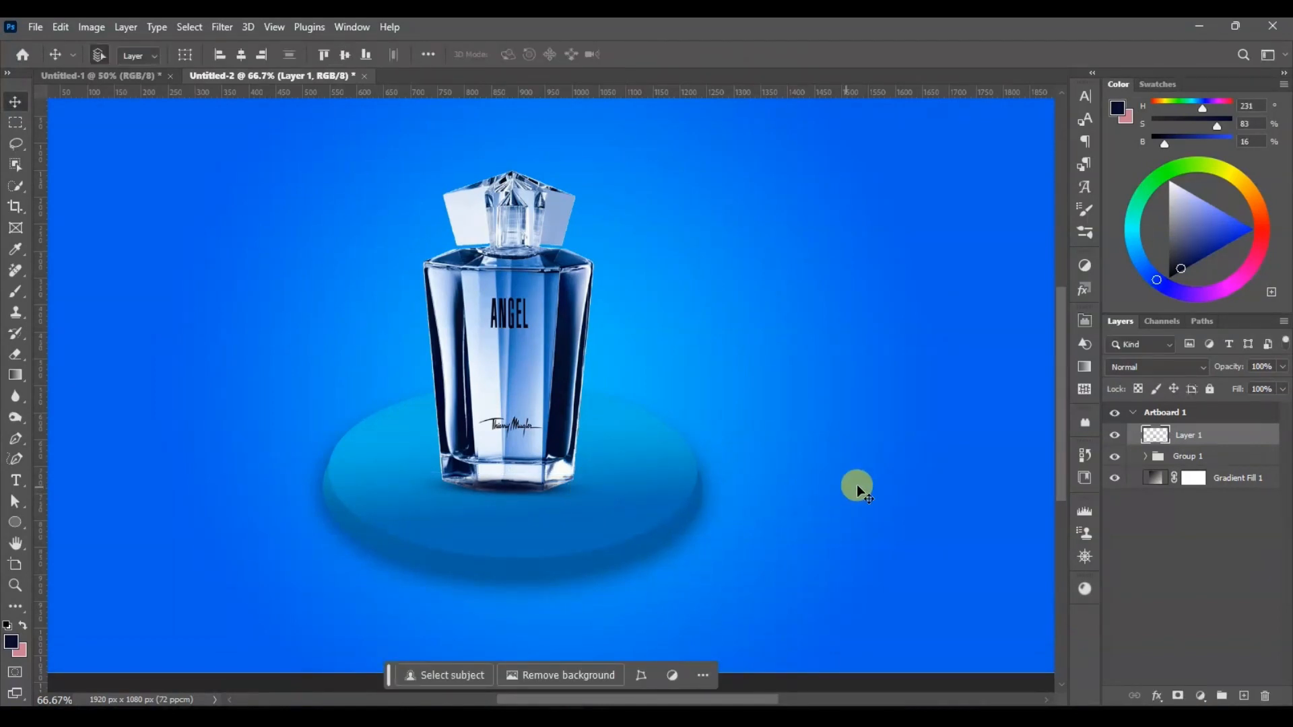
left_click_drag(1238, 462, 1228, 433)
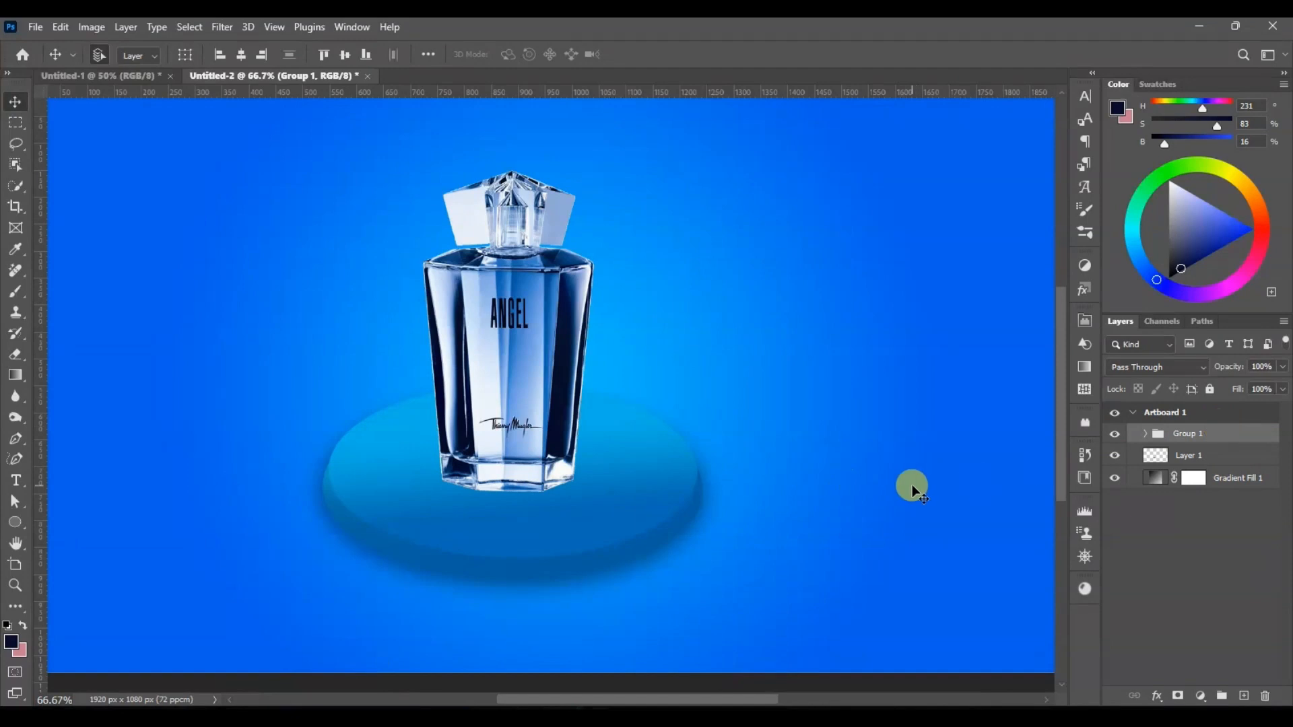
key("ctrl+shift+z")
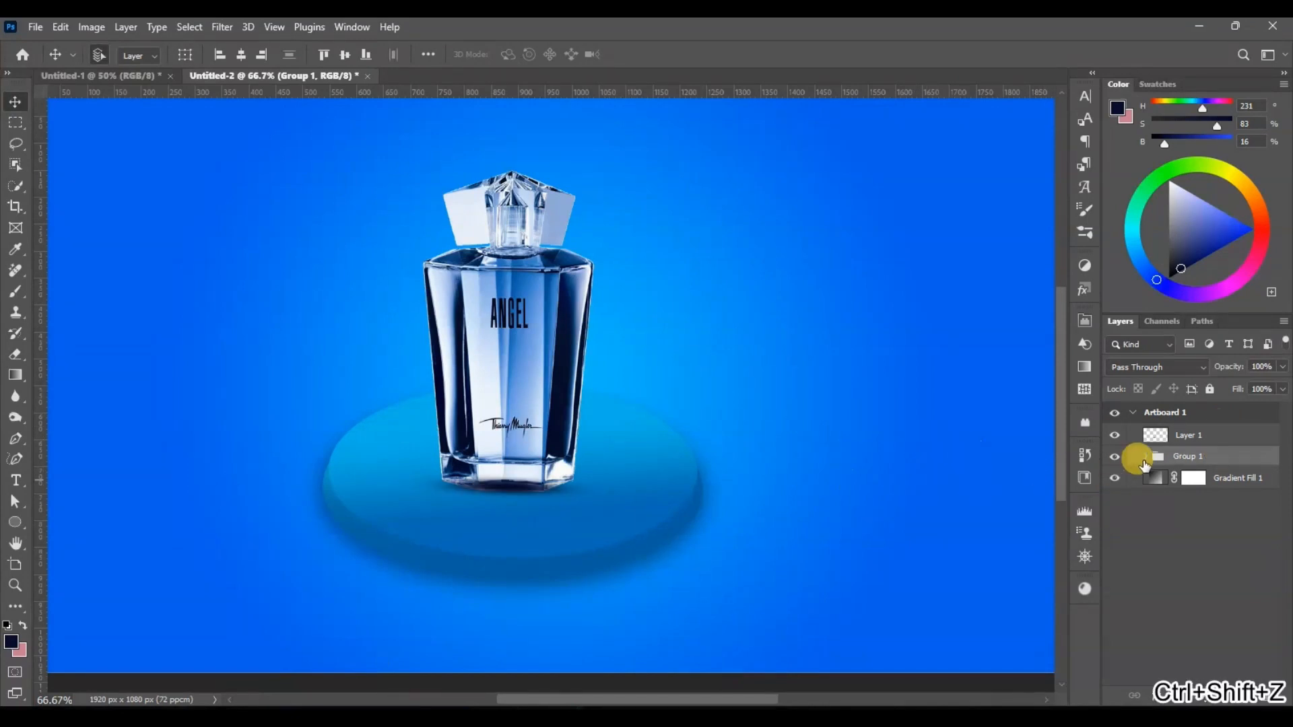
left_click(1146, 458)
left_click(1205, 563)
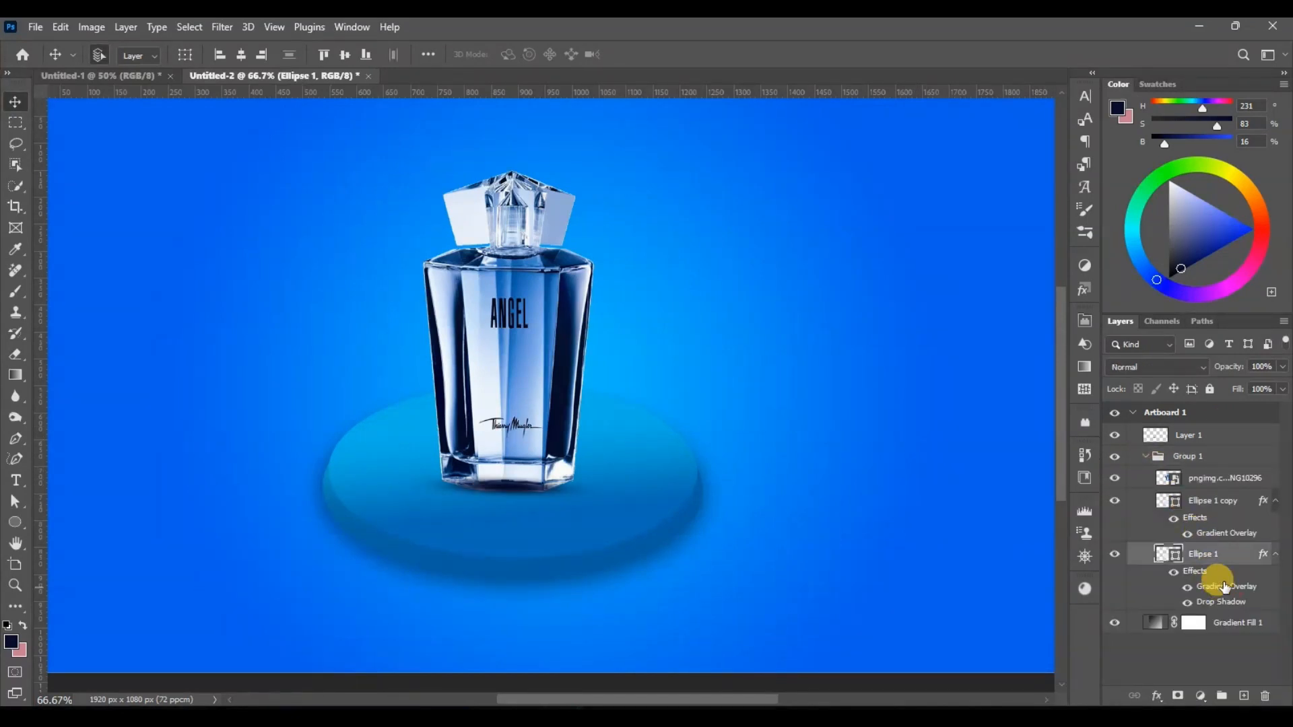
left_click(1178, 462)
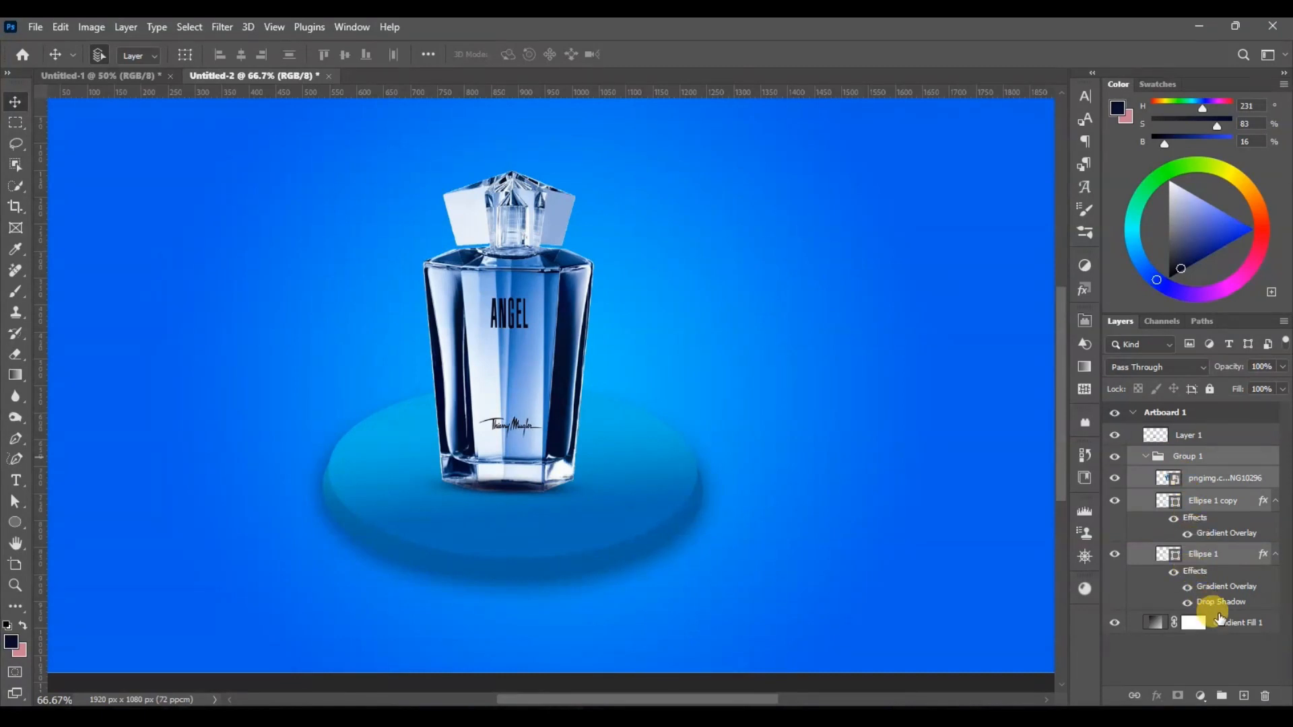
left_click(1146, 457)
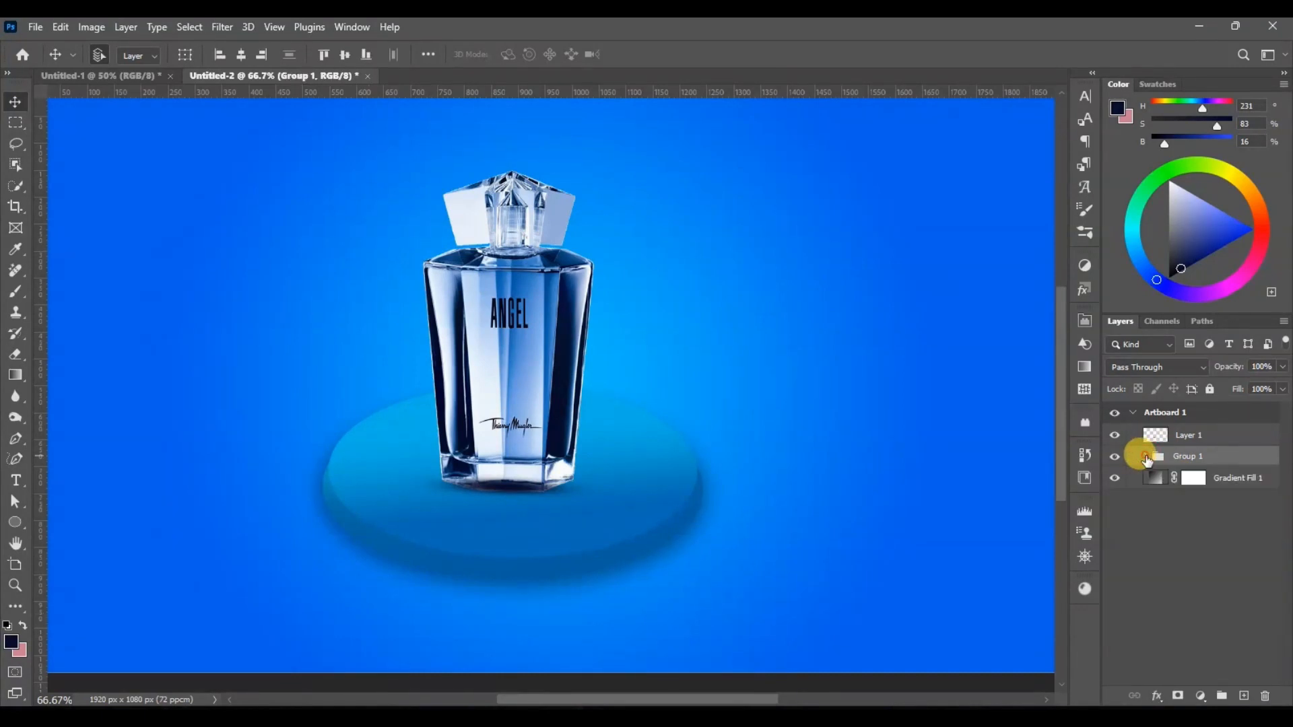
left_click(1147, 458)
left_click(1145, 458)
Step: Move the perfume image layer out of Group 1 to directly above Layer 1 and add a new empty layer on top
left_click(508, 497)
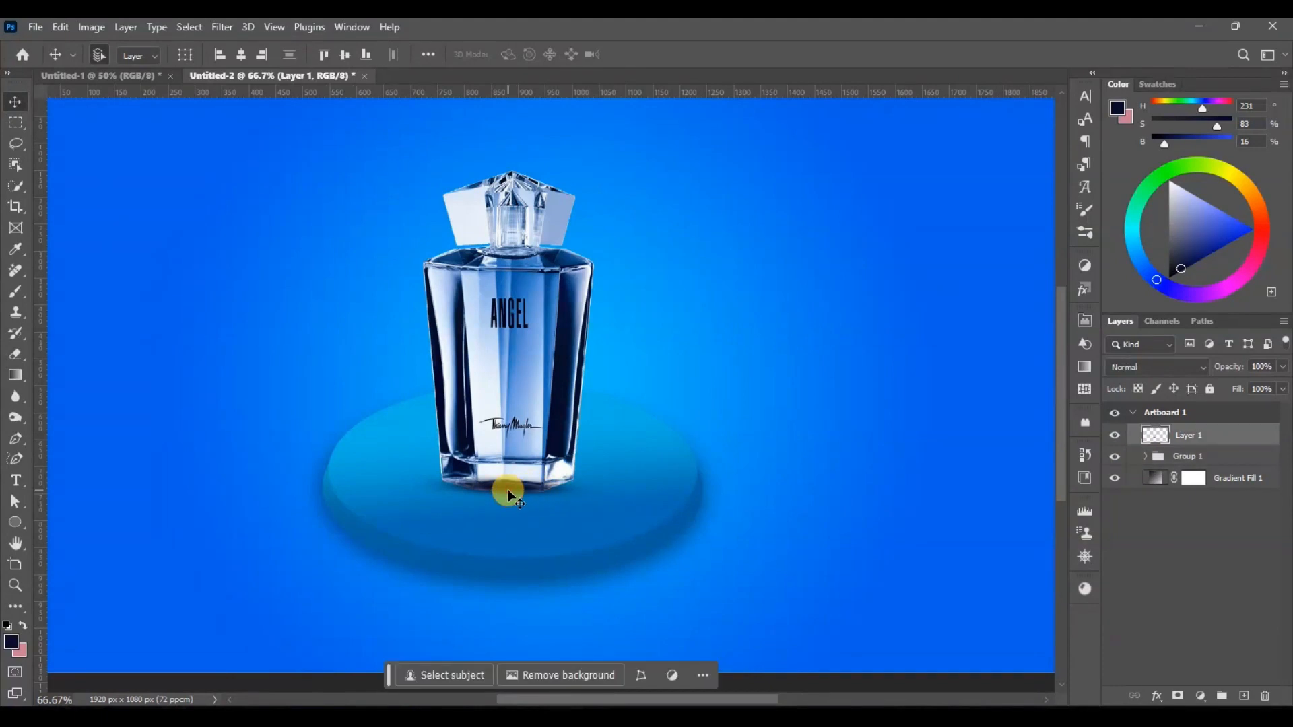
left_click(1145, 458)
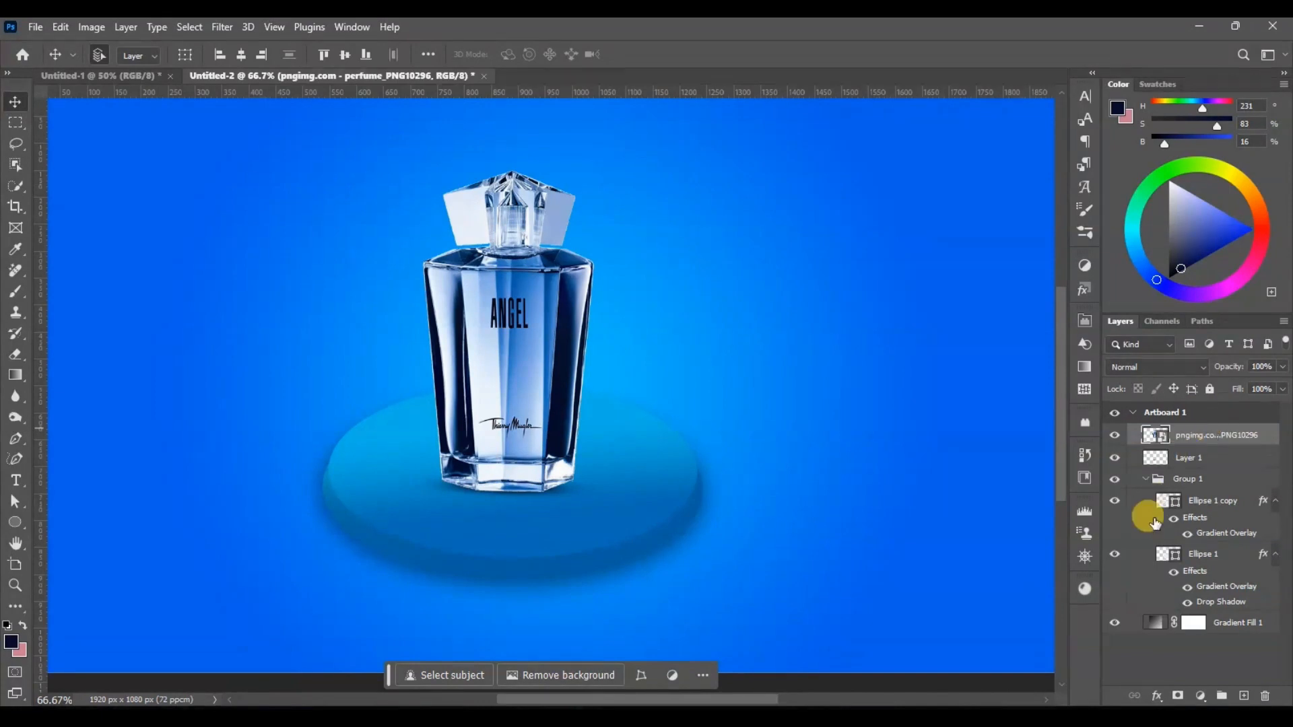
left_click_drag(1158, 477, 1163, 425)
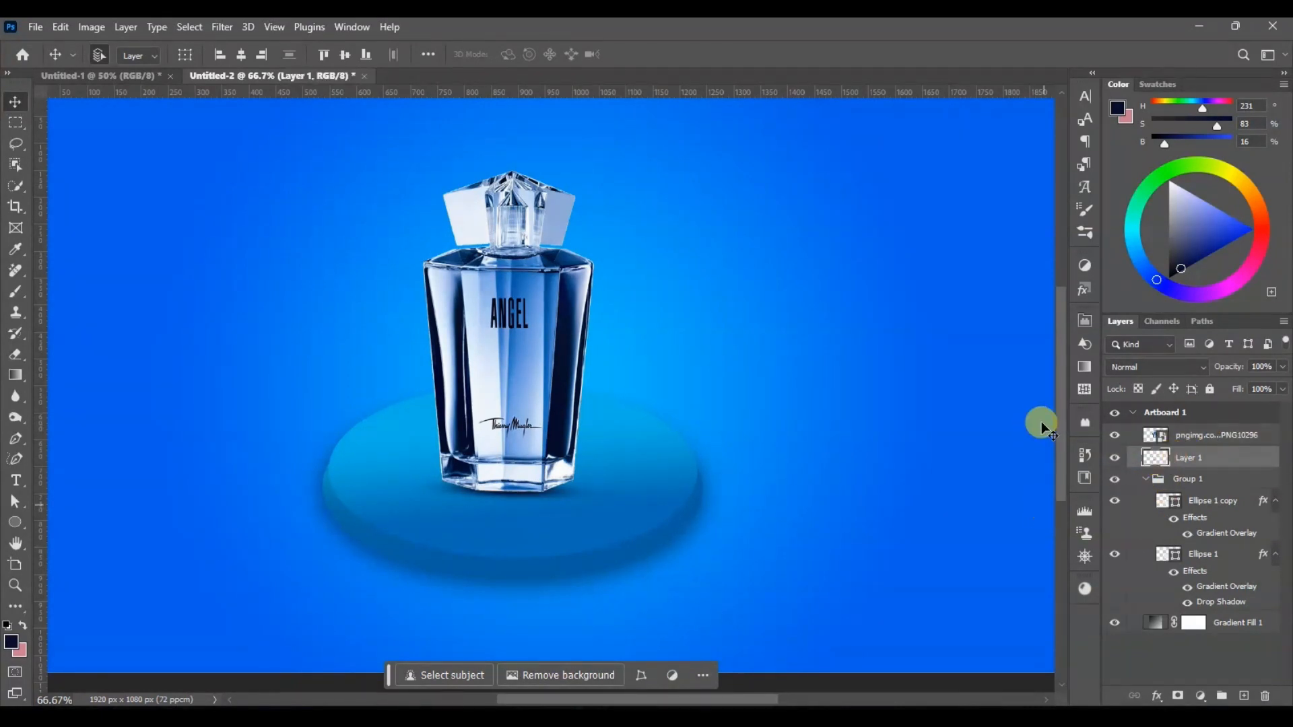
left_click(1143, 438)
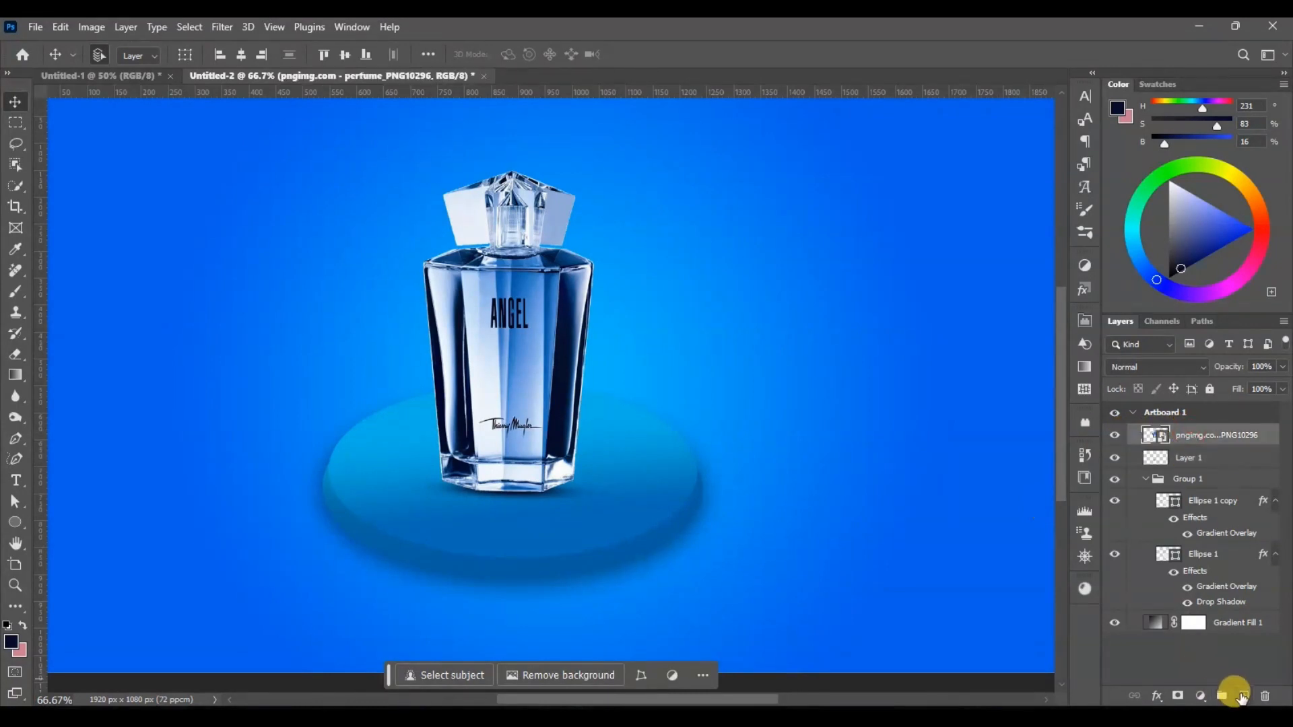
left_click(1244, 698)
key("ctrl+minus")
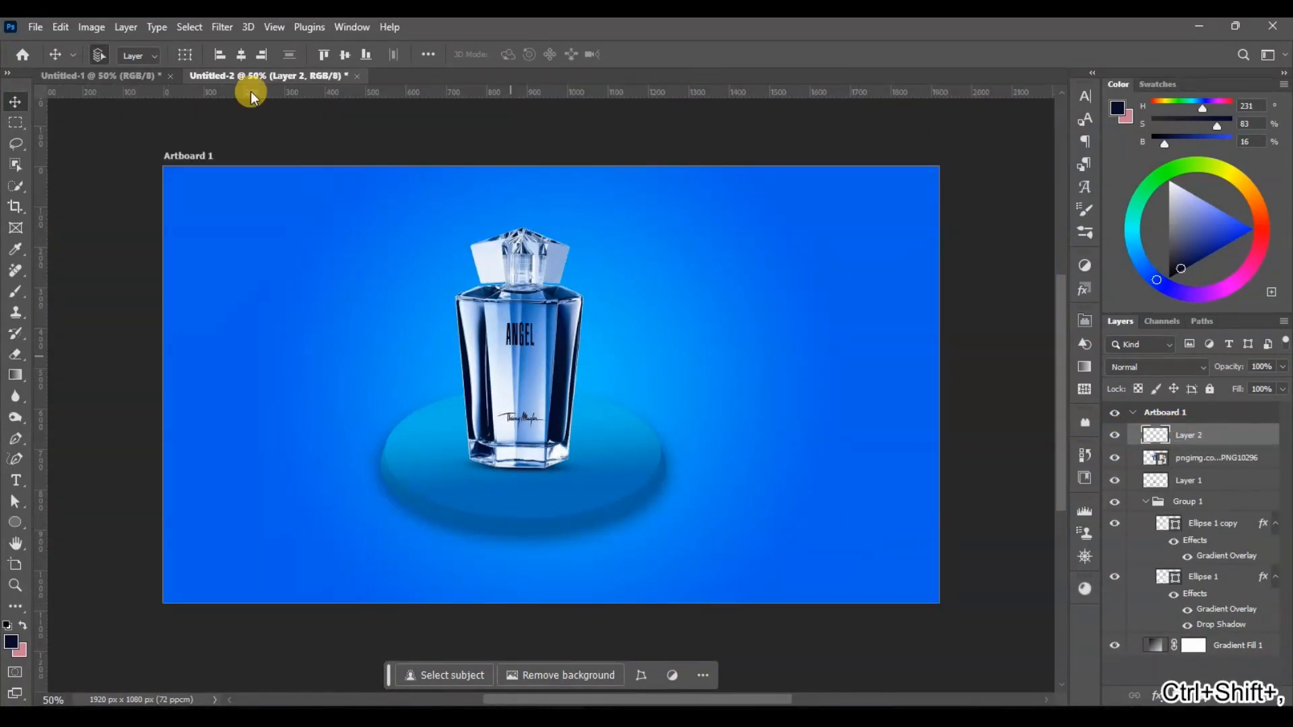
Step: Choose the 1100 px light-ray brush and sample a pale white-blue foreground colour from the bottle's cap
key("b")
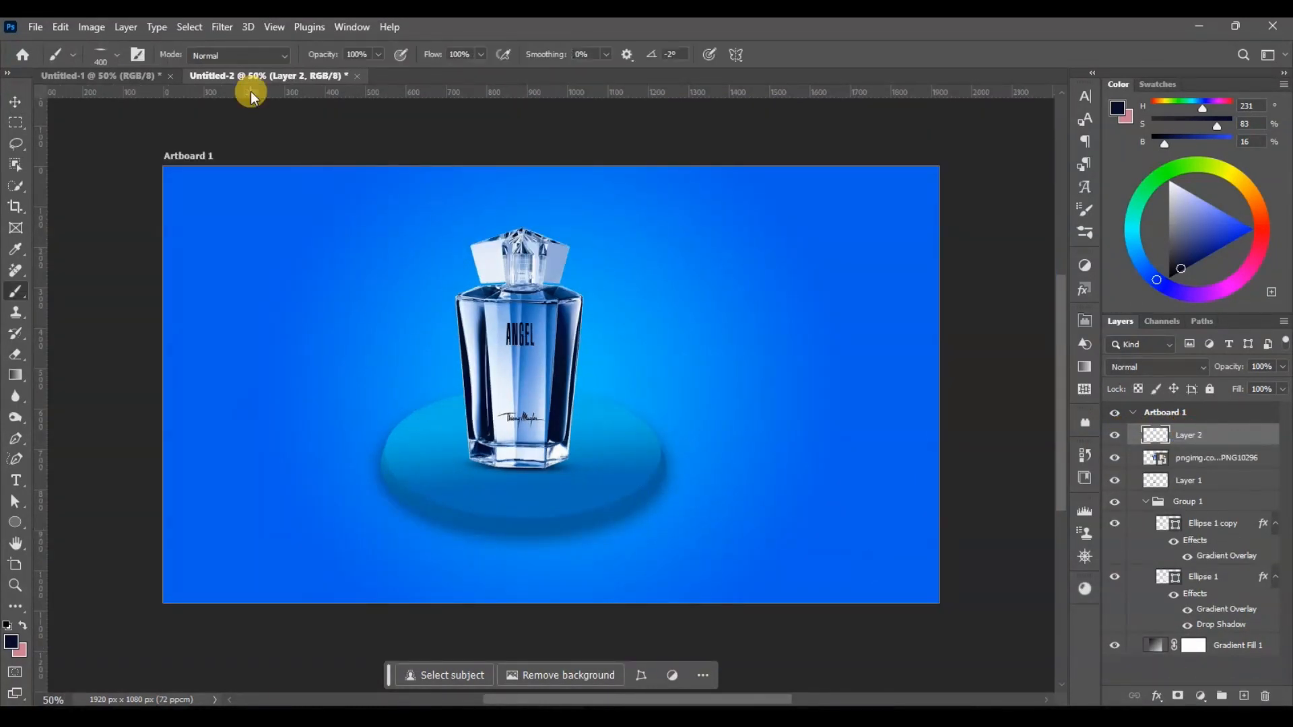
left_click(114, 54)
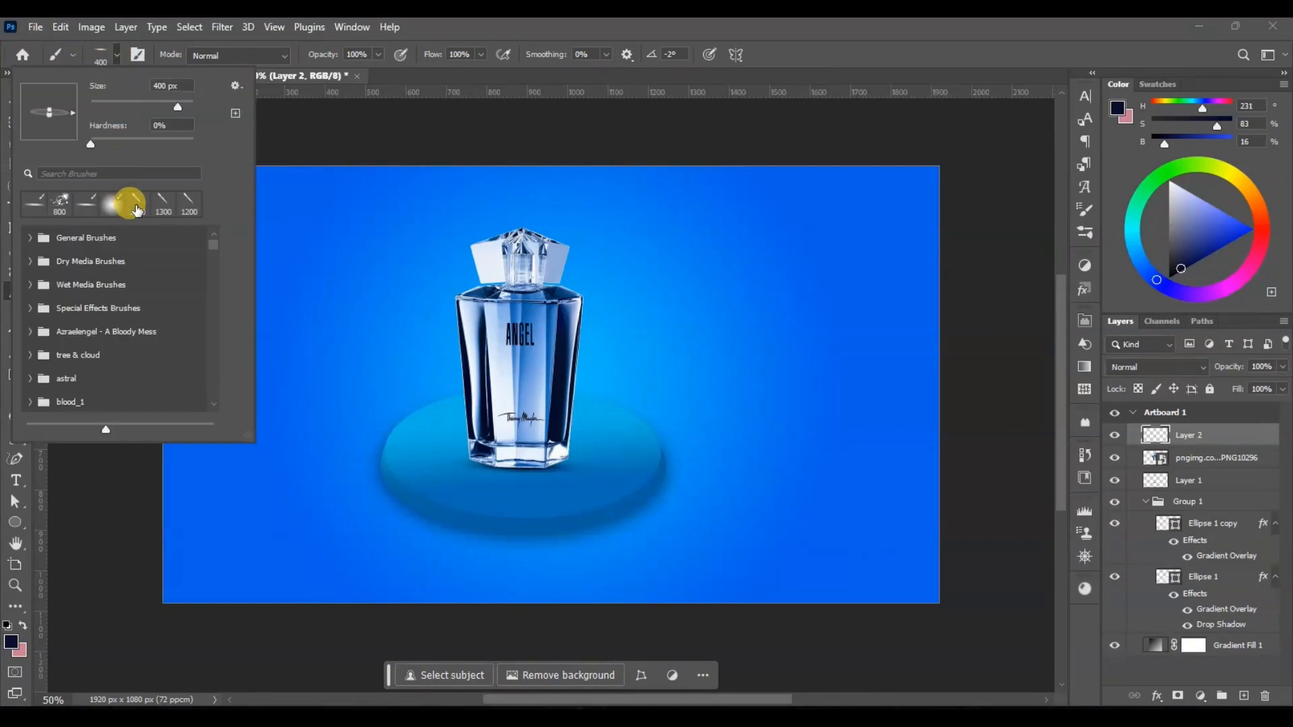
double_click(137, 202)
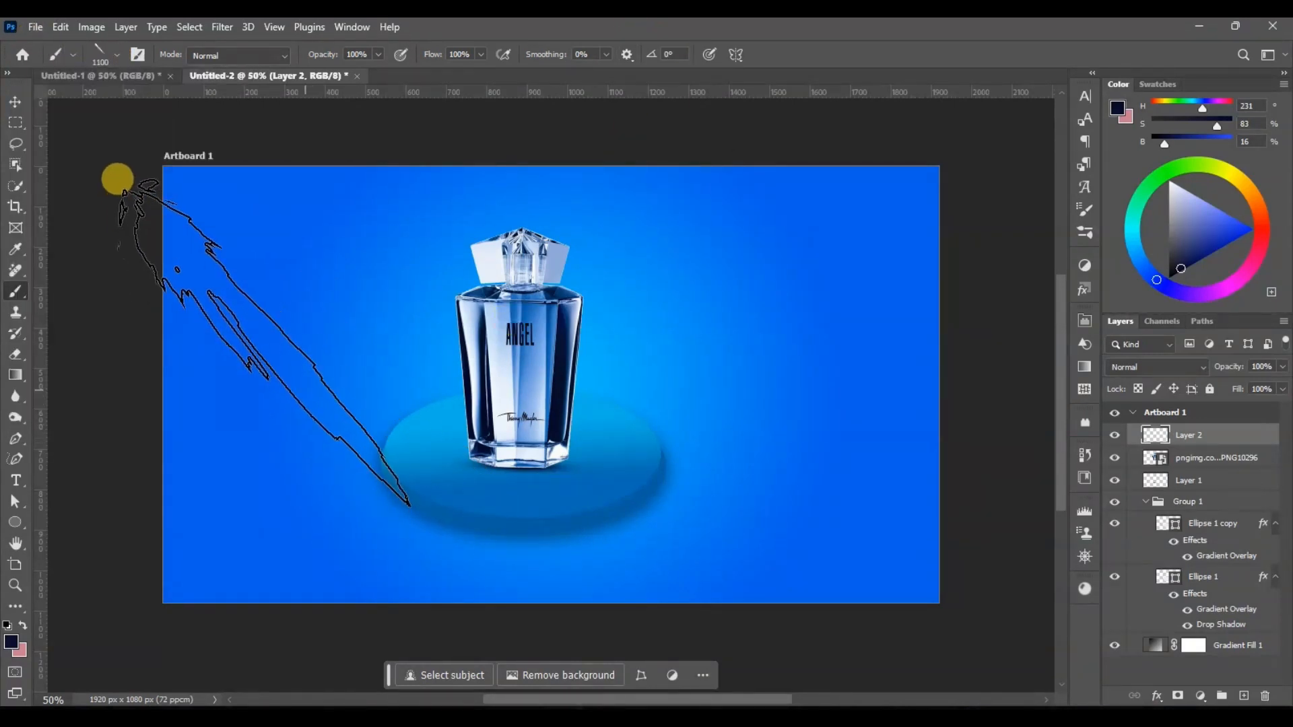
left_click(11, 642)
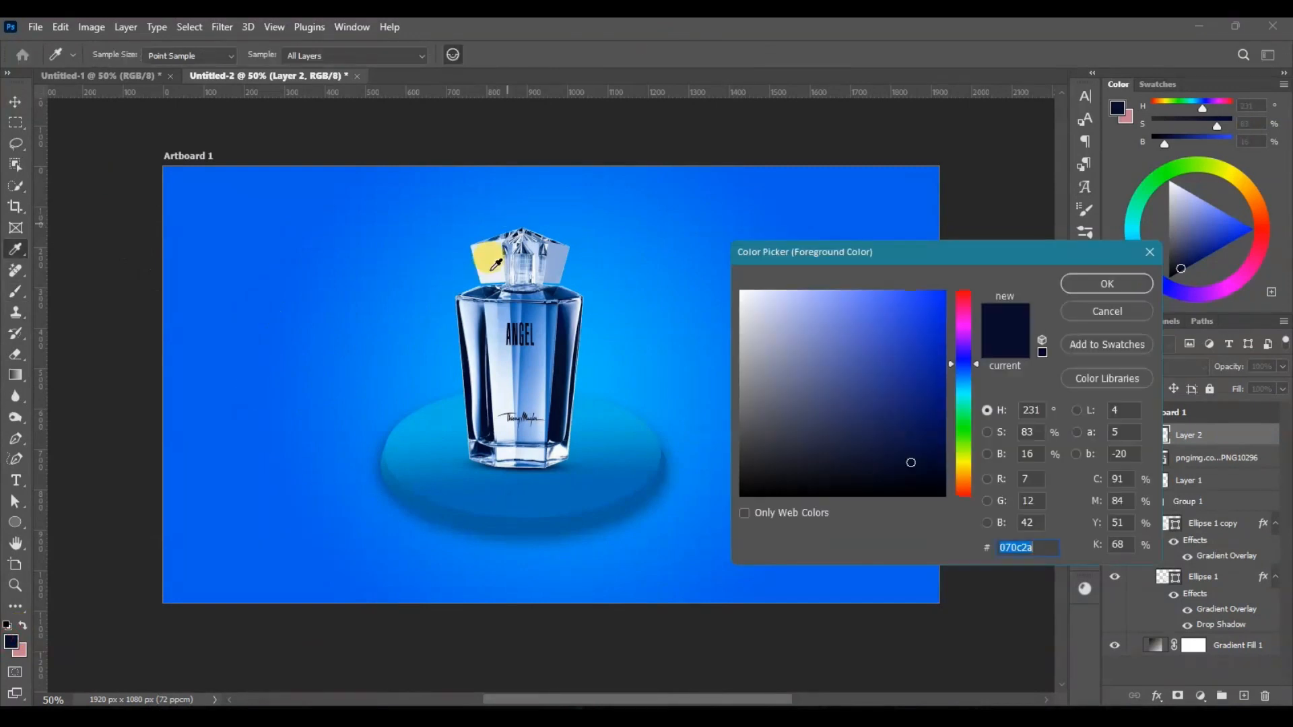
left_click(492, 256)
left_click(1091, 286)
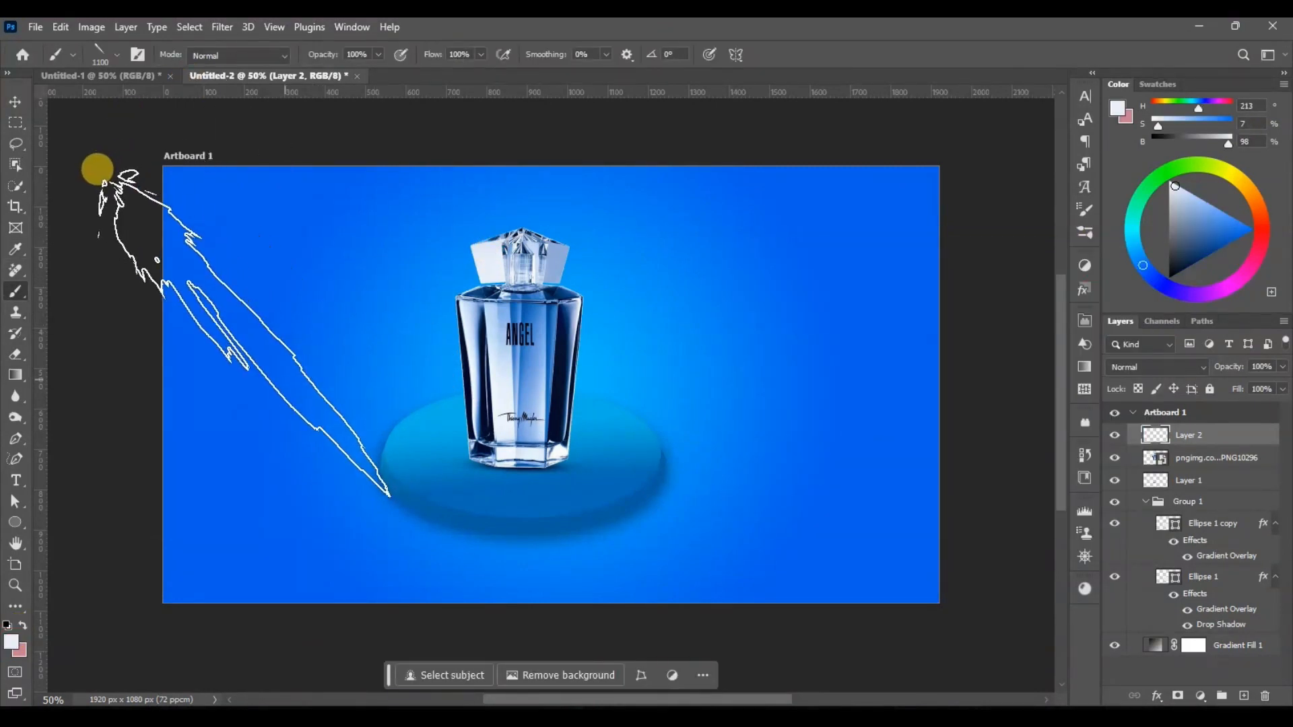
Step: Stamp diagonal light rays from the artboard's upper-left corner on Layer 2, reducing the brush from 1100 to 900 and 600 px
left_click(99, 171)
left_click(151, 108)
key("bracketleft")
key("bracketleft")
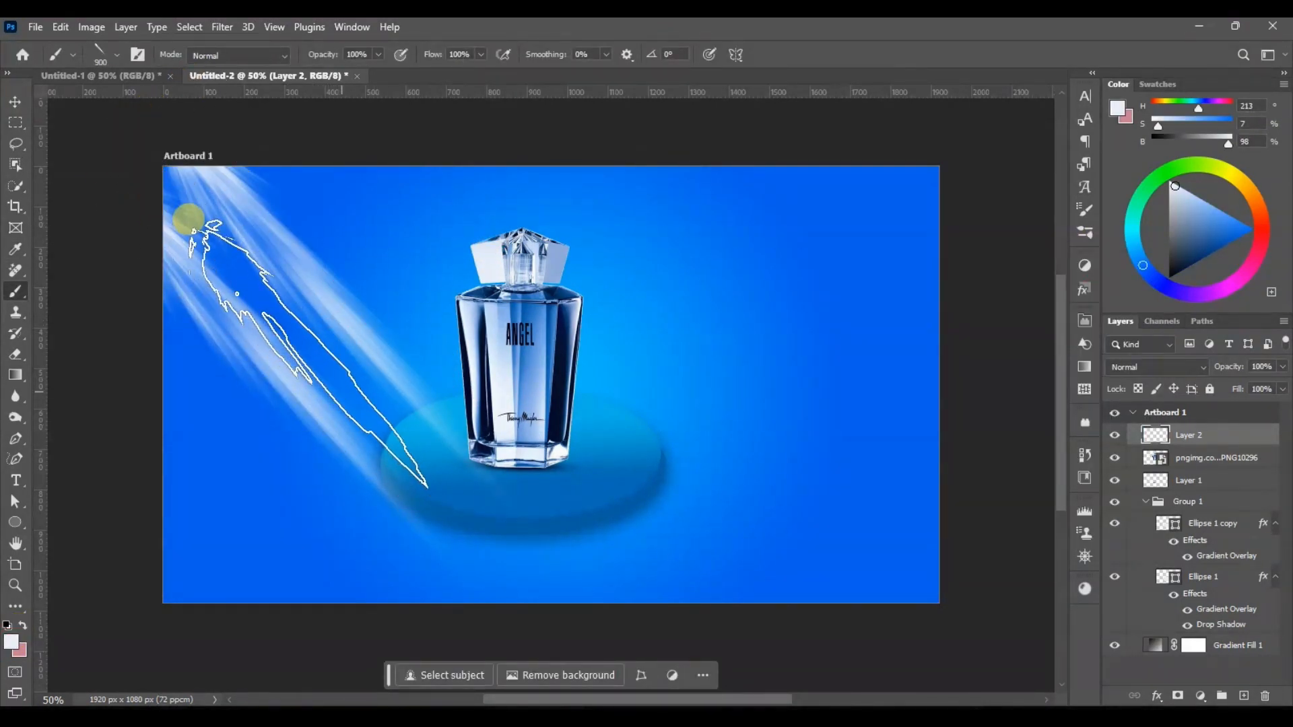
left_click(120, 280)
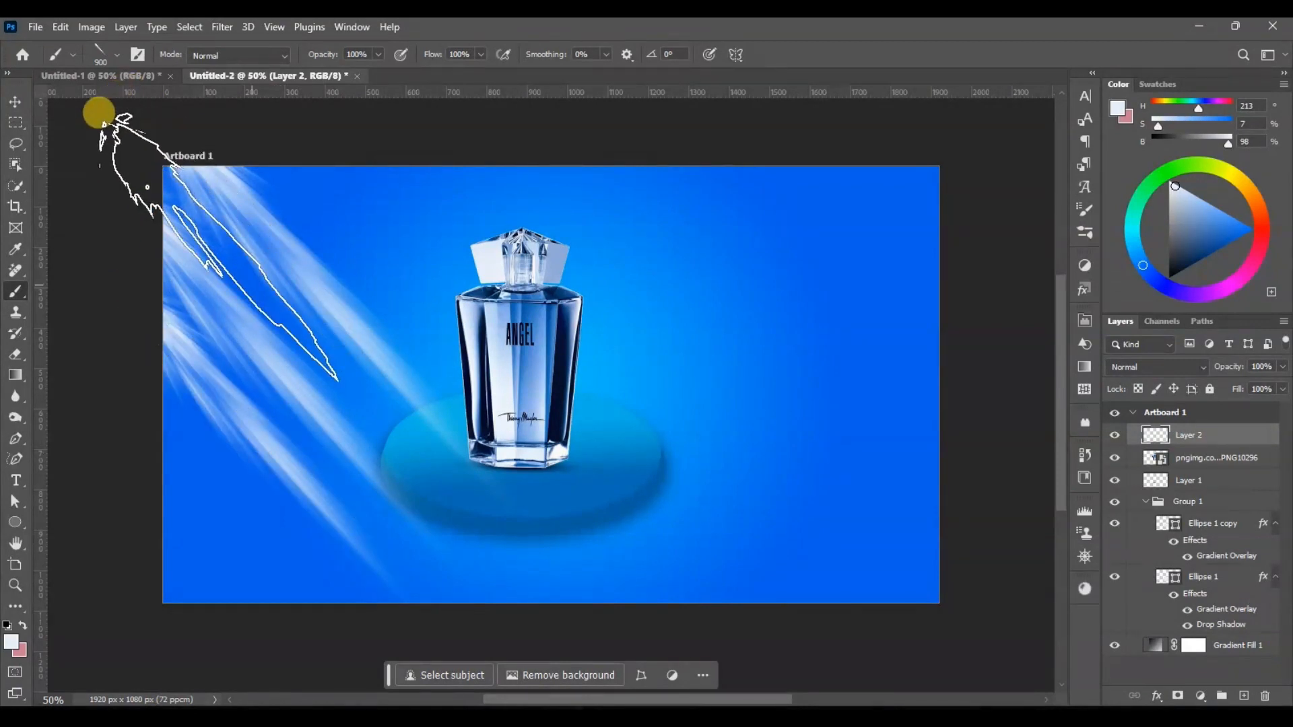
key("bracketleft")
key("bracketleft")
key("bracketleft")
left_click(150, 170)
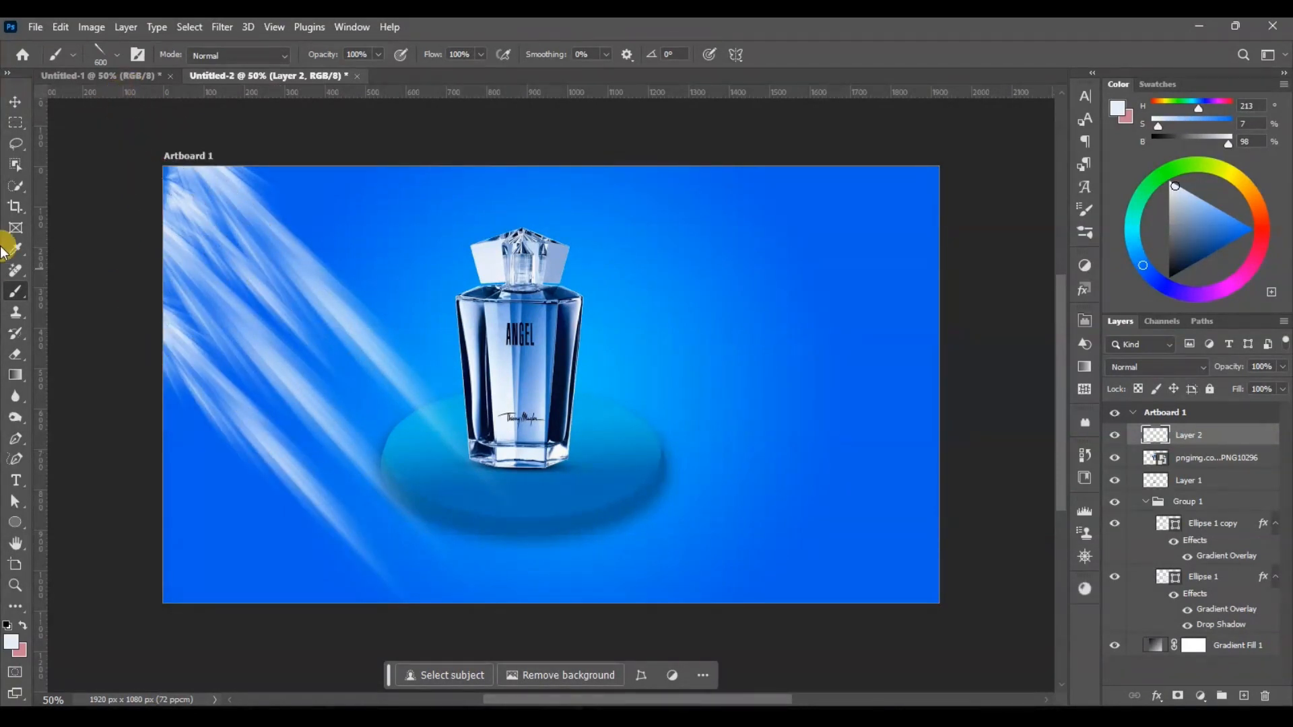
Step: Duplicate Layer 2, flip the copy horizontally and place the mirrored rays along the artboard's right edge
left_click(14, 104)
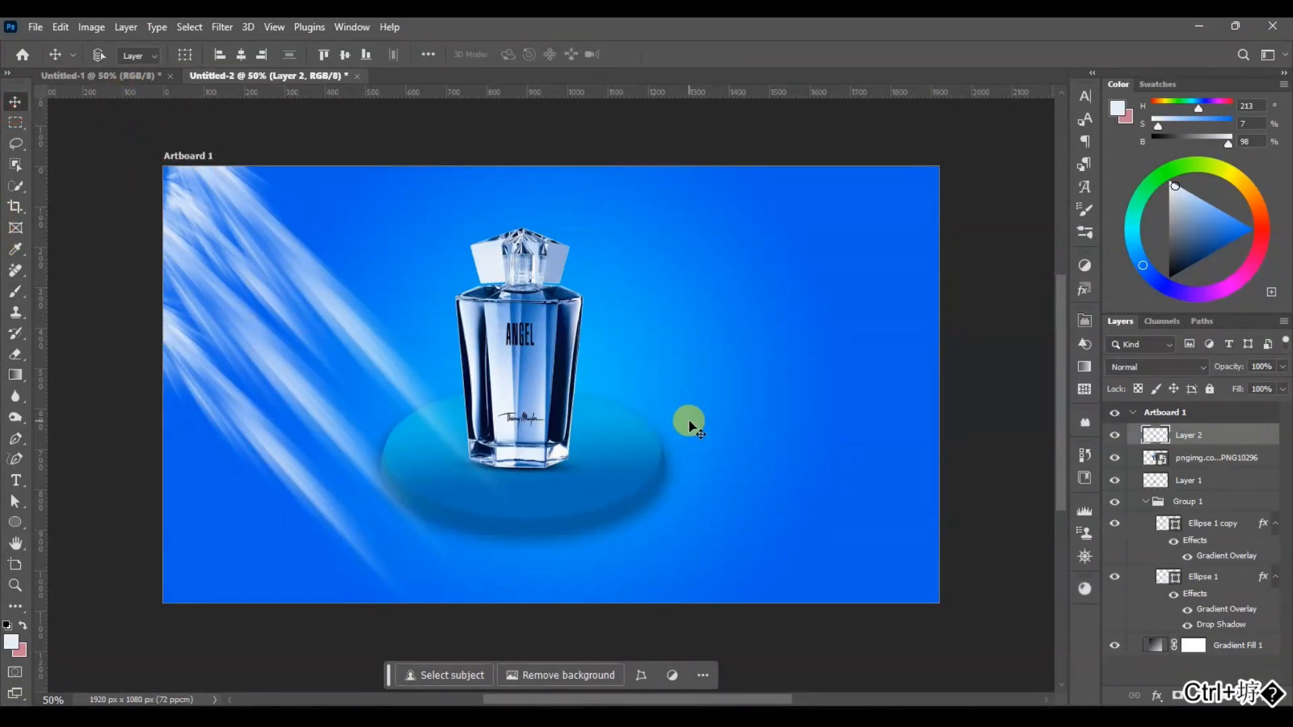
key("ctrl+j")
key("ctrl+t")
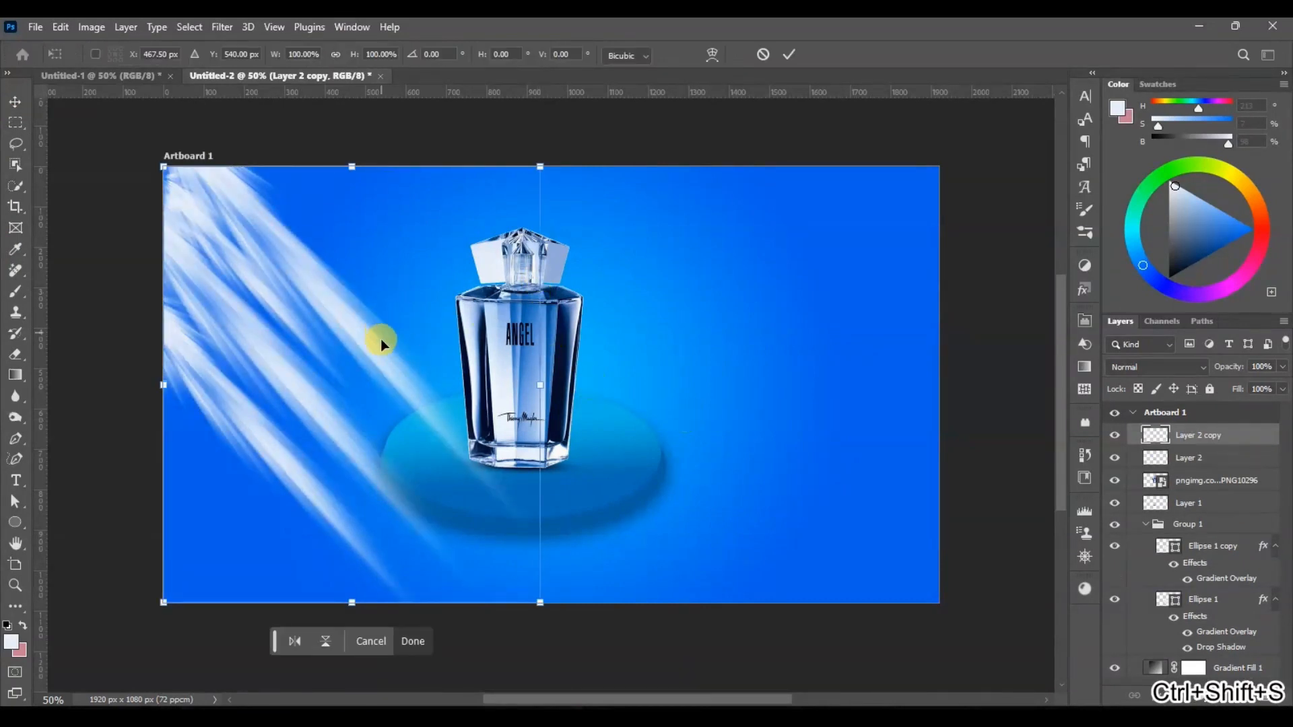
left_click(296, 641)
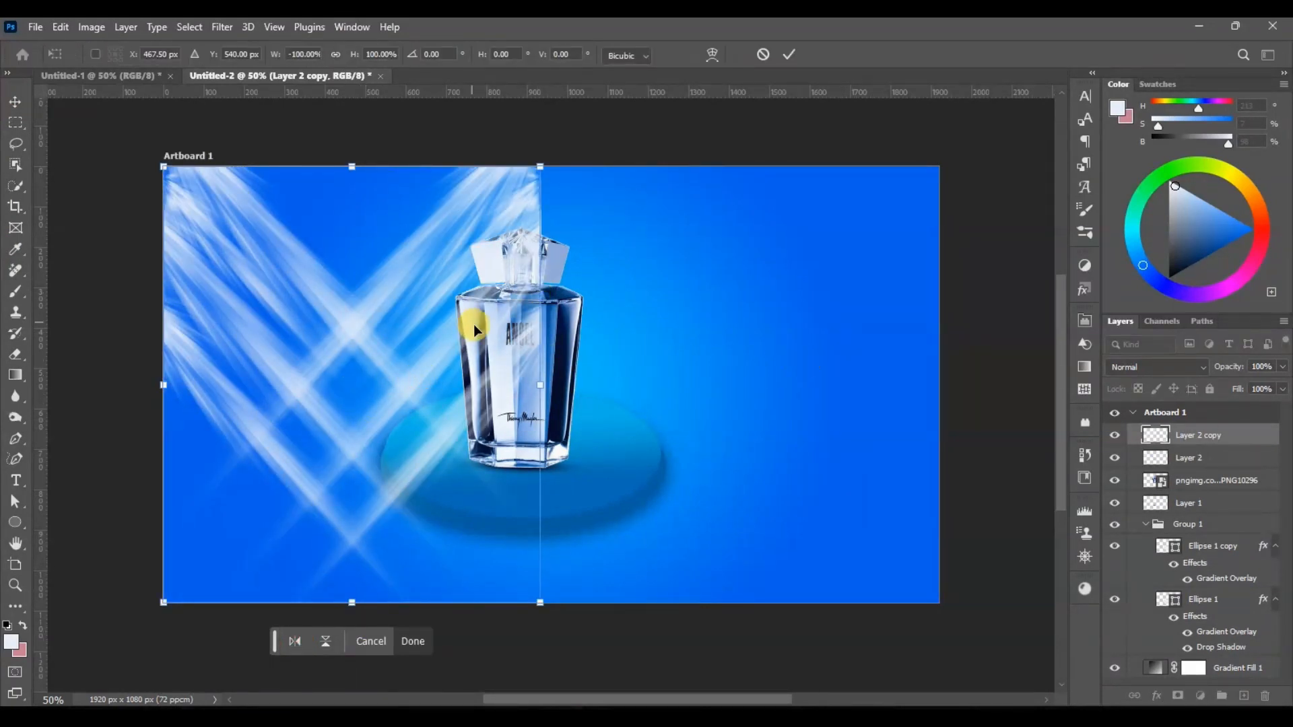
left_click_drag(475, 330, 876, 321)
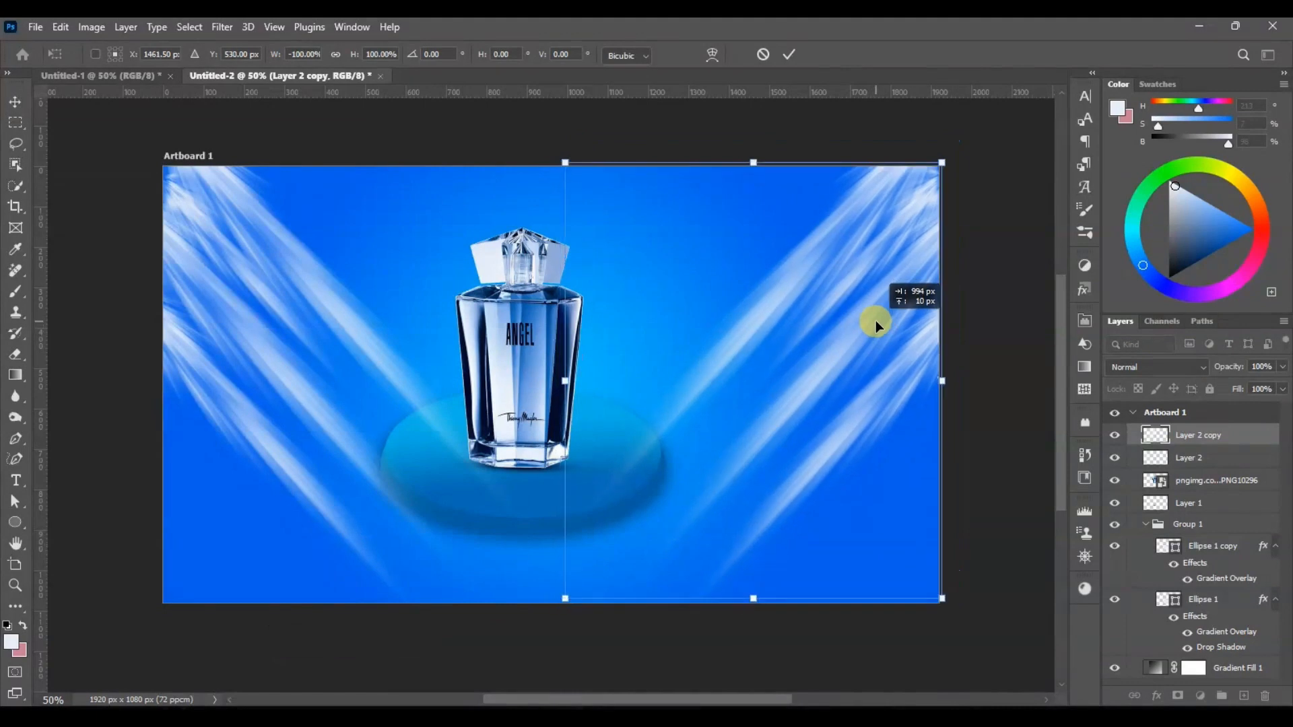
key("Return")
Step: Group Layer 2 and Layer 2 copy, and set the group to Hard Mix blending at 38% opacity
left_click(1196, 458, "shift")
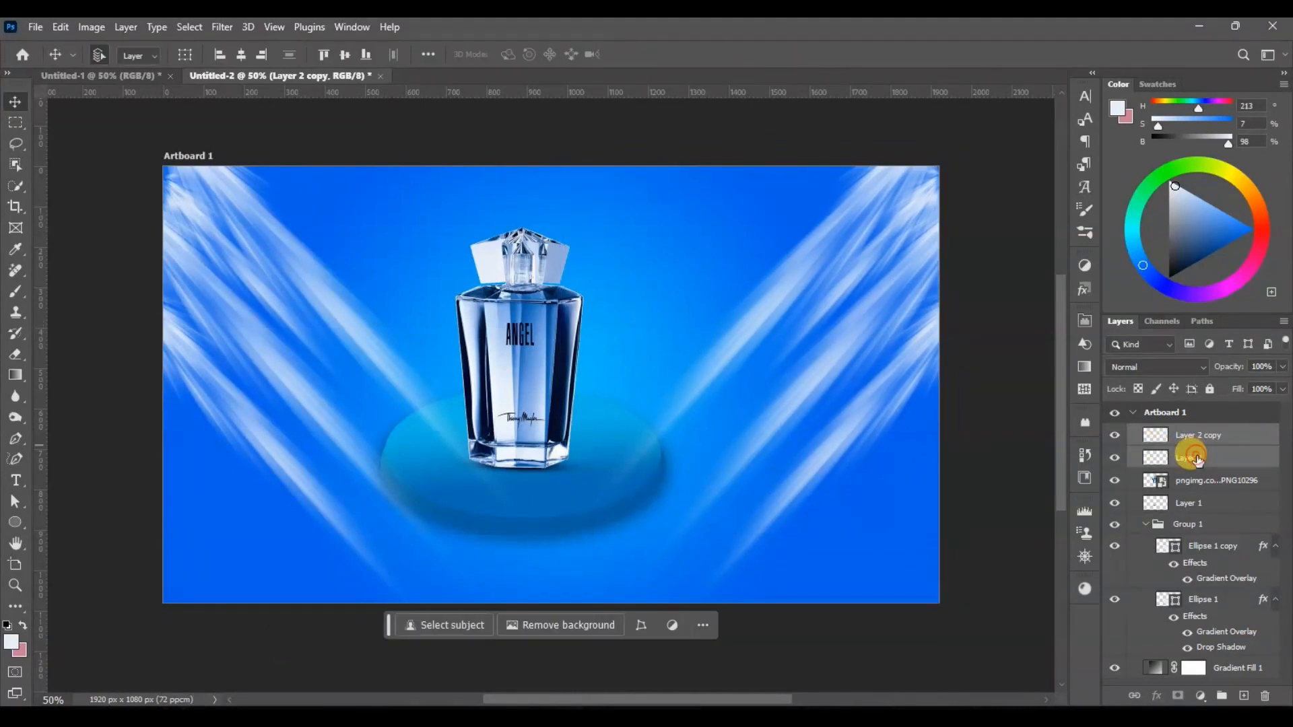
key("ctrl+g")
left_click_drag(1219, 367, 1209, 371)
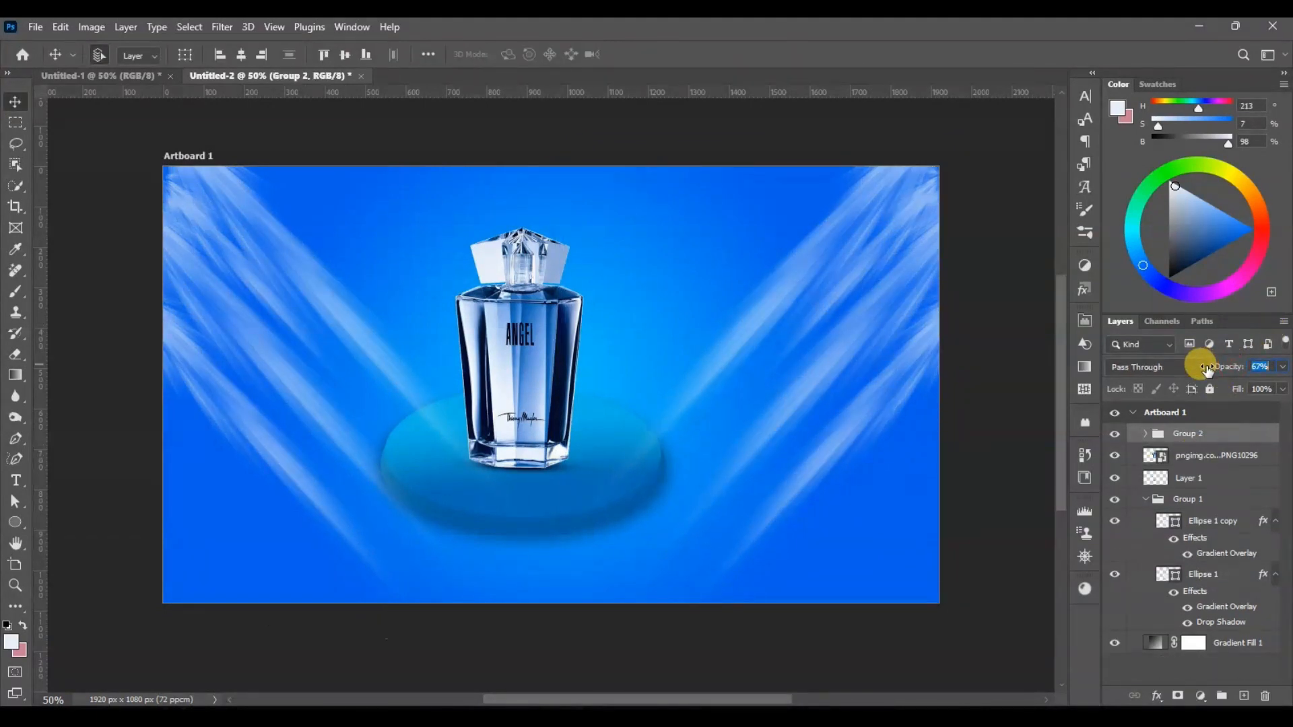
left_click(1180, 370)
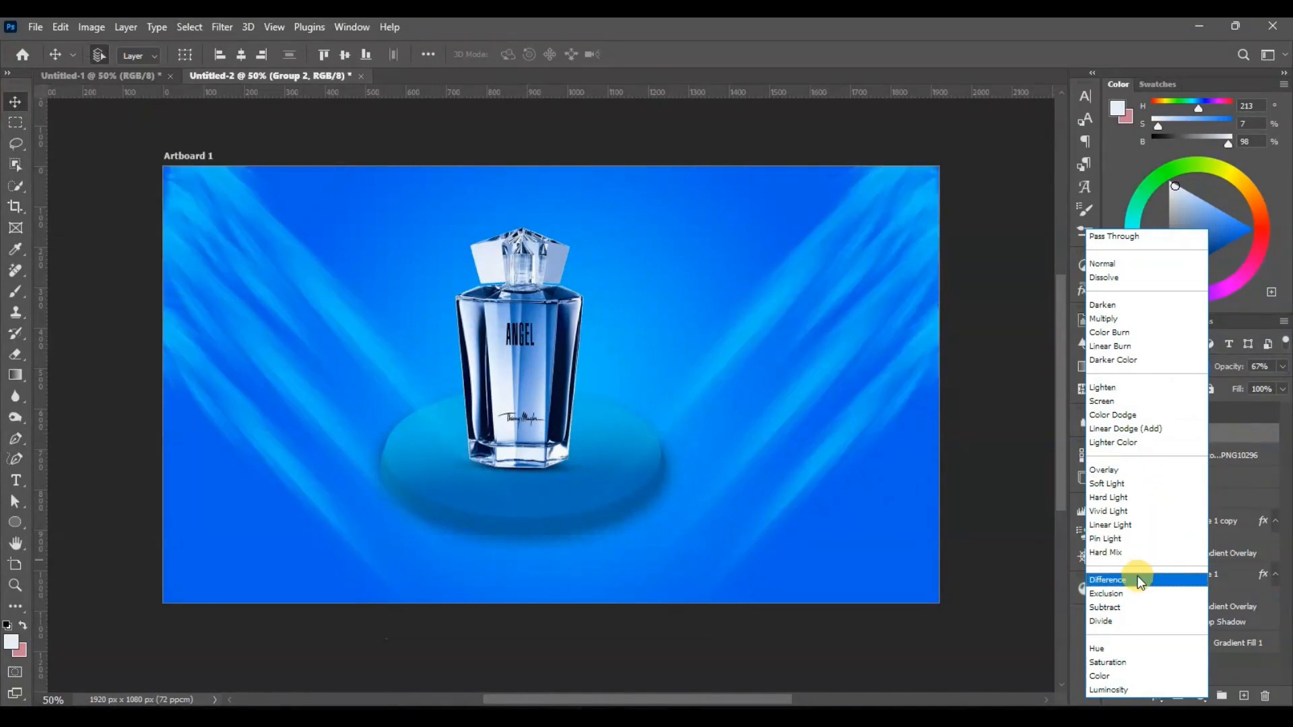
left_click(1138, 555)
left_click_drag(1228, 368, 1207, 371)
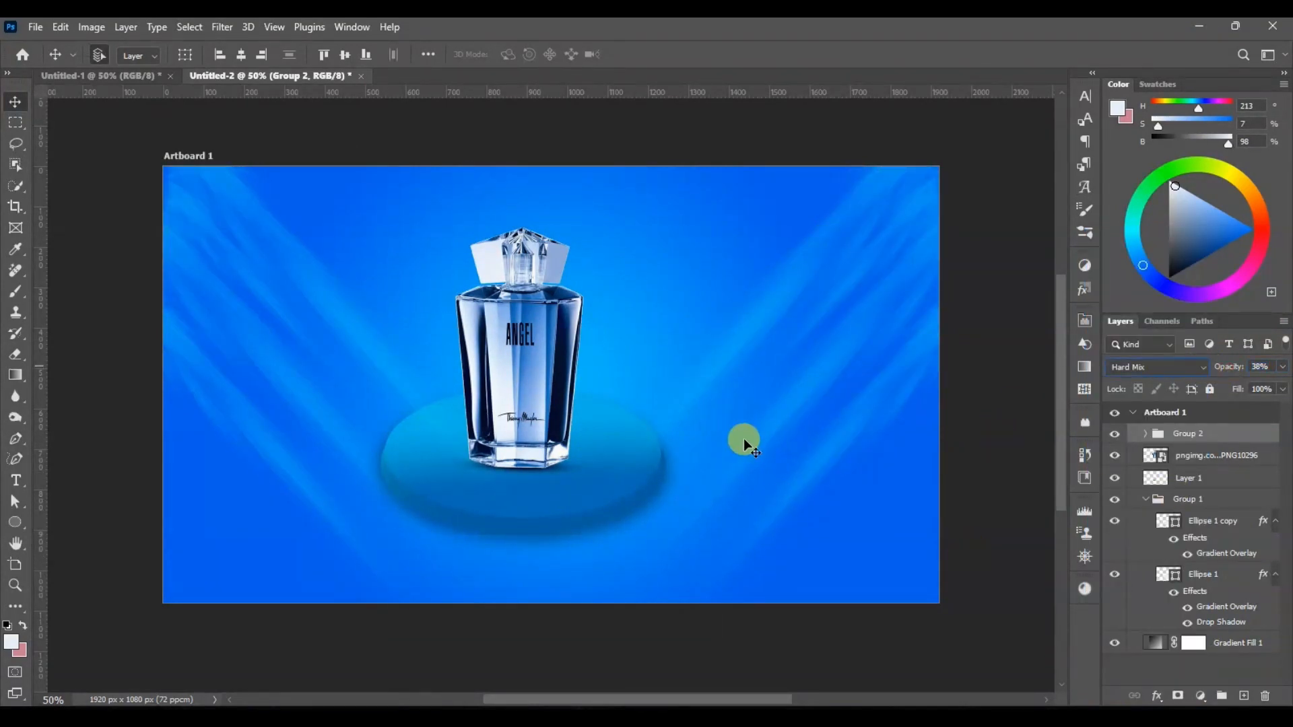
Step: Duplicate the perfume bottle, scale the copy to about 11% width and 13.1% height, and place it near the artboard's lower-left corner
left_click(526, 269)
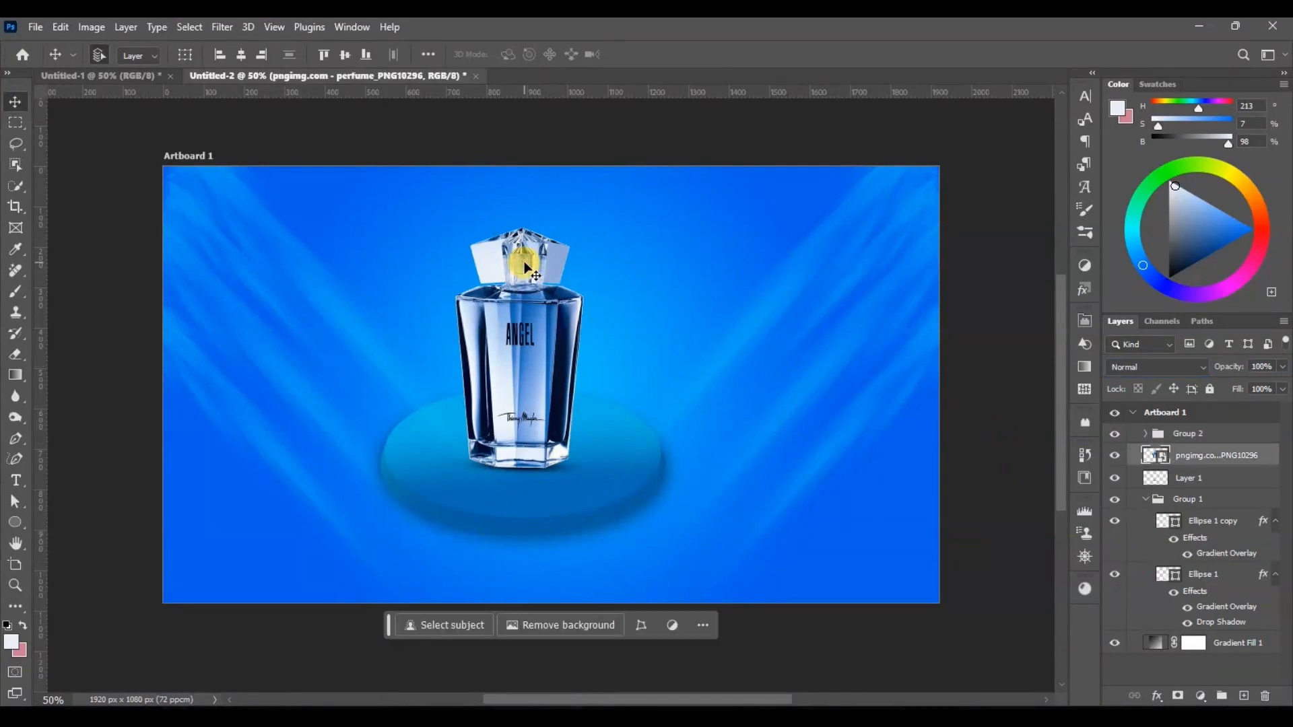
left_click_drag(526, 269, 249, 390)
key("ctrl+t")
left_click_drag(305, 349, 285, 384)
key("Return")
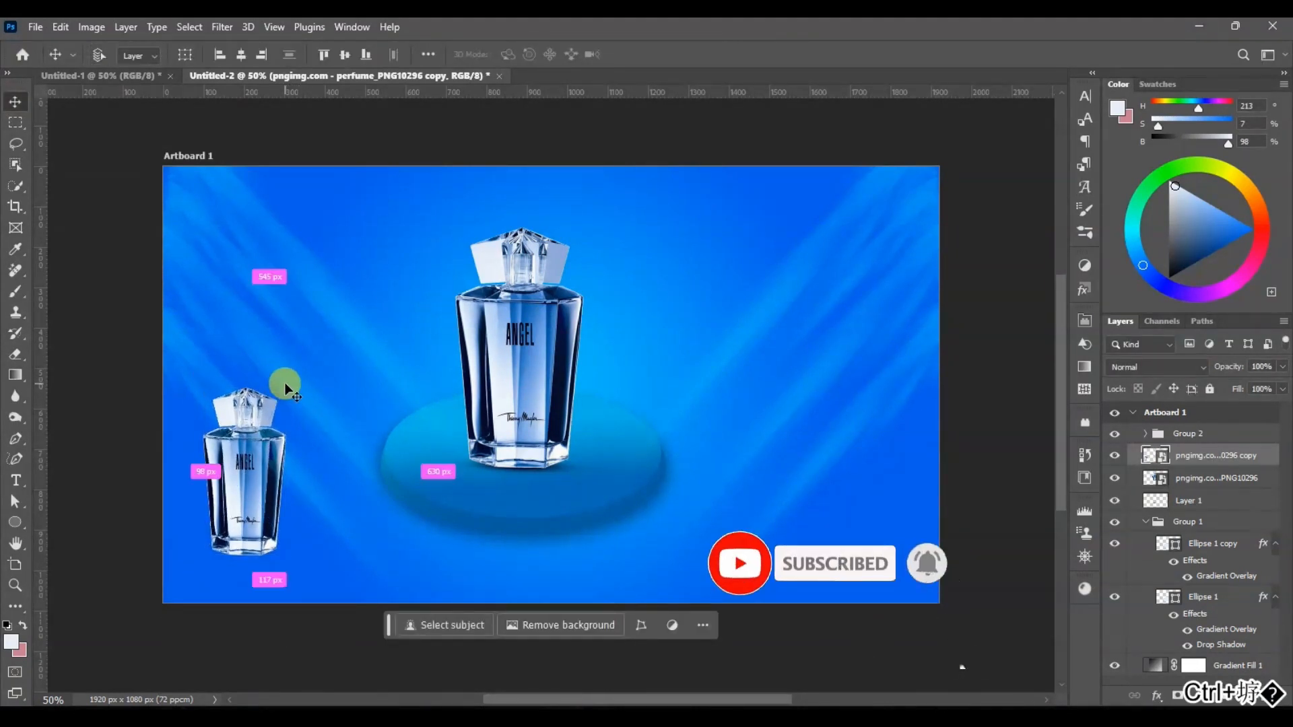
Step: Duplicate the small bottle, flip the copy vertically and place it directly beneath the small bottle as a reflection
key("ctrl+j")
key("ctrl+t")
right_click(250, 447)
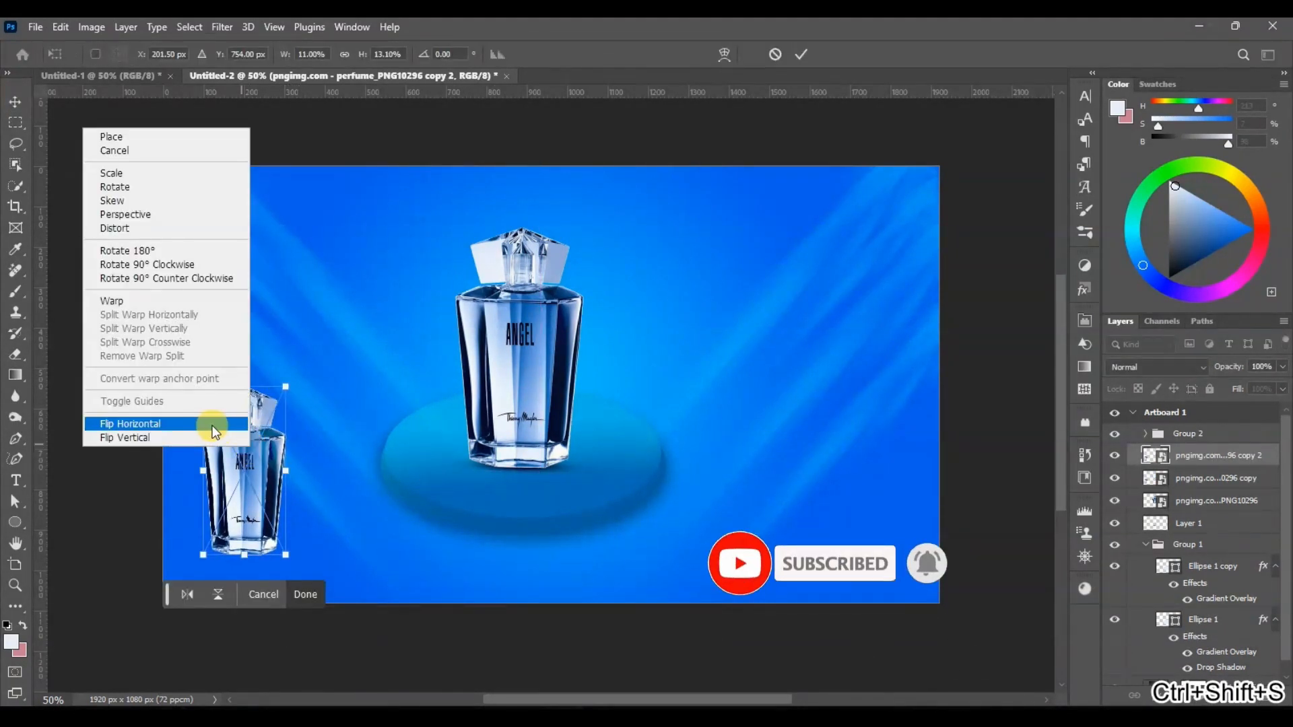
left_click(210, 438)
left_click_drag(242, 462, 241, 590)
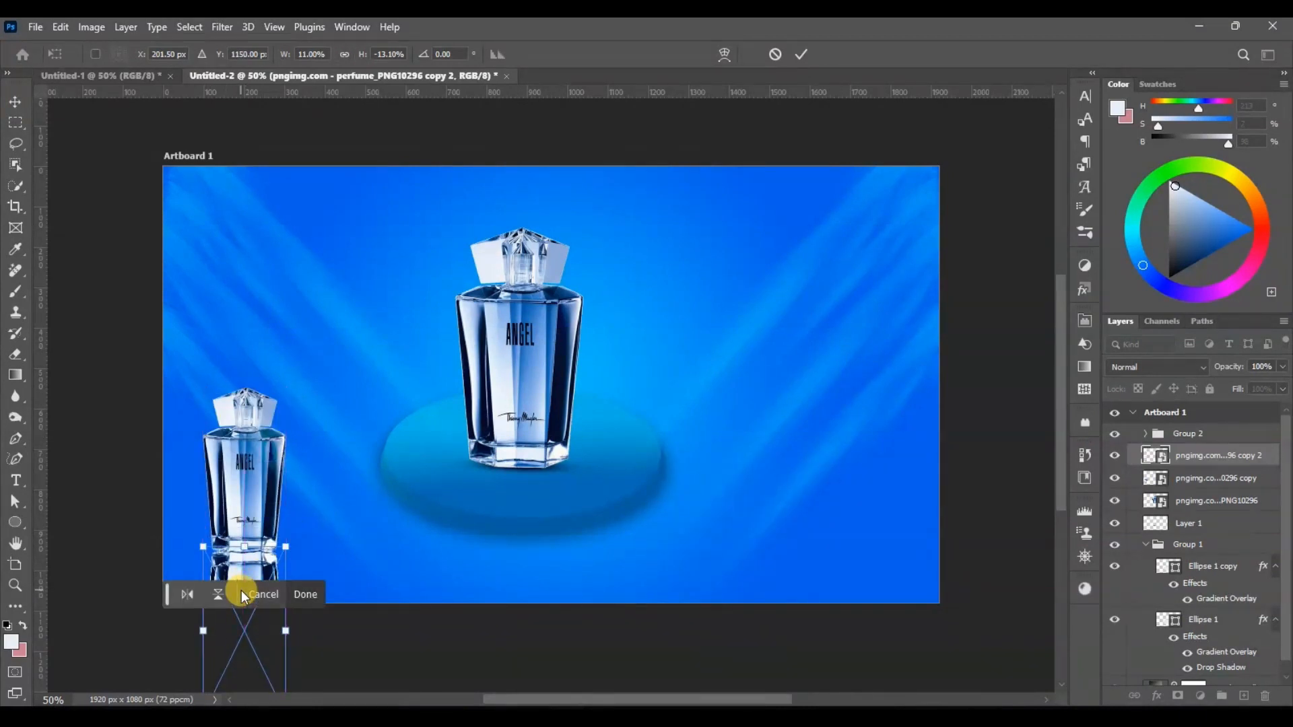
key("Return")
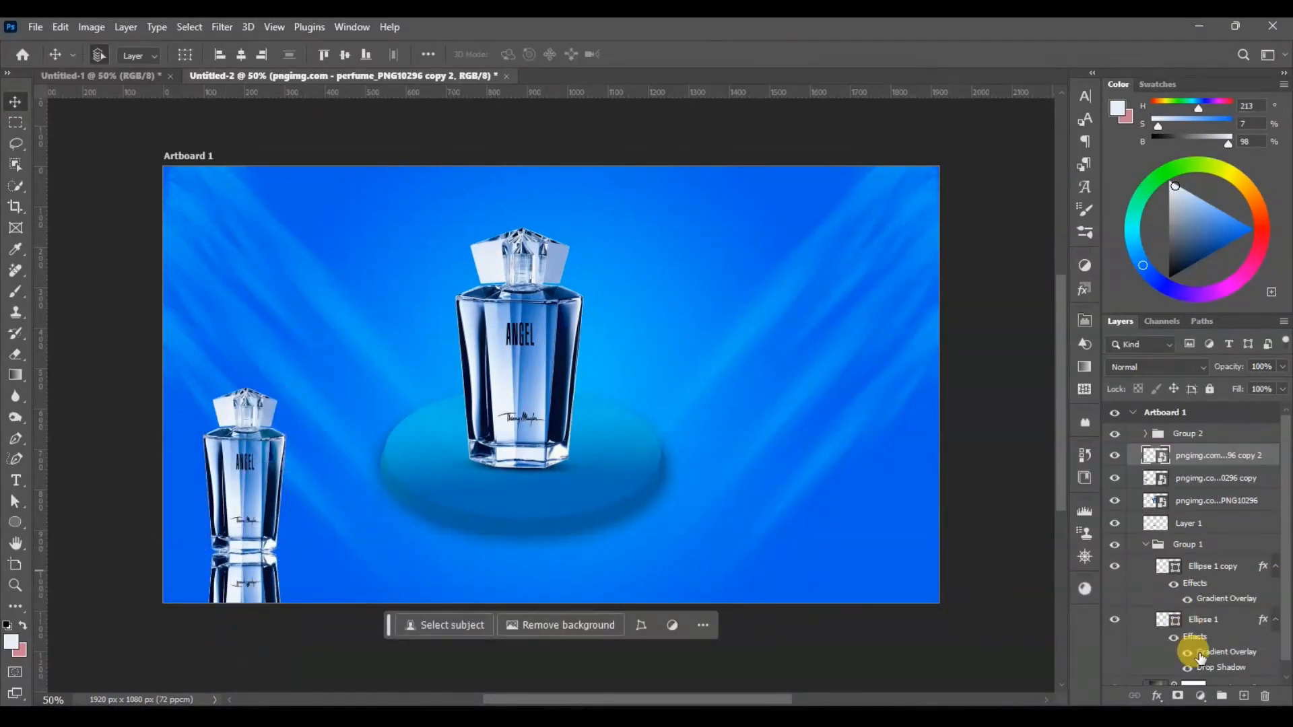
Step: Add a layer mask to the flipped bottle and fade it out downwards with a reversed black-to-white linear gradient
left_click(1178, 696)
key("g")
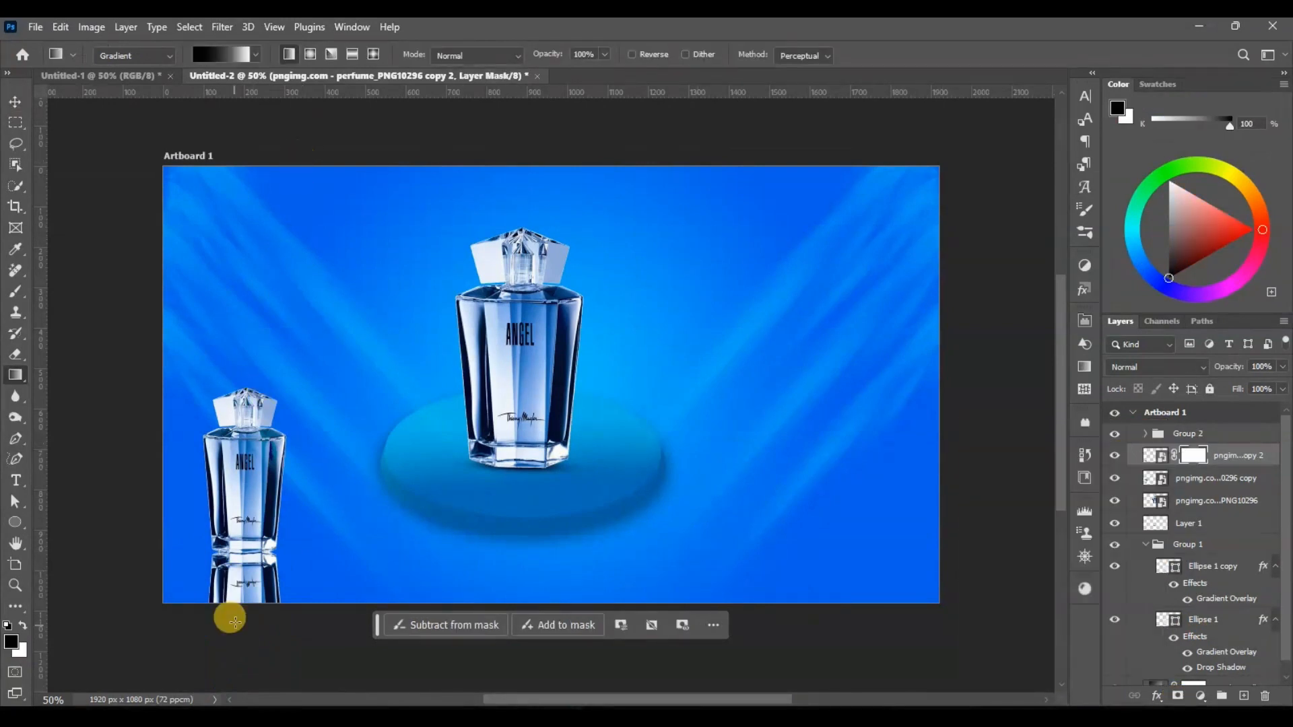
left_click_drag(247, 533, 243, 607)
left_click(632, 54)
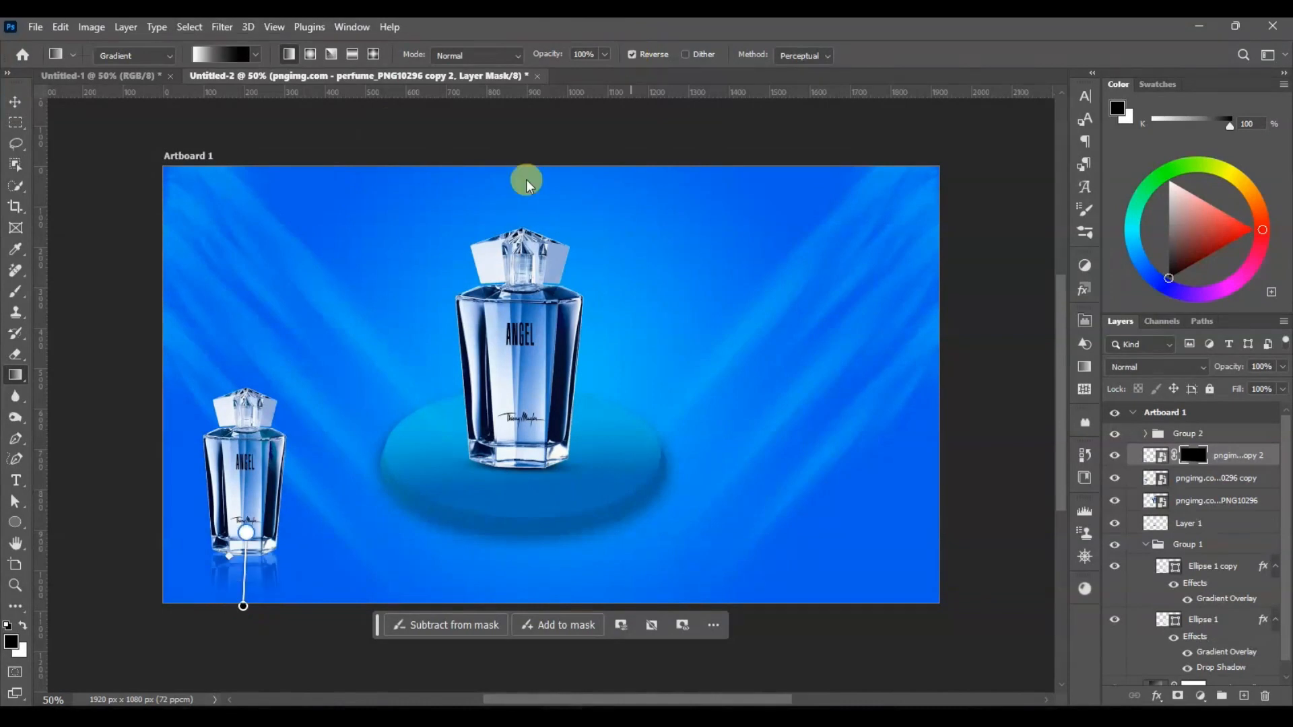
left_click_drag(250, 557, 249, 536)
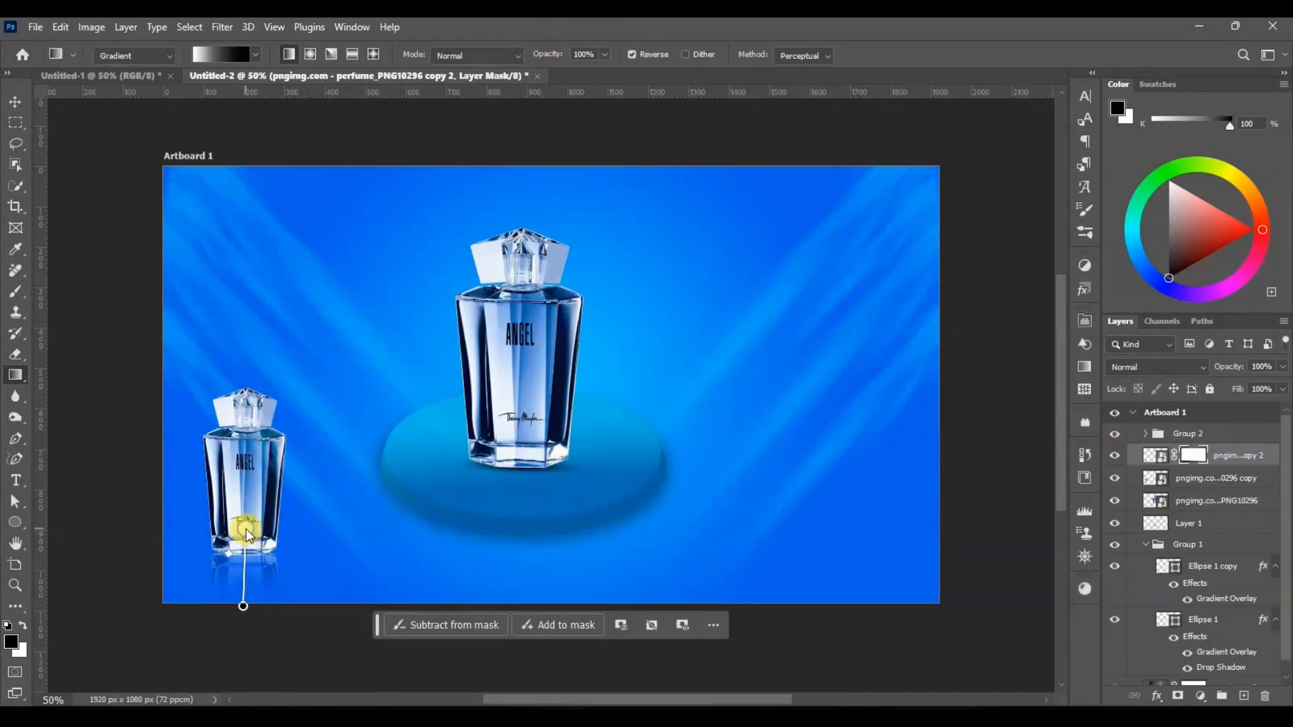
left_click_drag(242, 606, 246, 596)
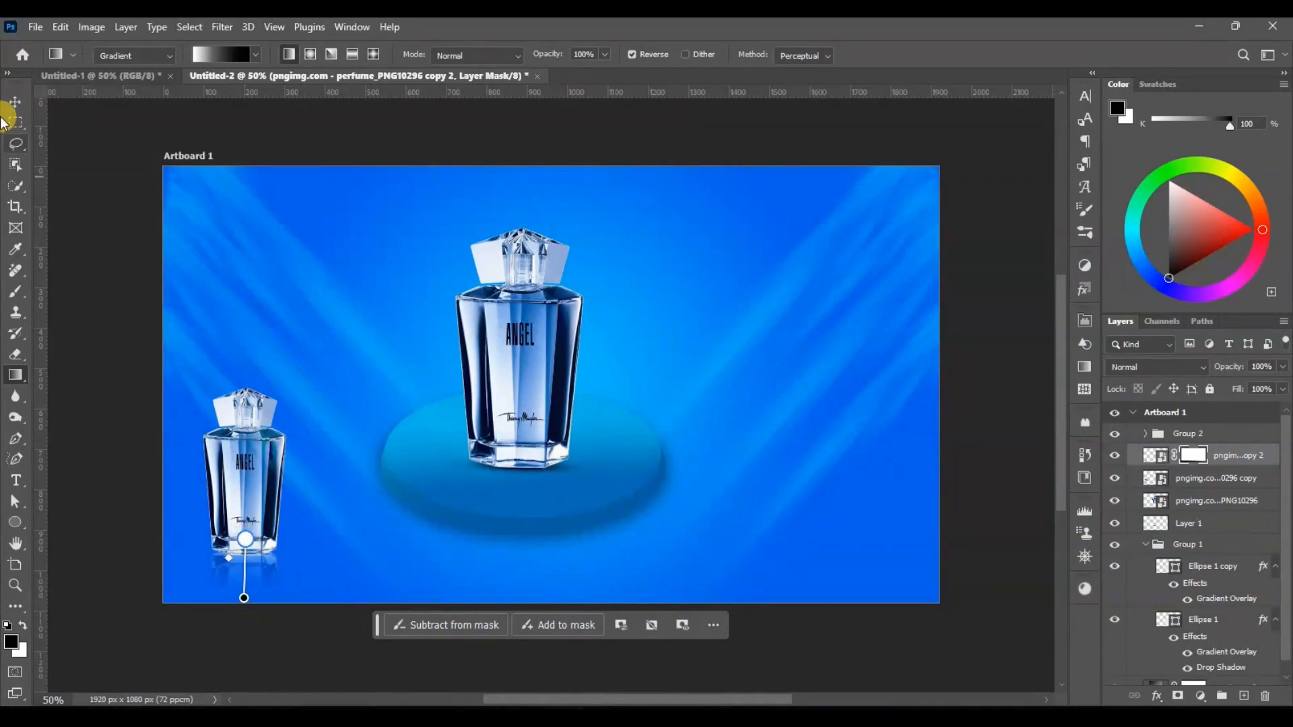
left_click(15, 102)
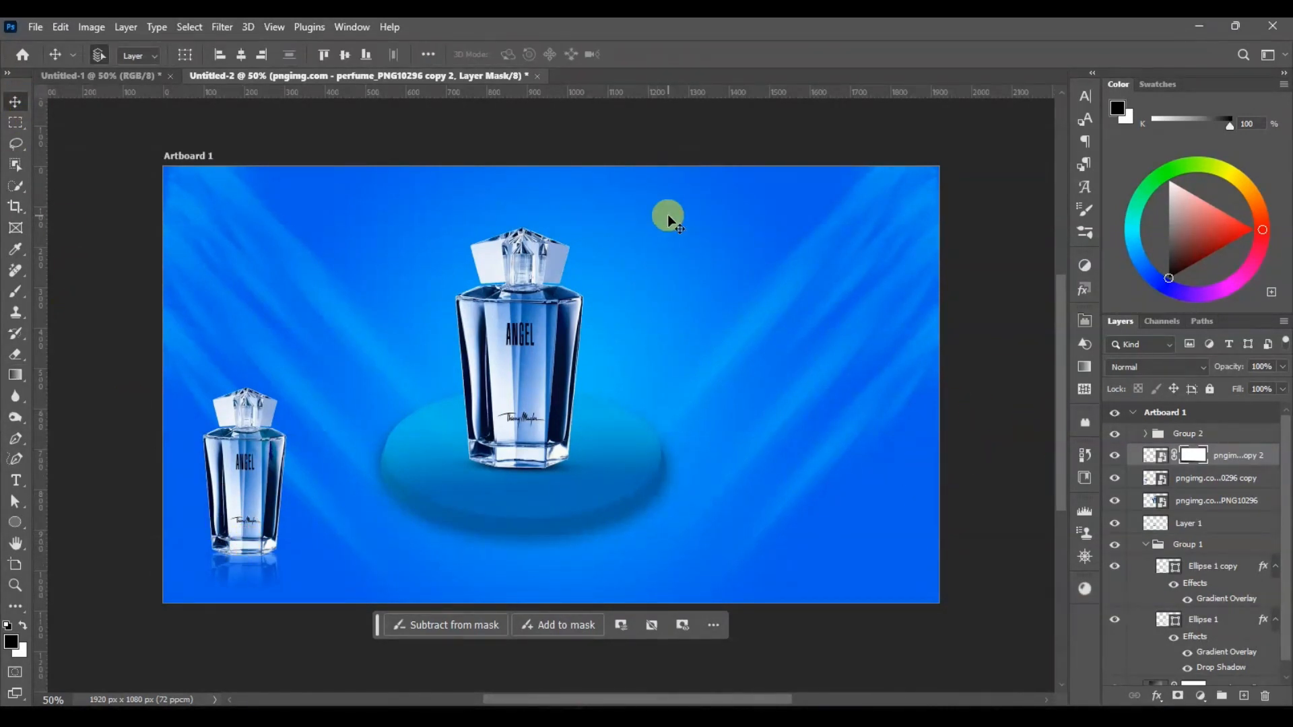
Step: Add the text "ANGEL" in Ethnocentric Regular across the upper part of the artboard
key("t")
left_click(396, 229)
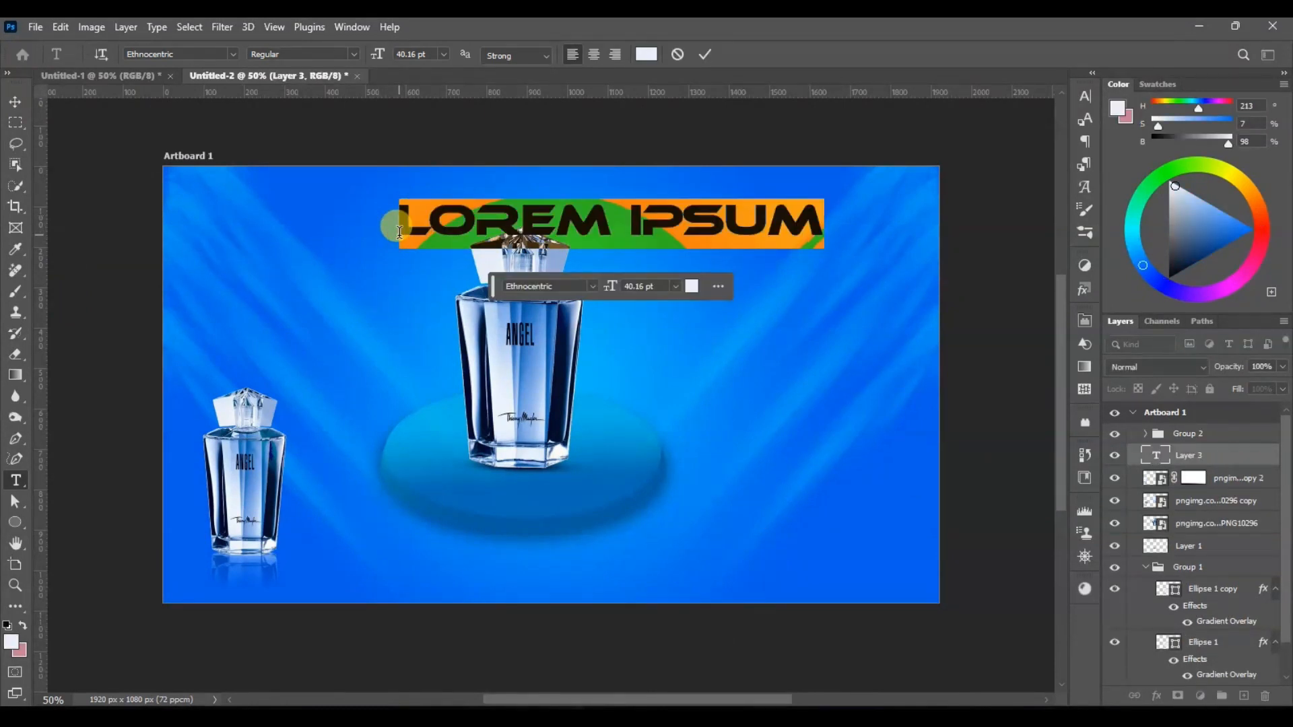
type("ANGEL")
left_click(17, 105)
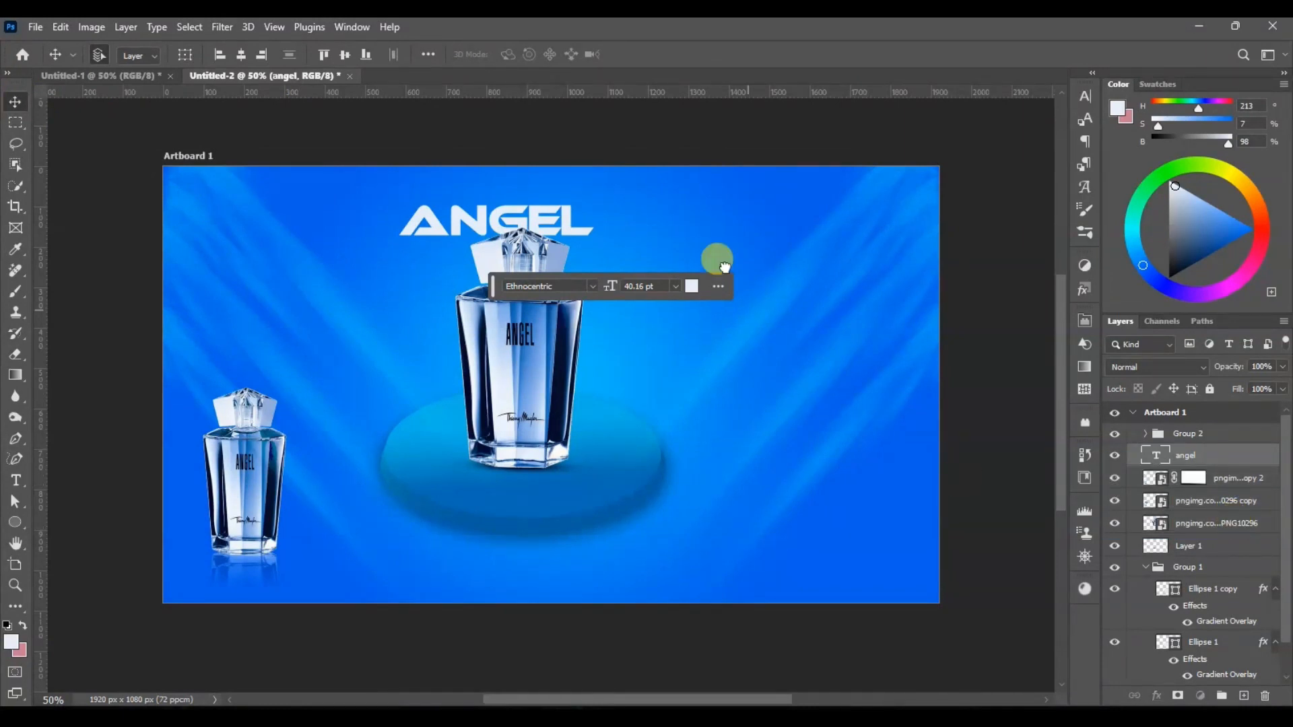
Step: Set the ANGEL text to 74 pt, move its layer beneath the perfume bottle layers and shift the text behind the large bottle's cap
left_click(626, 286)
type("74")
key("Return")
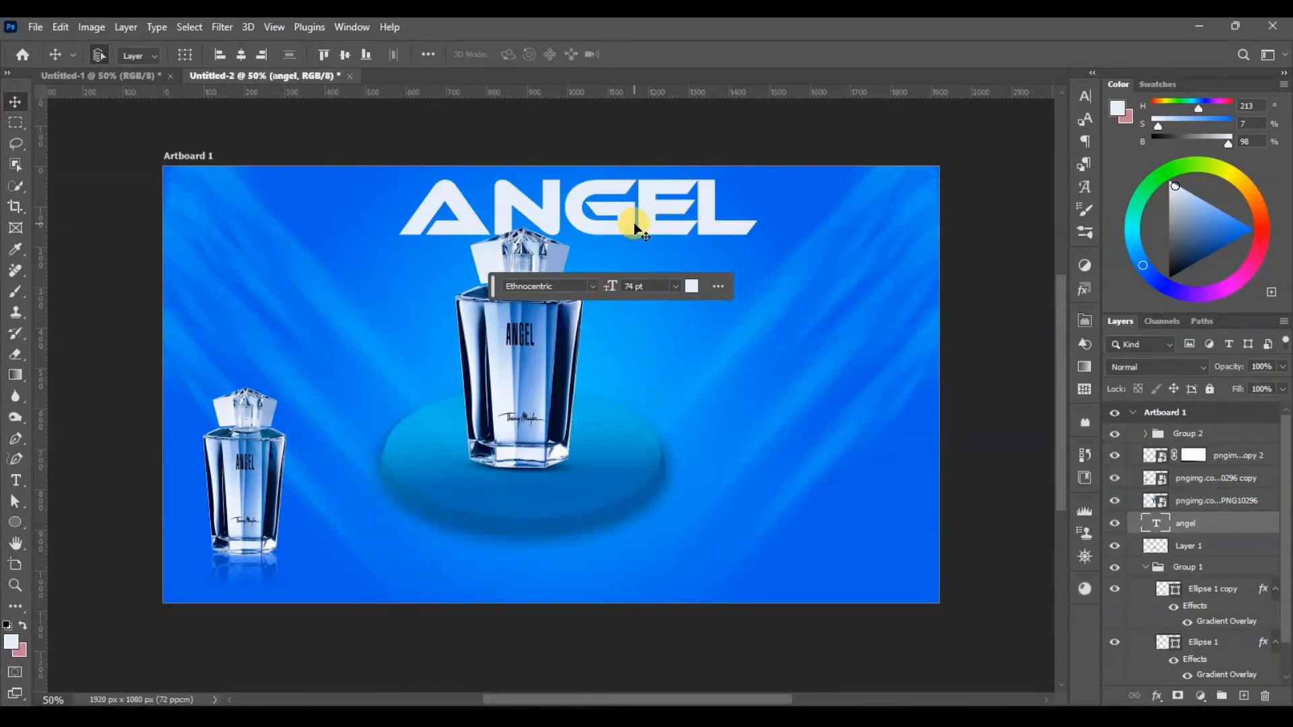
left_click_drag(633, 223, 583, 249)
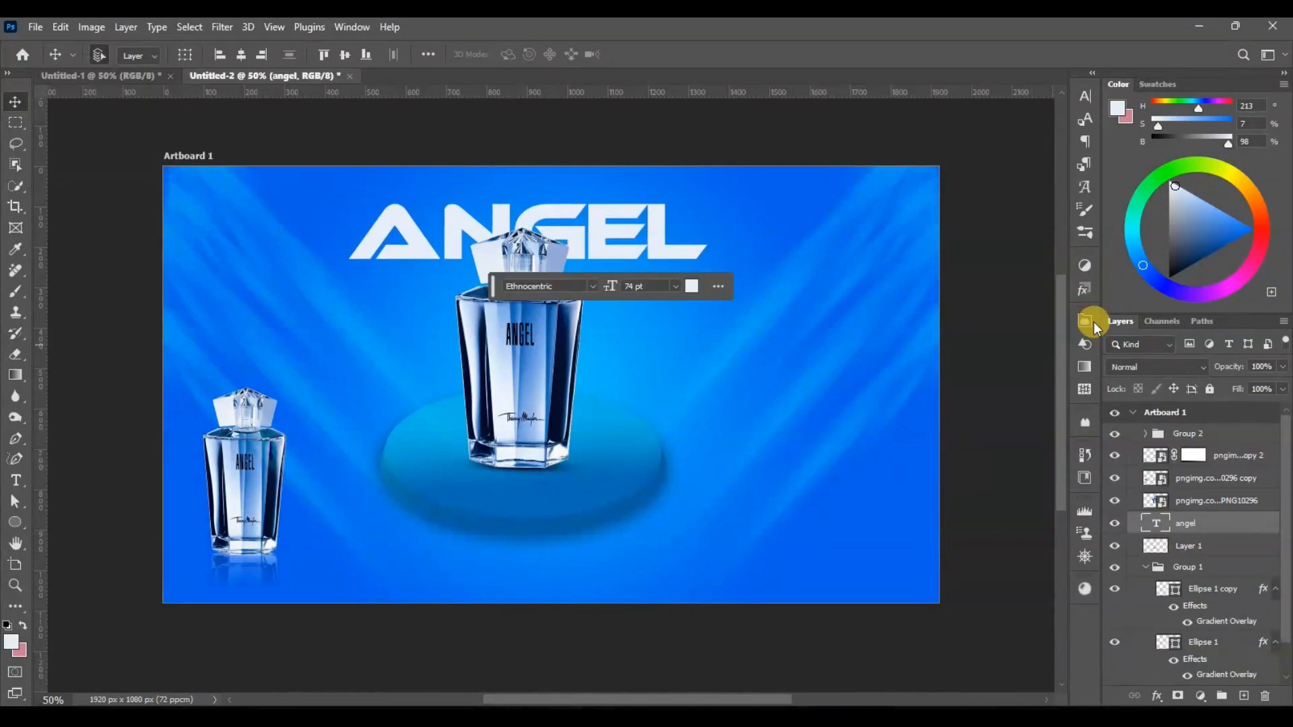
Step: Set the ANGEL text's tracking to 220 and recentre the heading on the artboard
left_click(1085, 96)
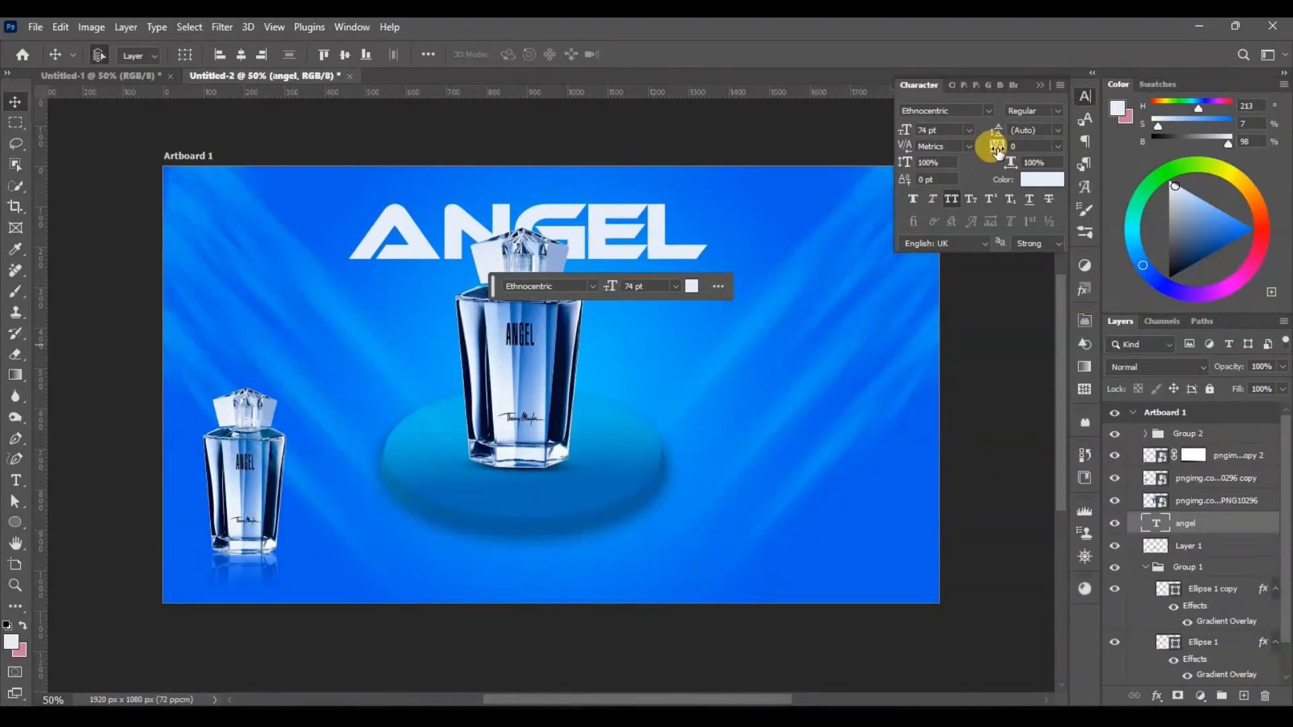
left_click_drag(996, 141, 1001, 141)
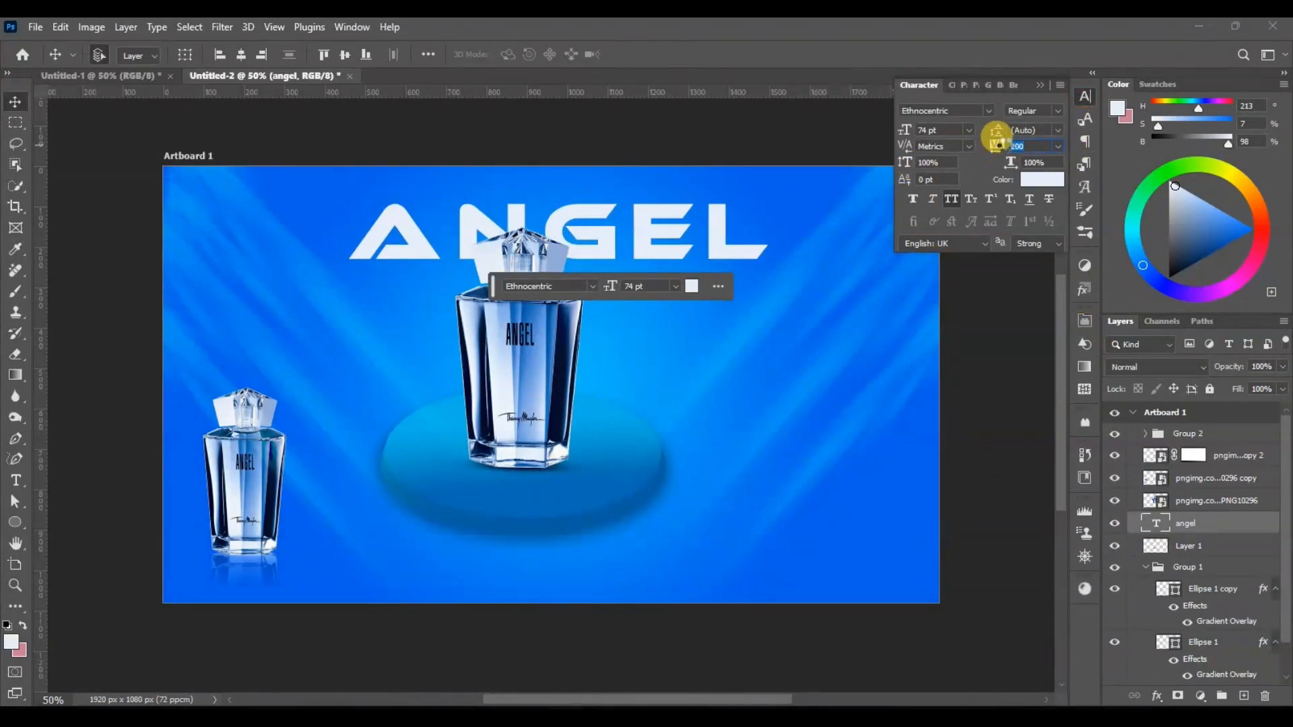
left_click_drag(735, 252, 712, 254)
left_click(543, 547)
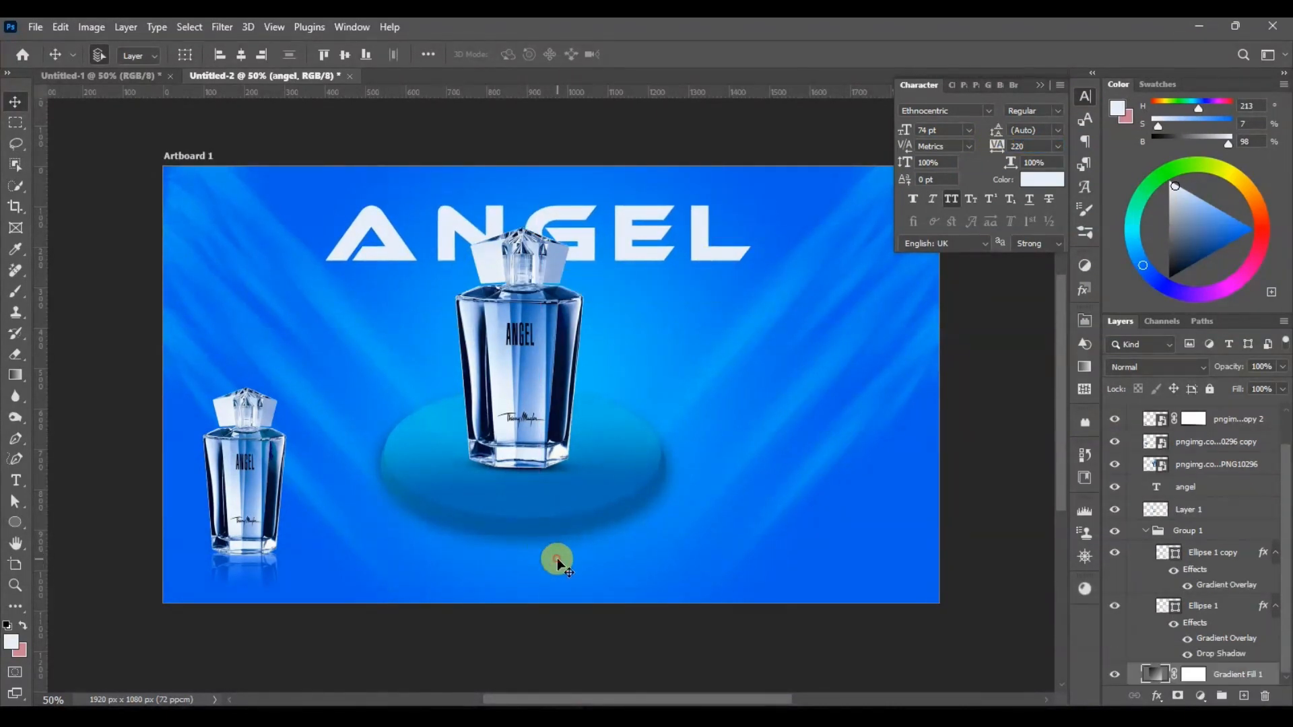
Step: Add the text "PERFUME" at 16 pt and place it just under the right end of the ANGEL heading
left_click(18, 480)
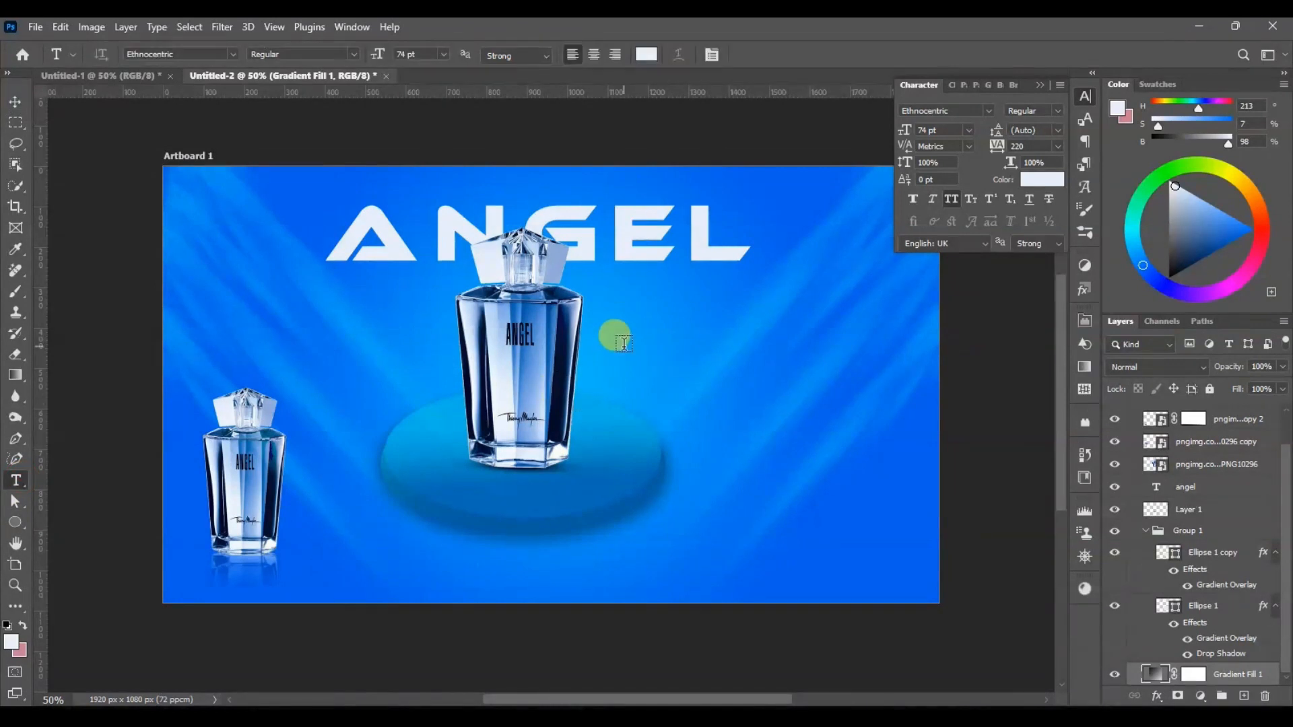
left_click(616, 336)
left_click_drag(609, 286, 534, 297)
type("PERFUME")
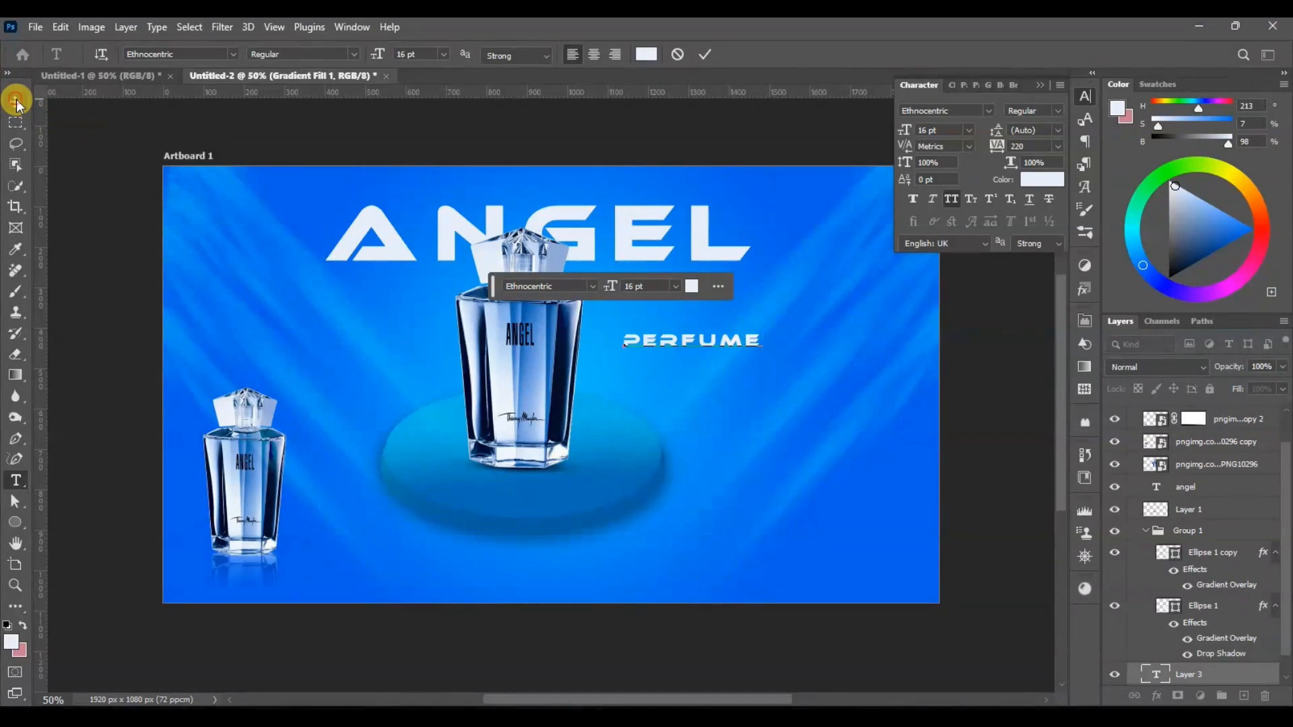
left_click(16, 102)
left_click_drag(700, 342, 663, 276)
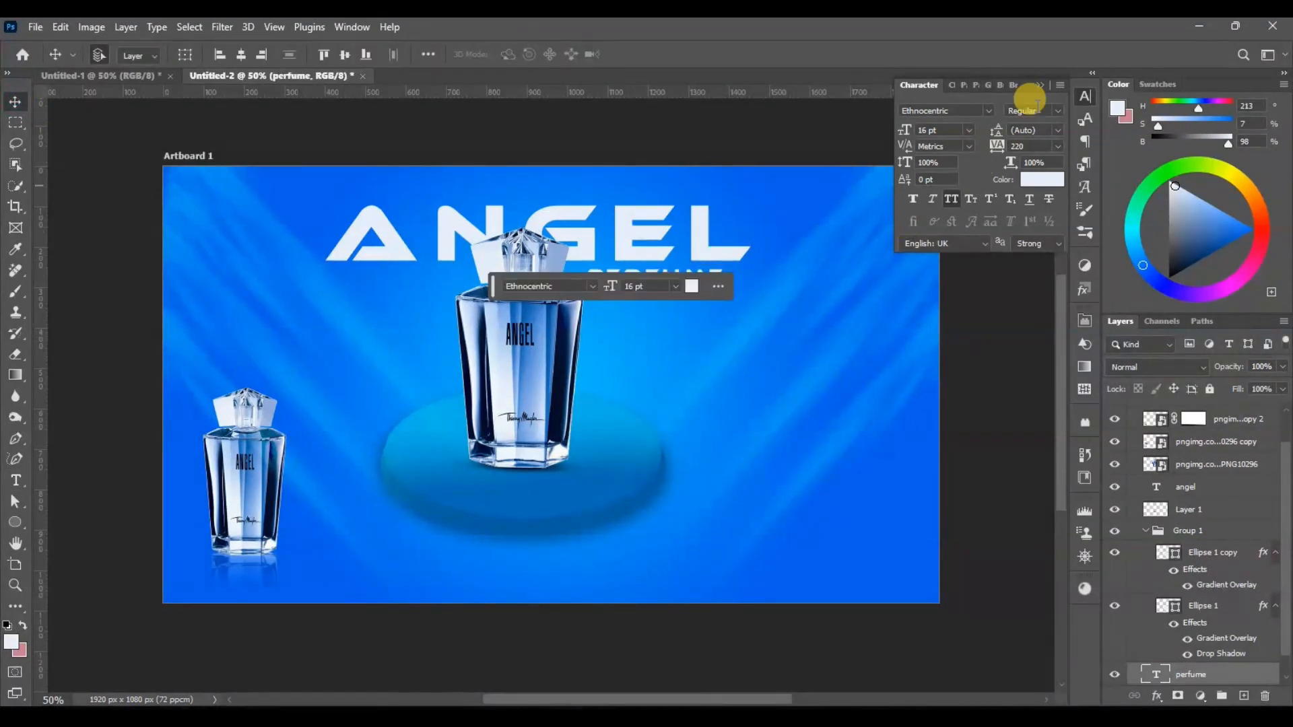
left_click(1083, 101)
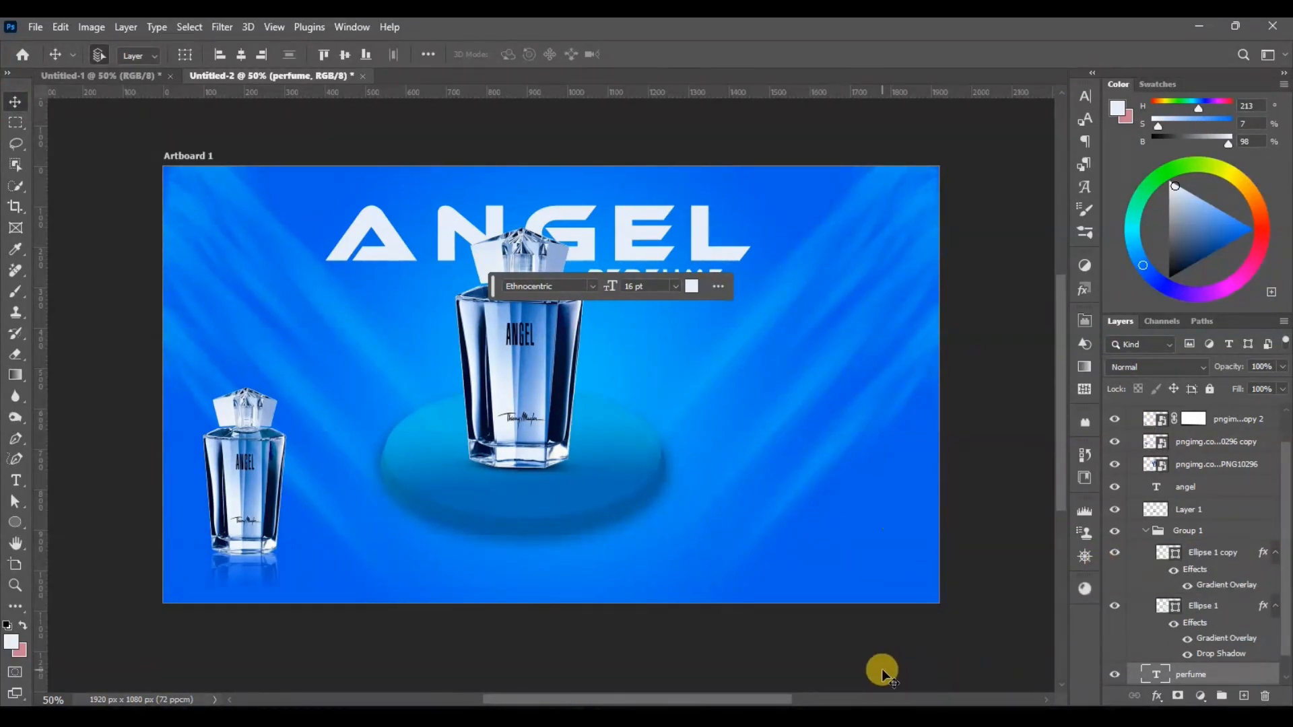
Step: Add the two-line text "Thierry muglez" at 16 pt and place it in the artboard's lower-right corner
left_click(16, 481)
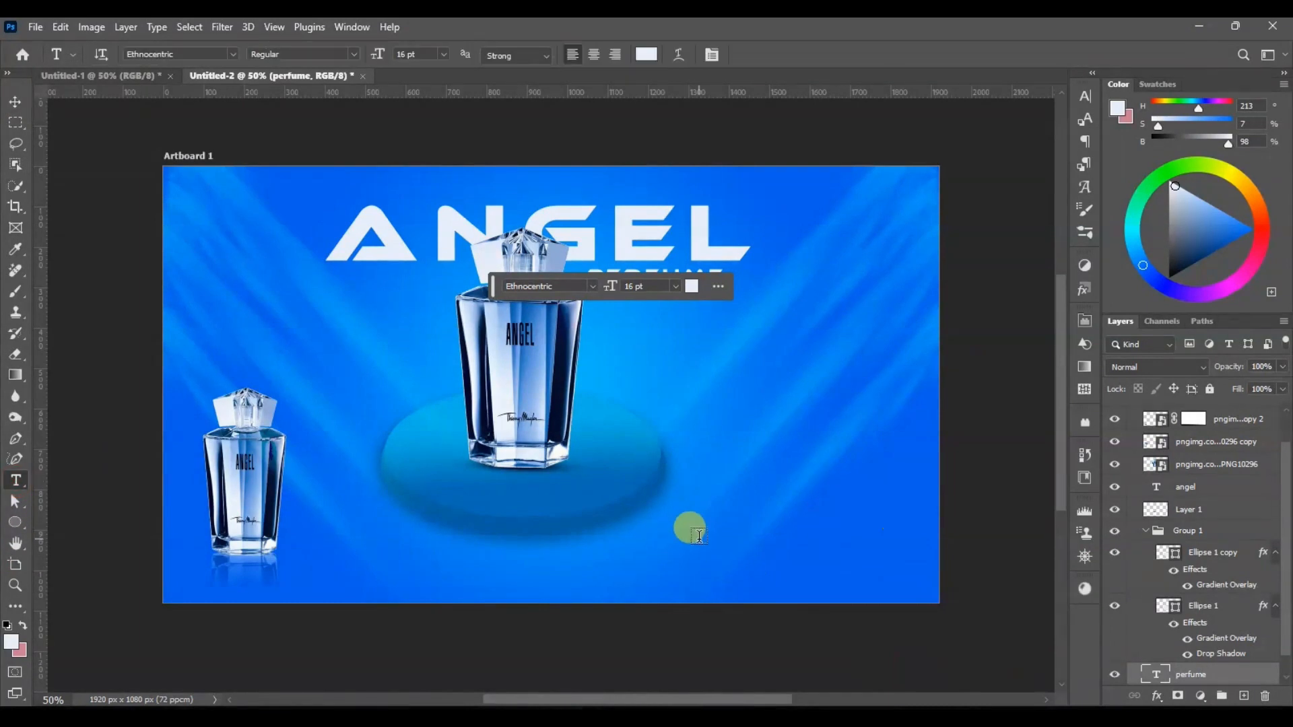
left_click(695, 533)
key("BackSpace")
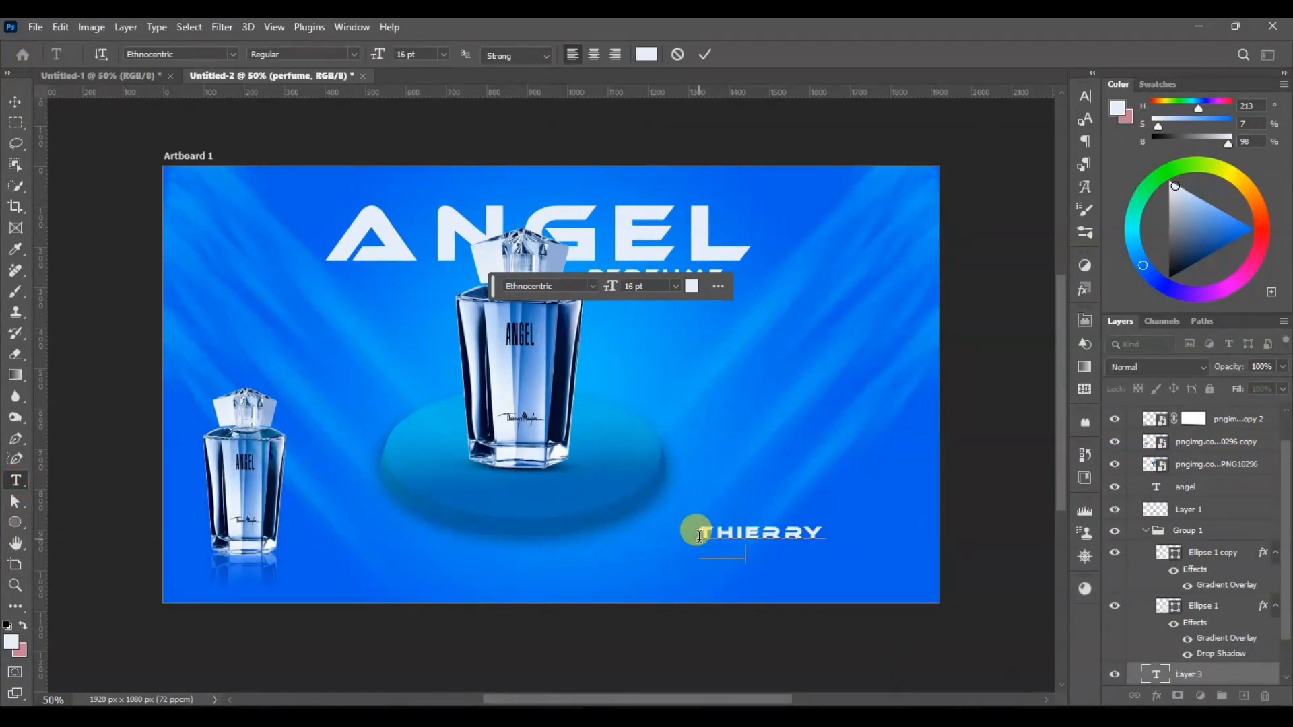
type("Thierry muglez")
left_click(15, 101)
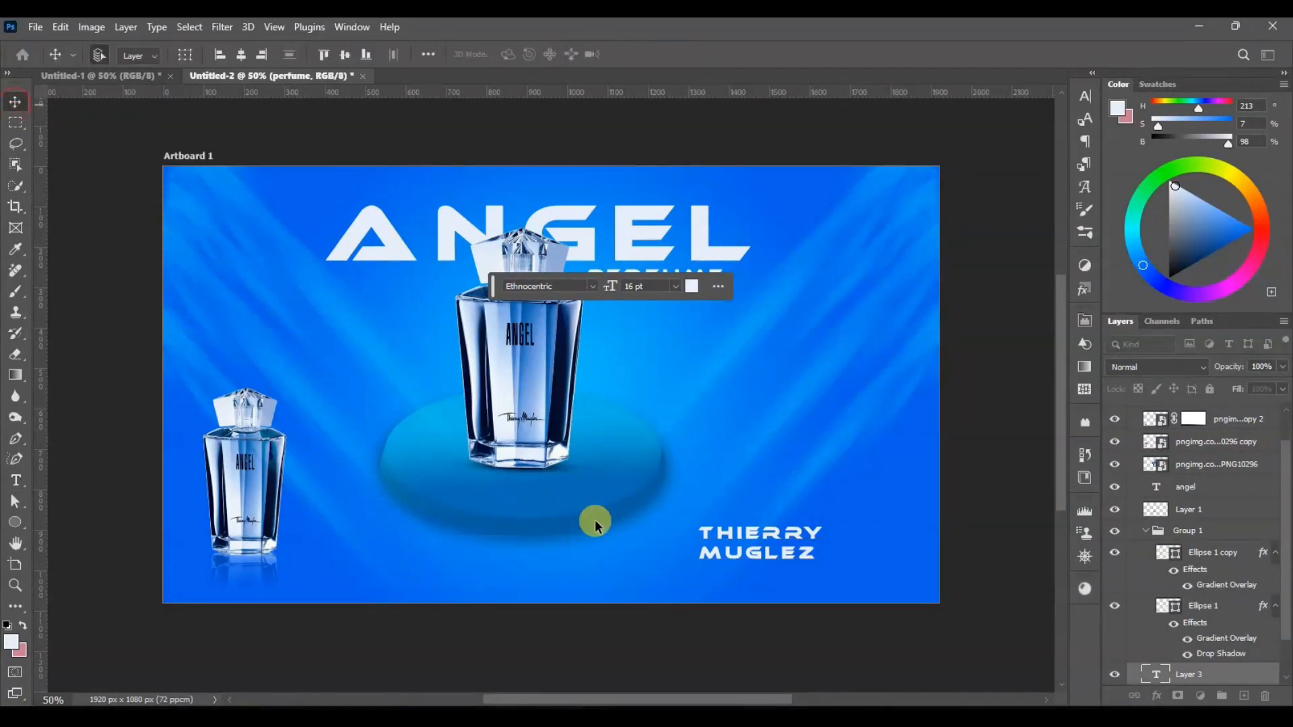
left_click_drag(752, 548, 862, 576)
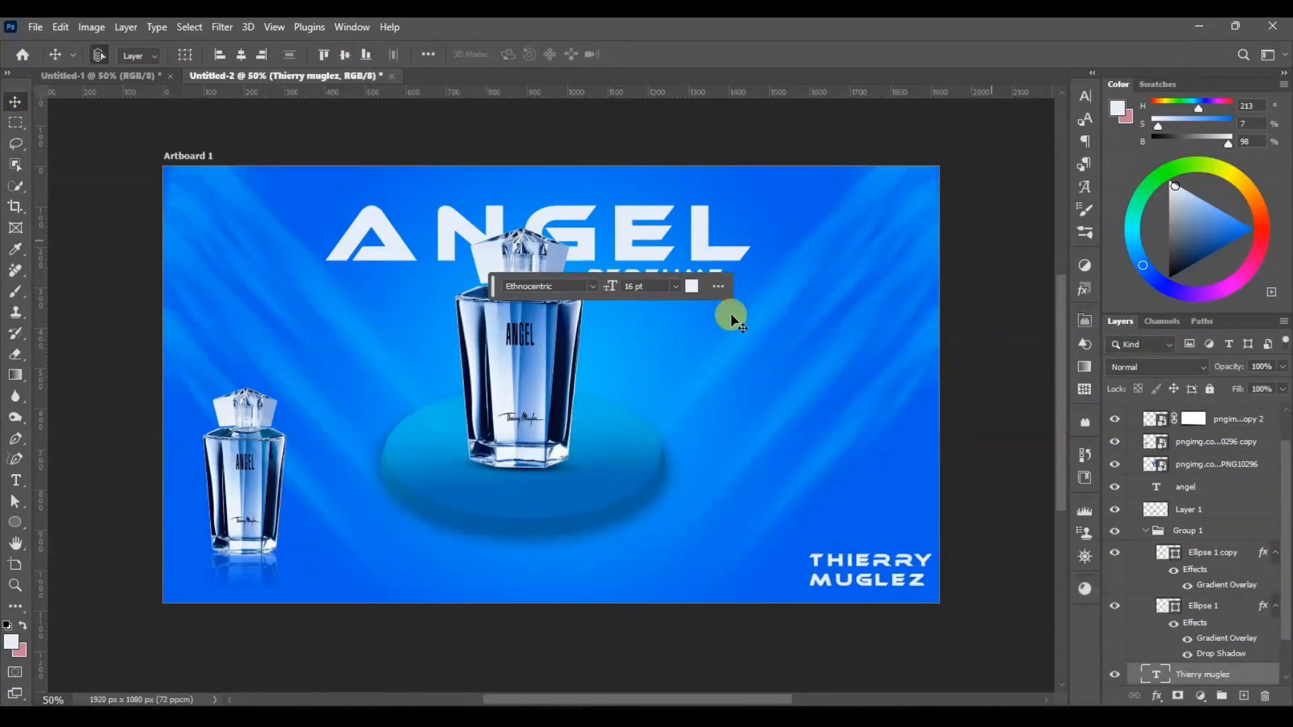
Step: Reduce the font size of the Thierry muglez text to 12 pt
left_click(1078, 95)
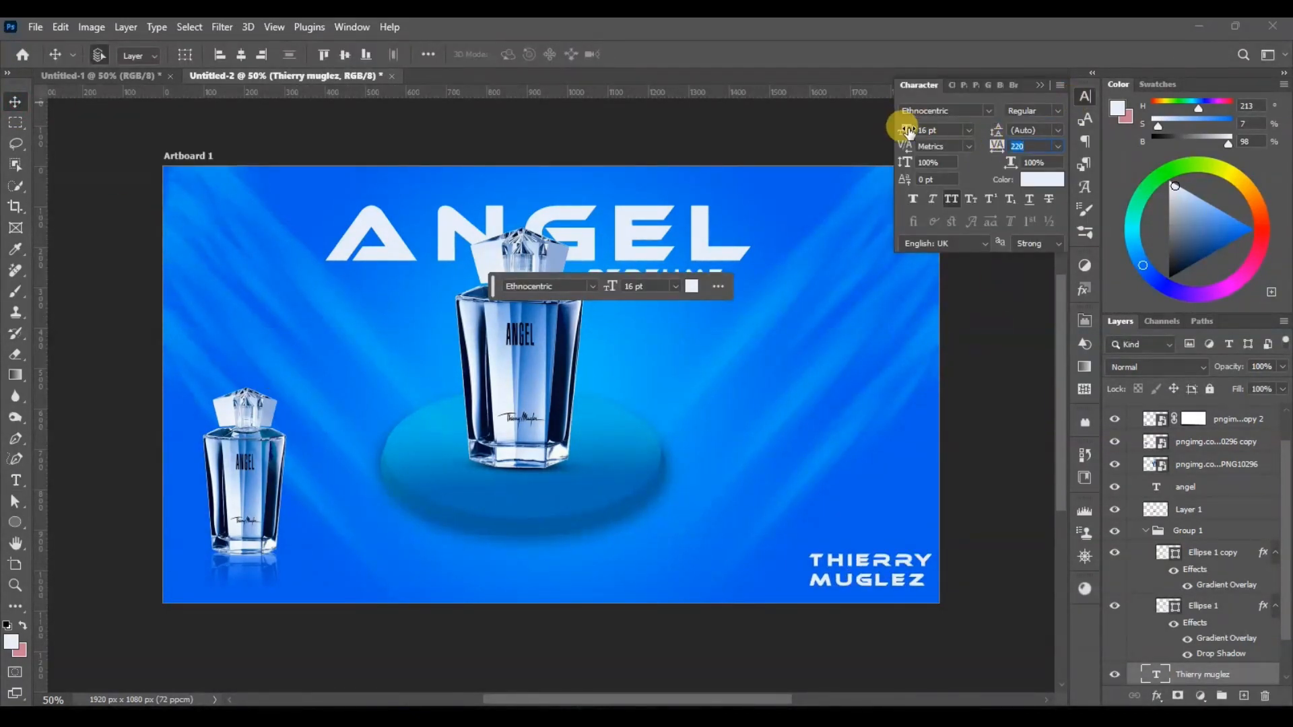
left_click_drag(898, 124, 895, 124)
left_click(1041, 142)
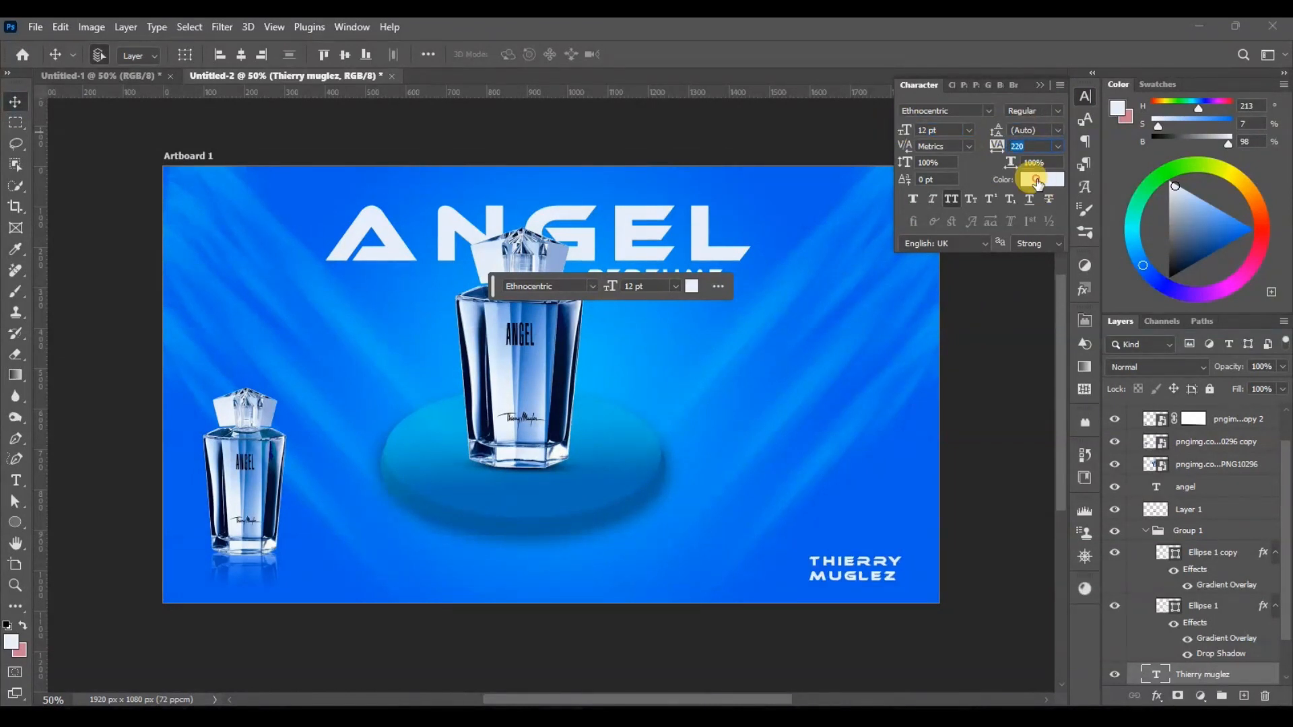
Step: Set the colour of the Thierry muglez text to dark blue #074989
left_click(1037, 180)
left_click(566, 336)
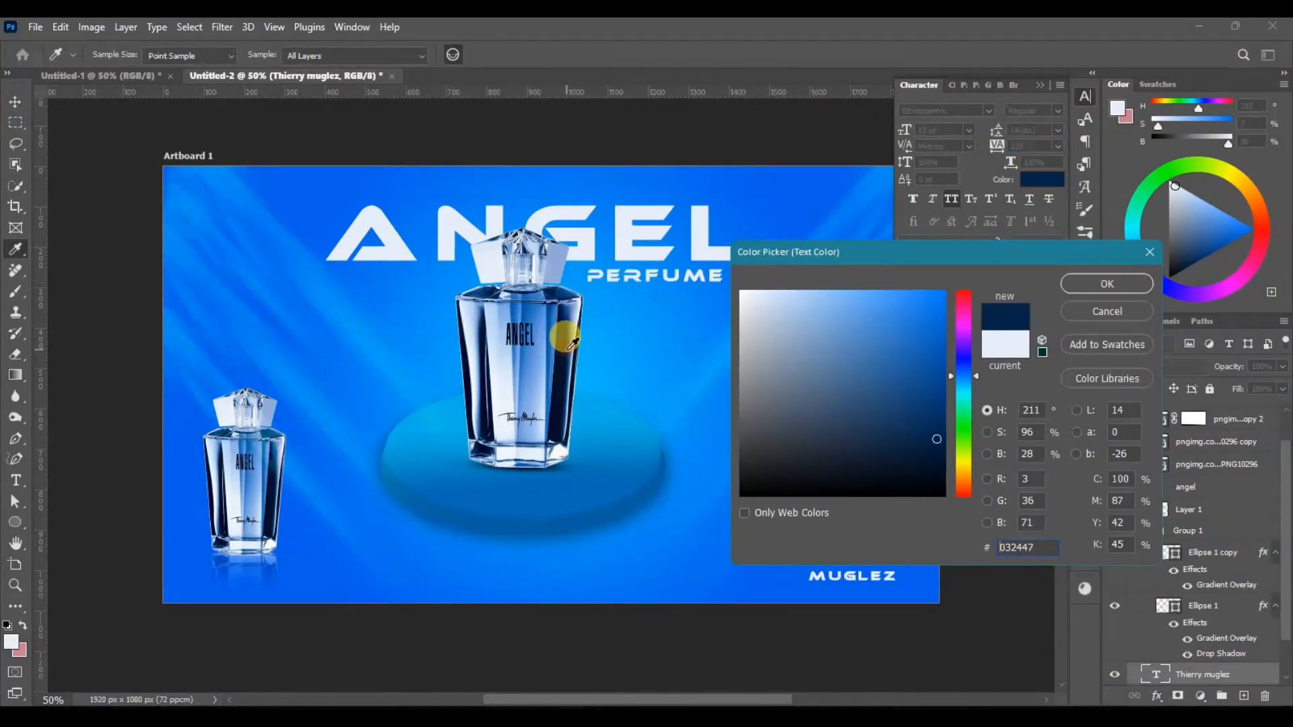
left_click(543, 308)
left_click(922, 326)
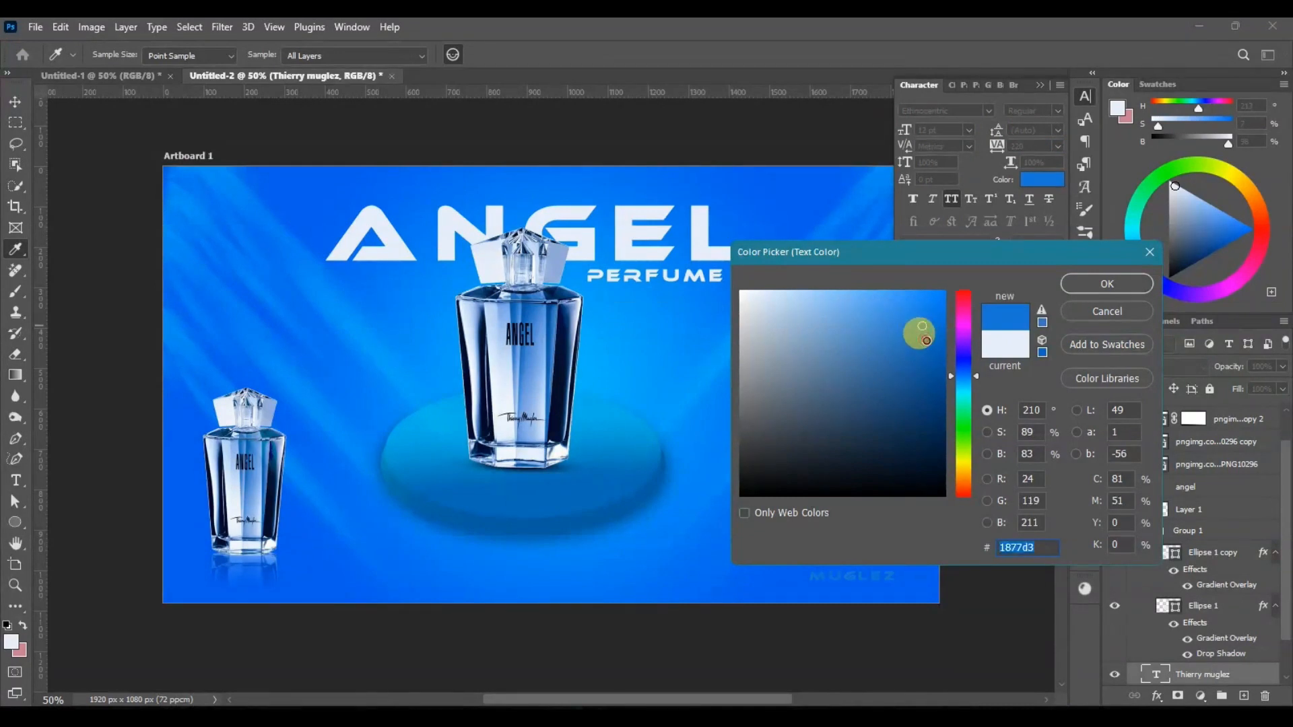
left_click(927, 342)
left_click_drag(927, 350, 932, 373)
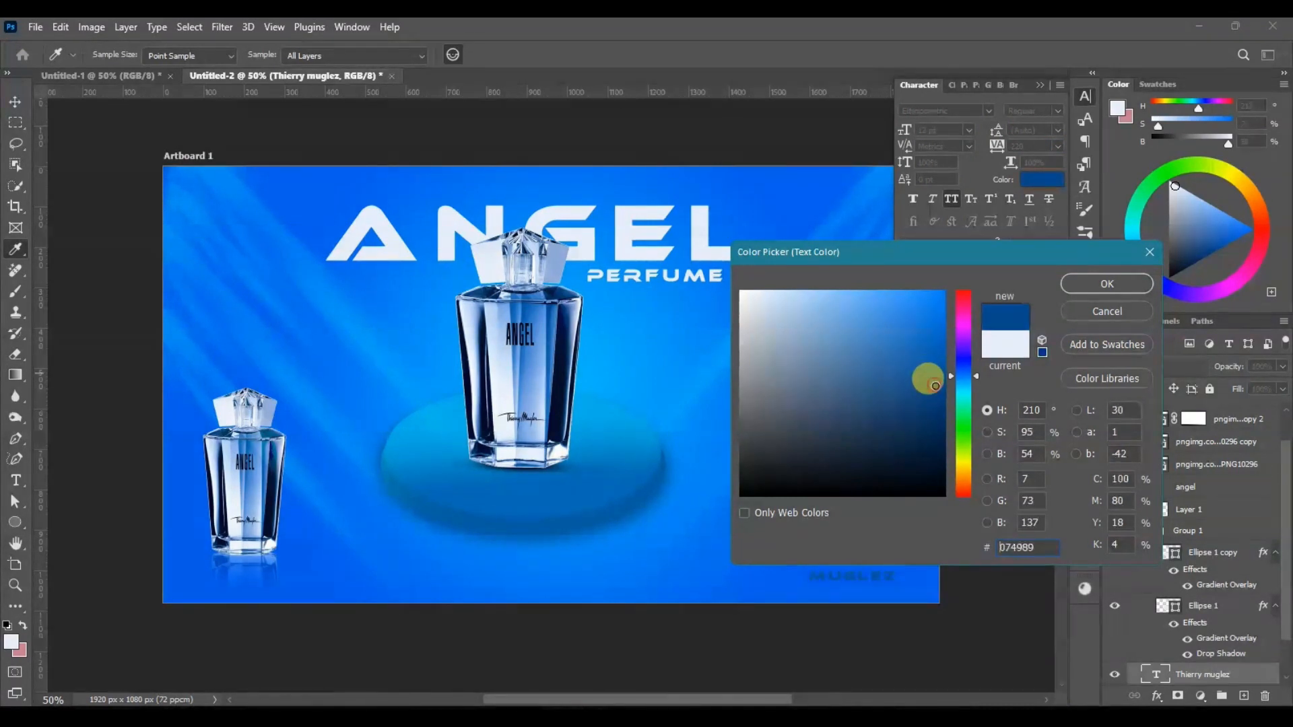
left_click(1078, 284)
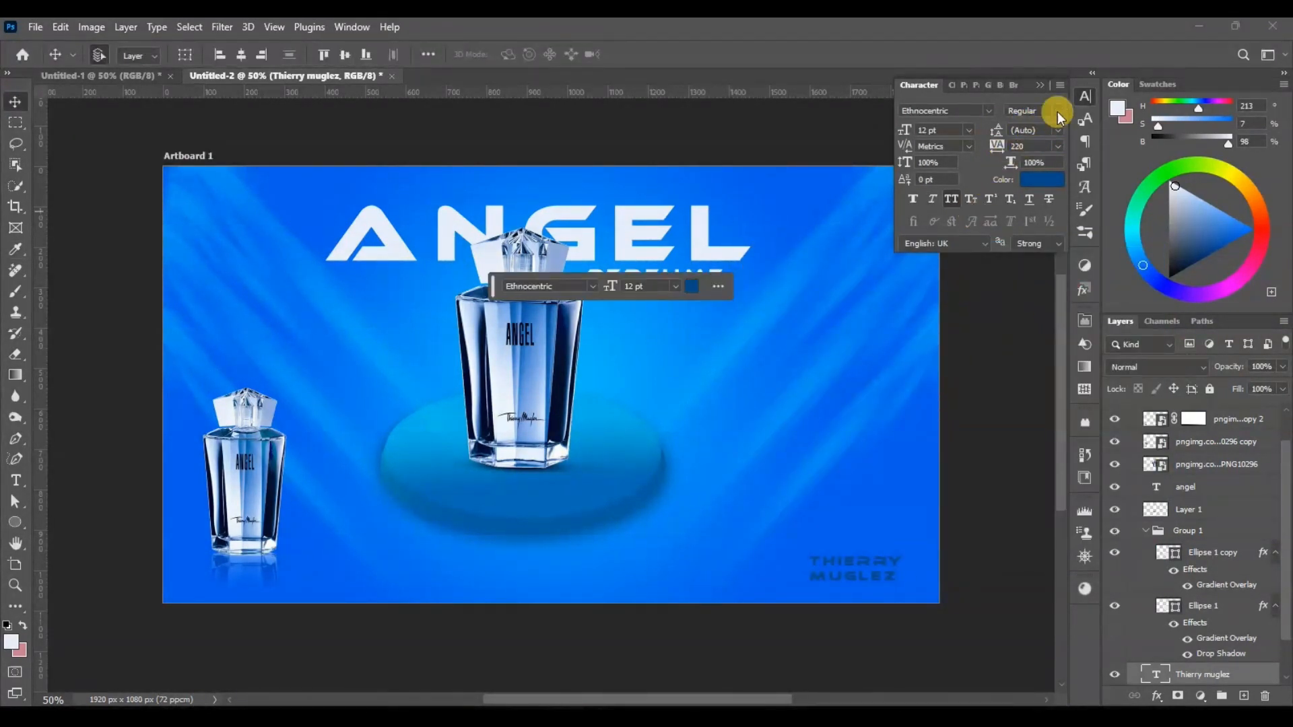
Step: Copy the white wrinkled fabric image from the crumbled cloth search results in the browser and paste it into the Photoshop perfume document
left_click(1084, 97)
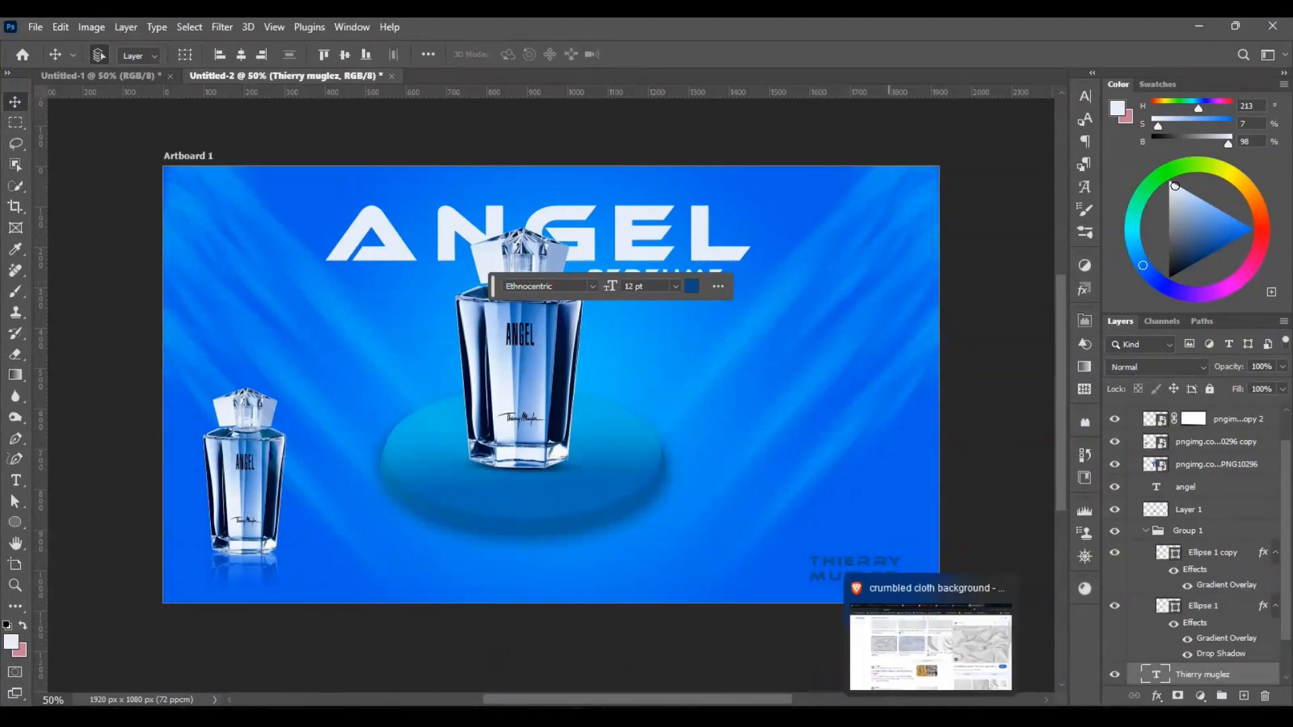
left_click(929, 704)
right_click(1000, 374)
left_click(1051, 289)
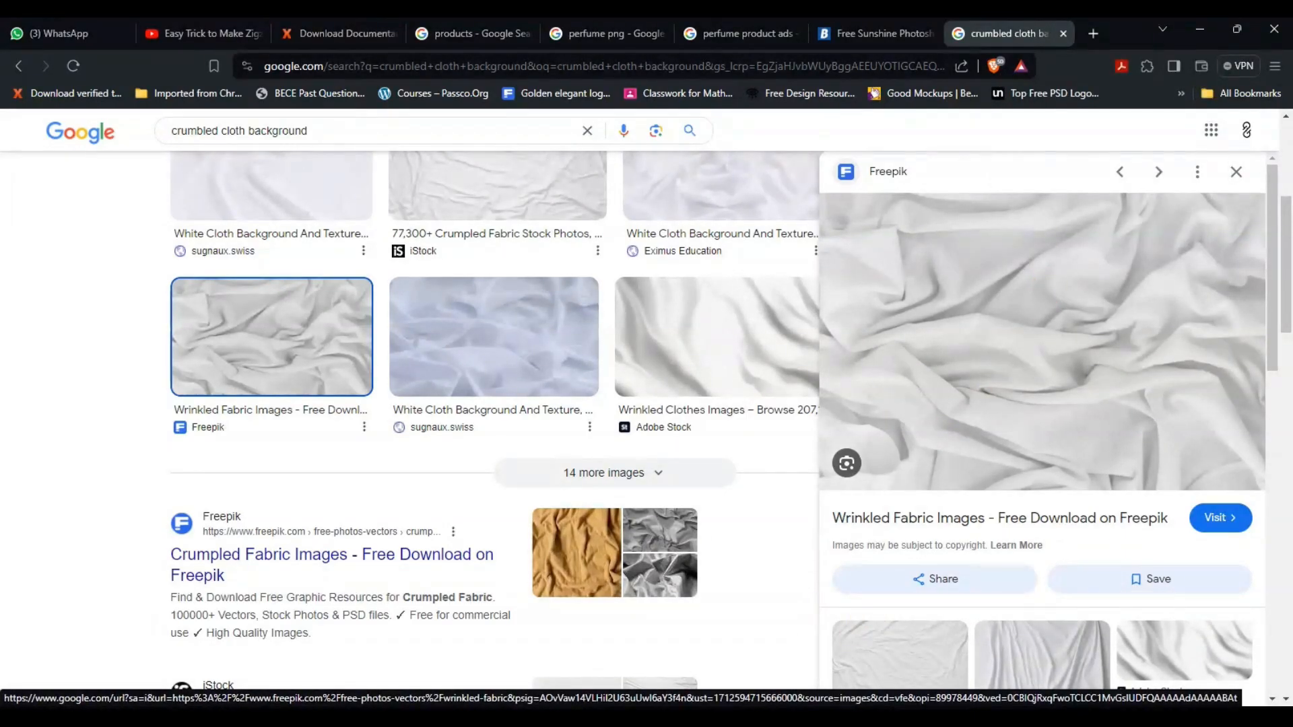
key("alt+Tab")
key("ctrl+v")
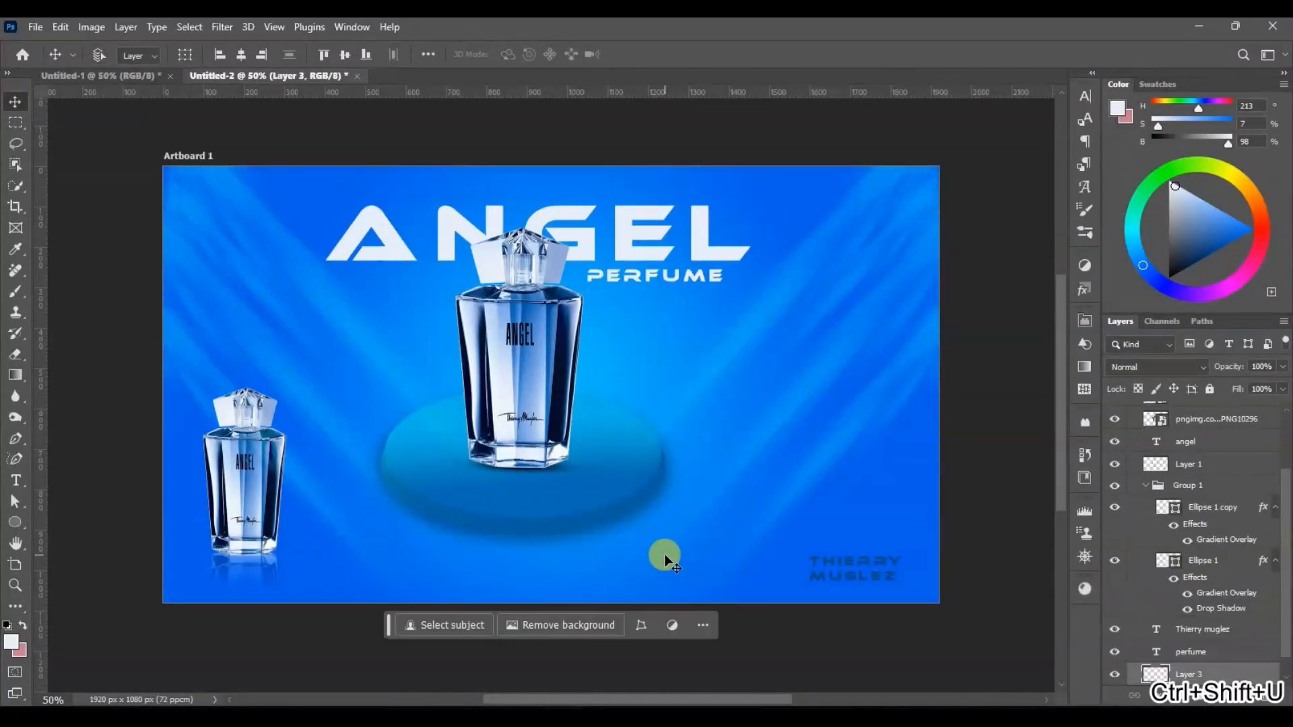
Step: Scale and position the pasted fabric image so it covers the whole artboard behind the text, podium and bottles
key("ctrl+t")
left_click_drag(677, 468, 963, 570)
left_click_drag(925, 618, 956, 632)
key("Return")
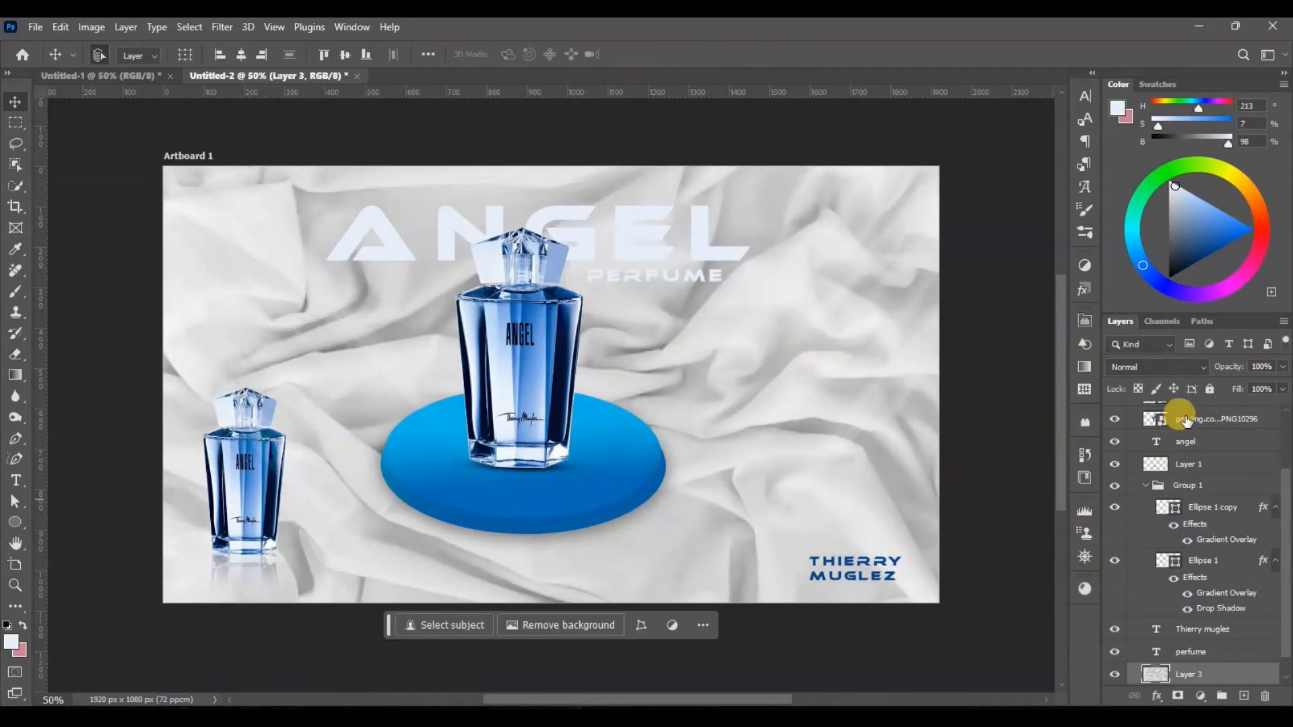
Step: Set the fabric layer's blend mode to Luminosity and its opacity to 82%
left_click(1189, 367)
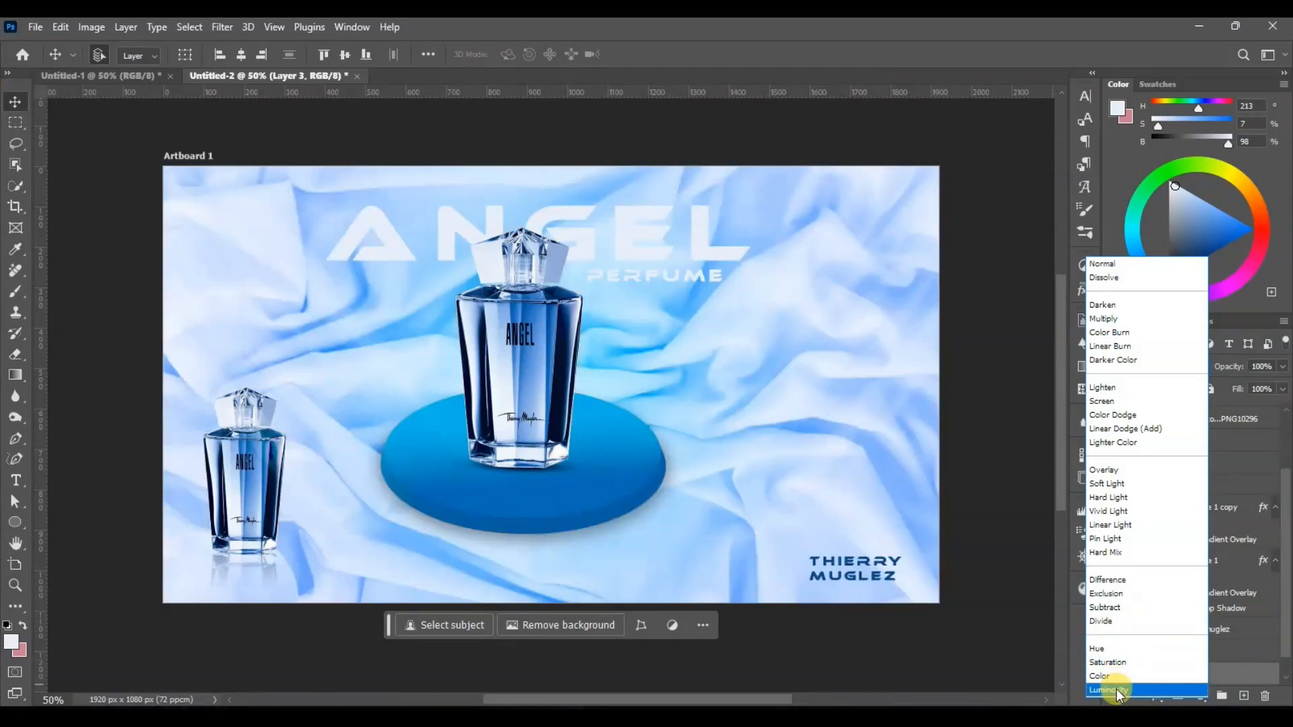
left_click(1116, 689)
mouse_move(1224, 366)
left_mouse_down()
mouse_move(1199, 365)
mouse_move(1211, 366)
left_mouse_up()
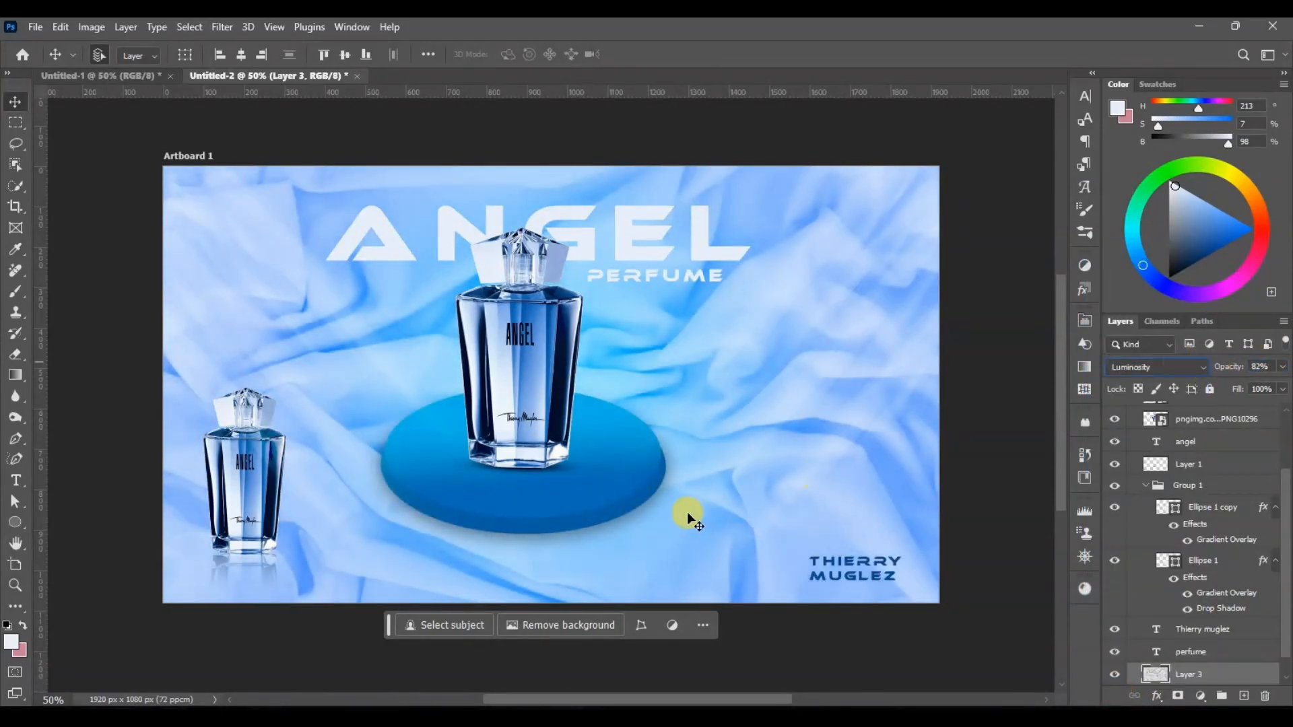
Step: Strengthen the drop shadow of the podium's Ellipse 1 layer with opacity 51%, distance 16 px and spread 13%
left_click(607, 523)
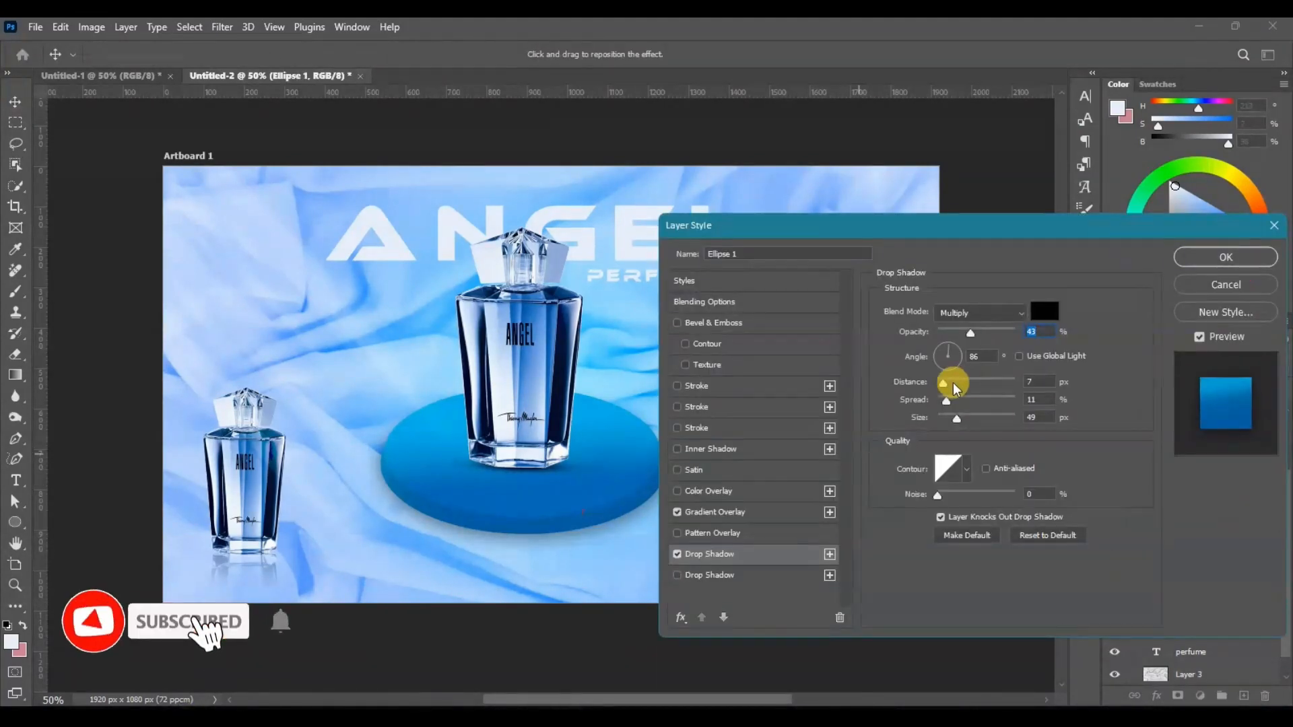
left_click_drag(945, 384, 951, 399)
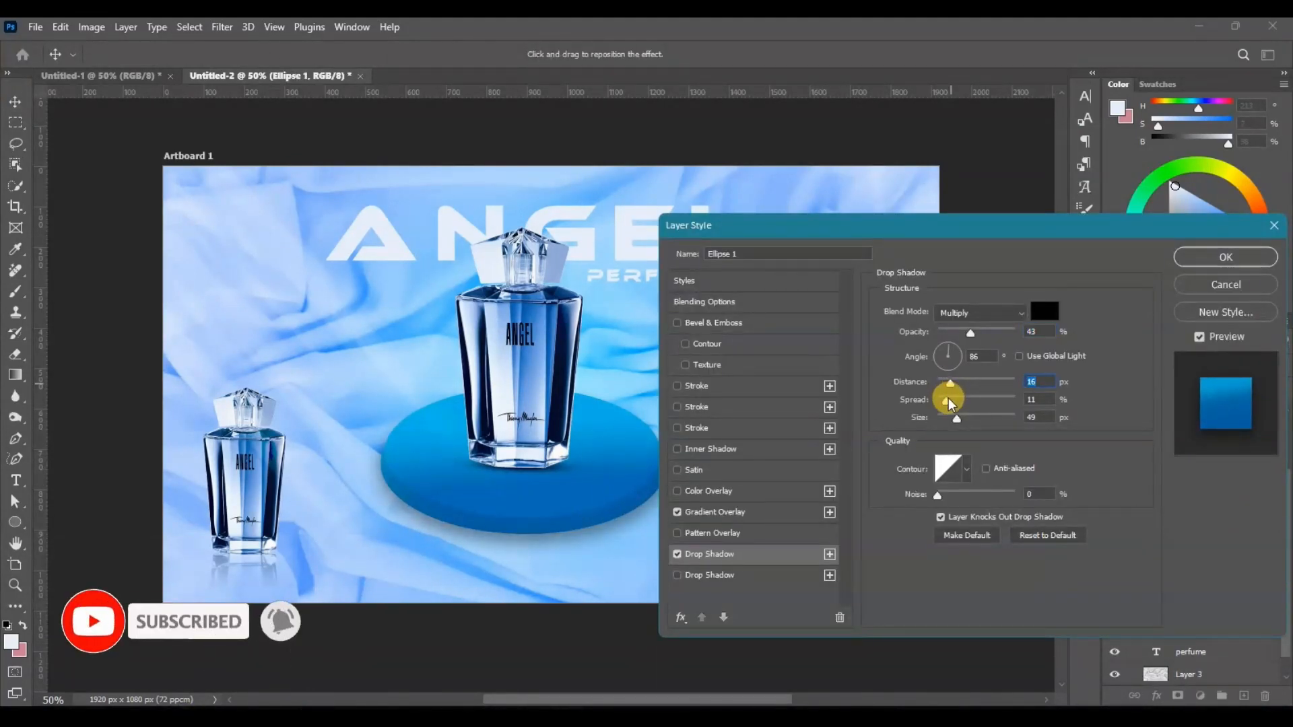
left_click_drag(971, 332, 977, 333)
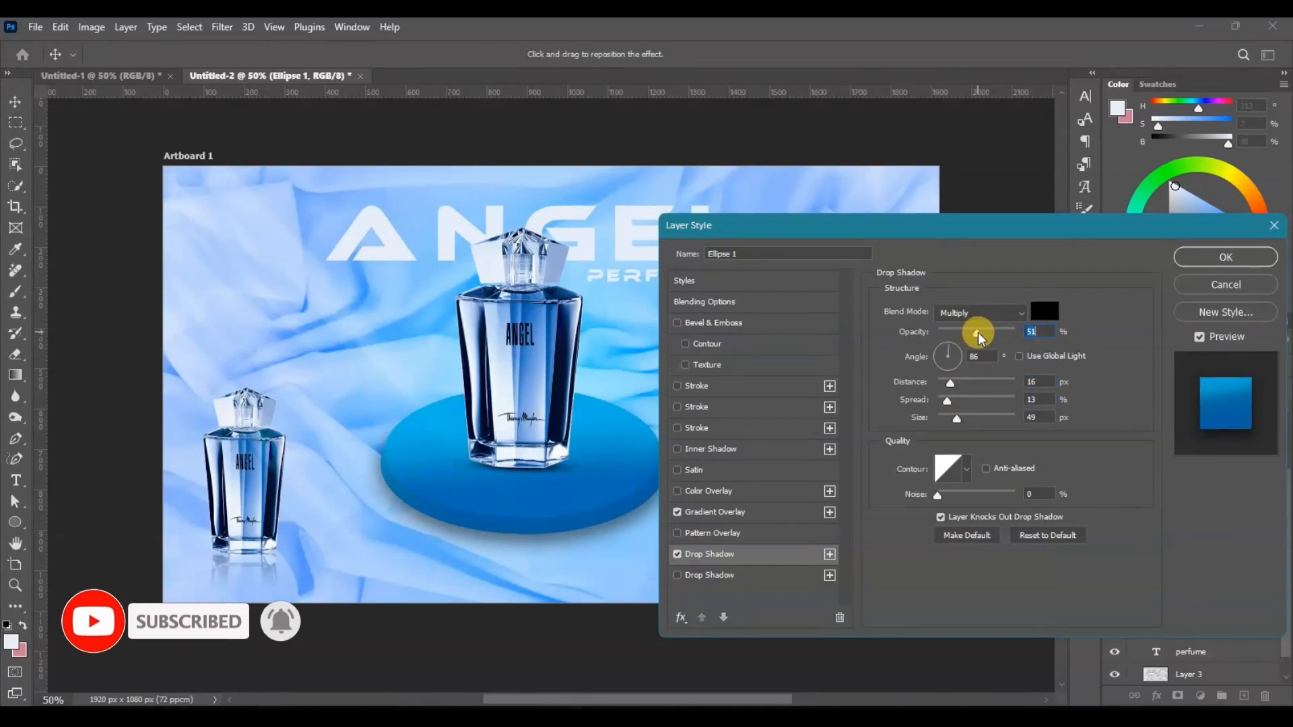
left_click(1197, 261)
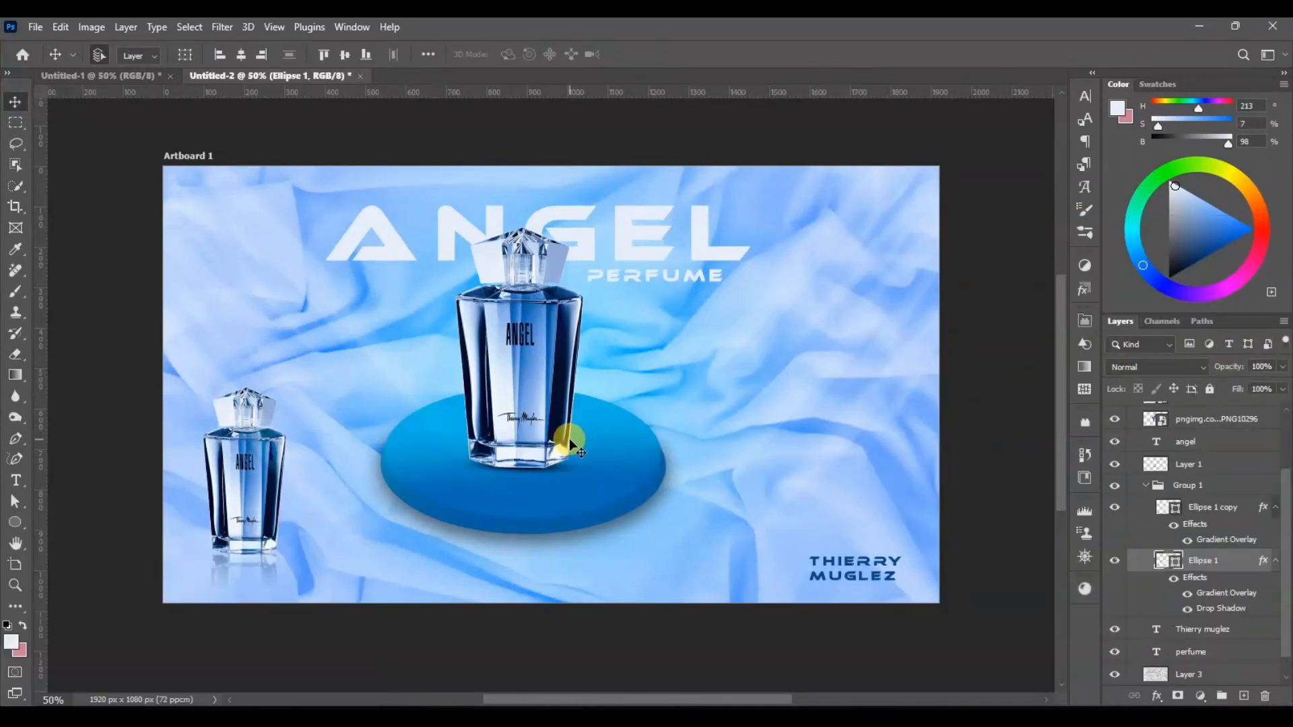
Step: Collapse Group 1 and examine the finished advertisement's fabric background, podium shadow and text, both up close and as a whole
left_click(1173, 486)
left_click(1145, 485)
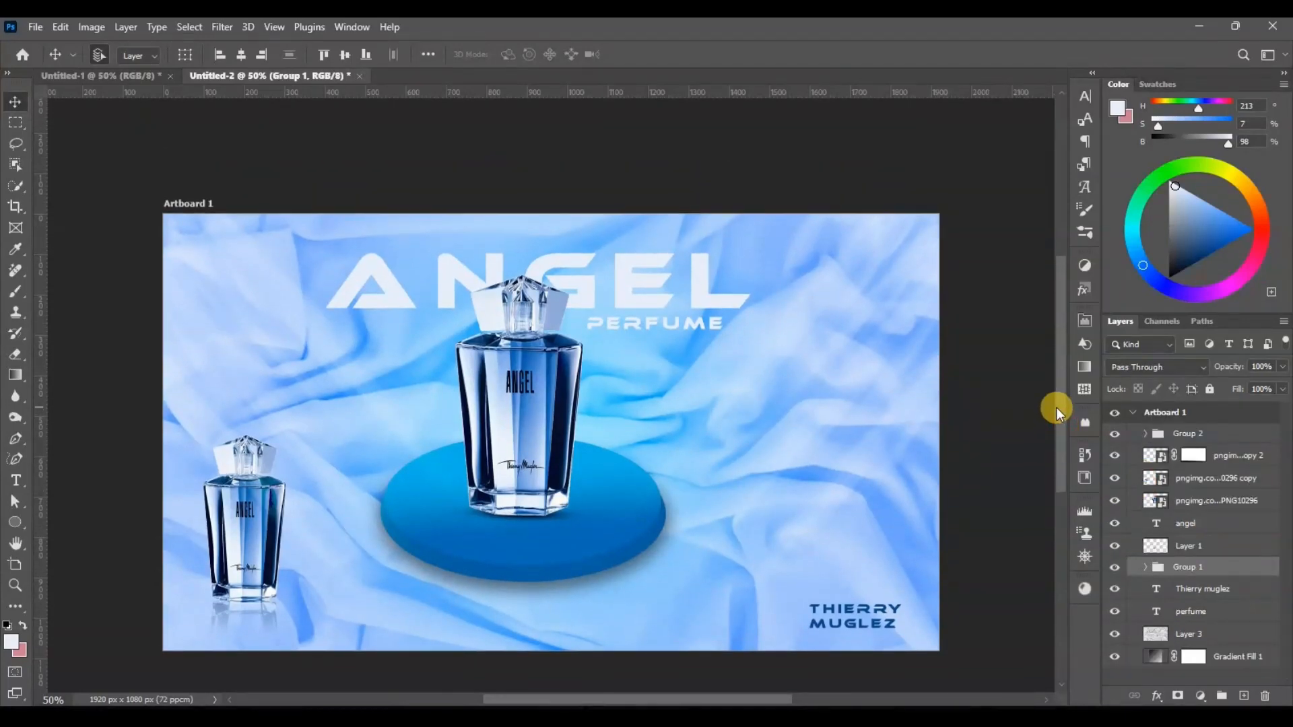
key("ctrl+plus")
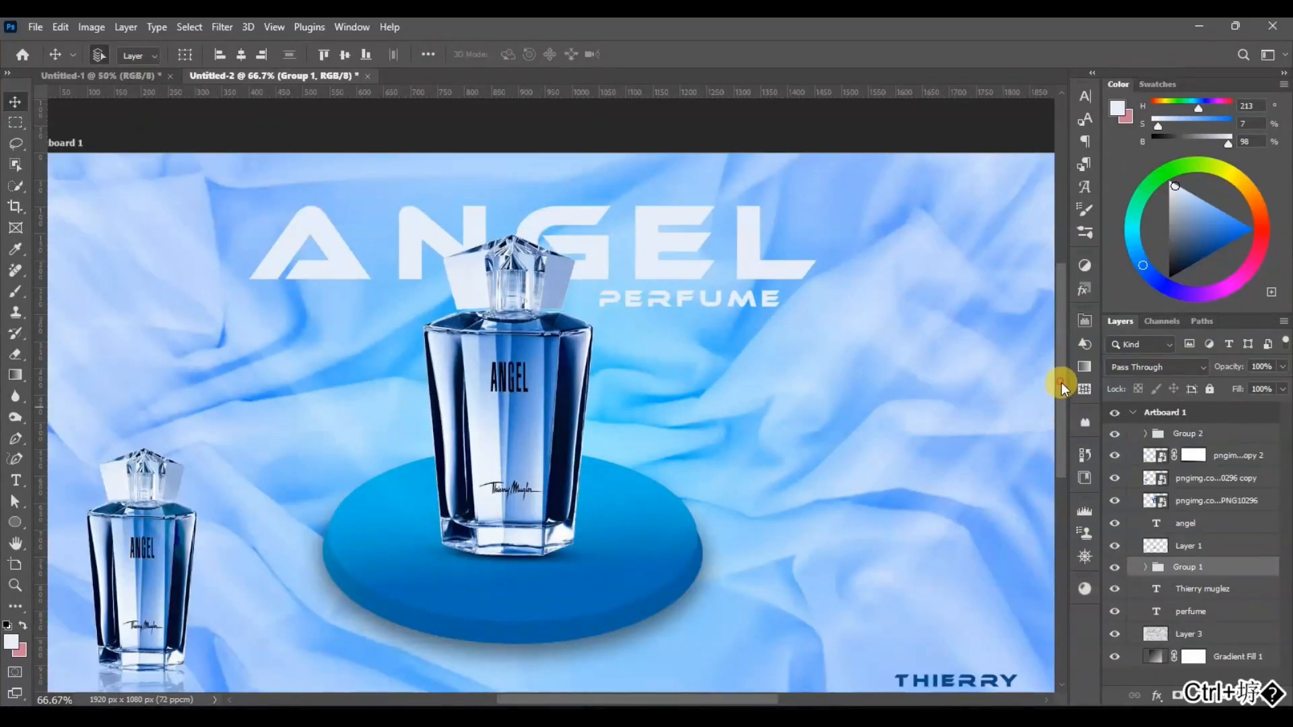
left_click_drag(1062, 382, 1077, 409)
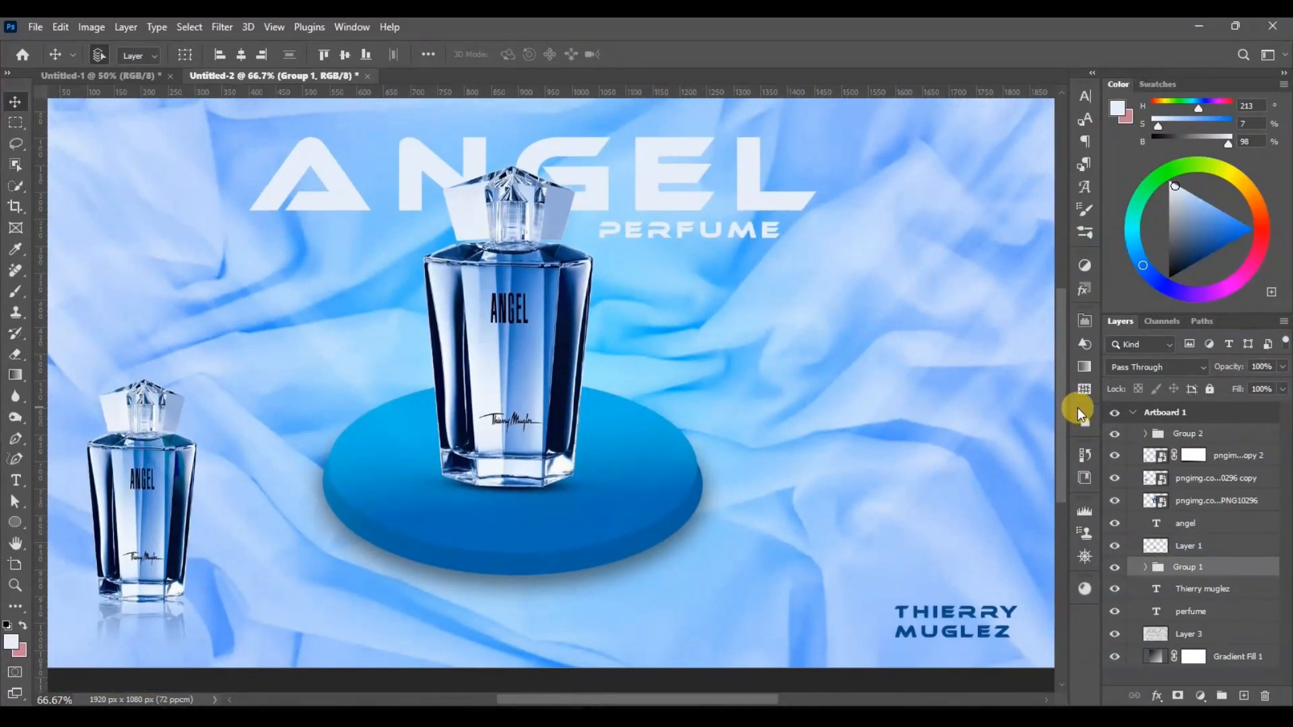
key("ctrl+shift+minus")
key("ctrl+plus")
key("ctrl+minus")
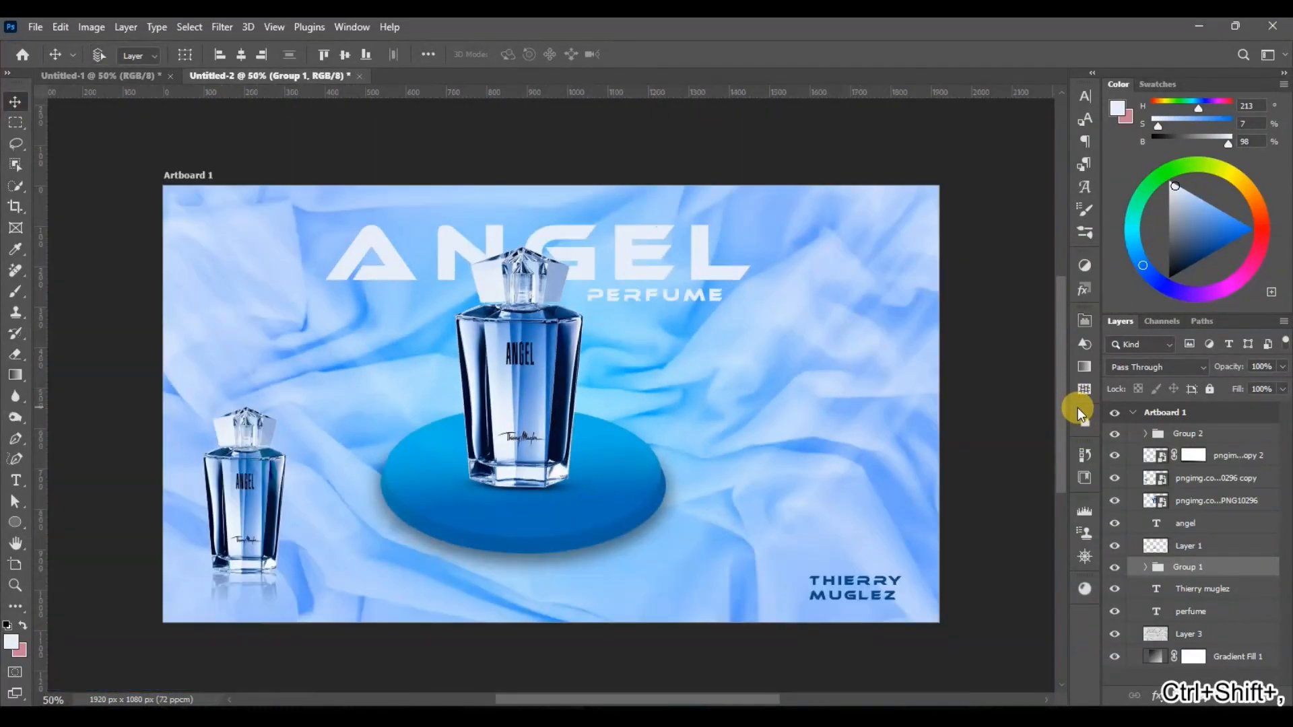